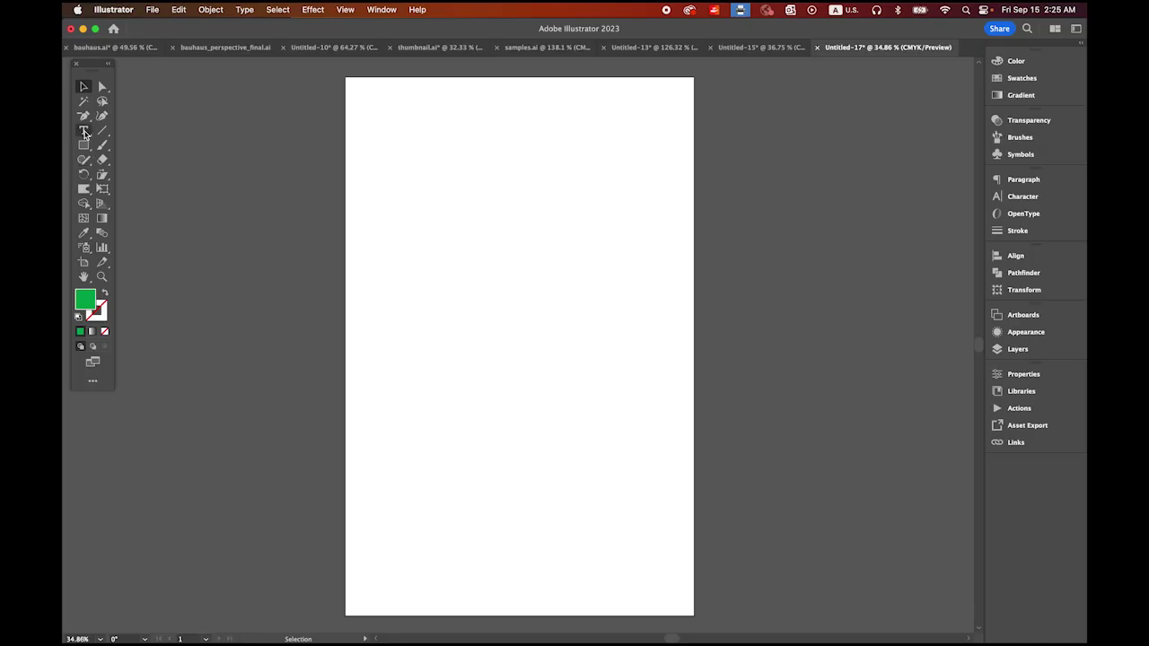
Type the word CHEESE, scale it up to headline size and move it near the artboard's top
left_click(84, 130)
left_click(404, 183)
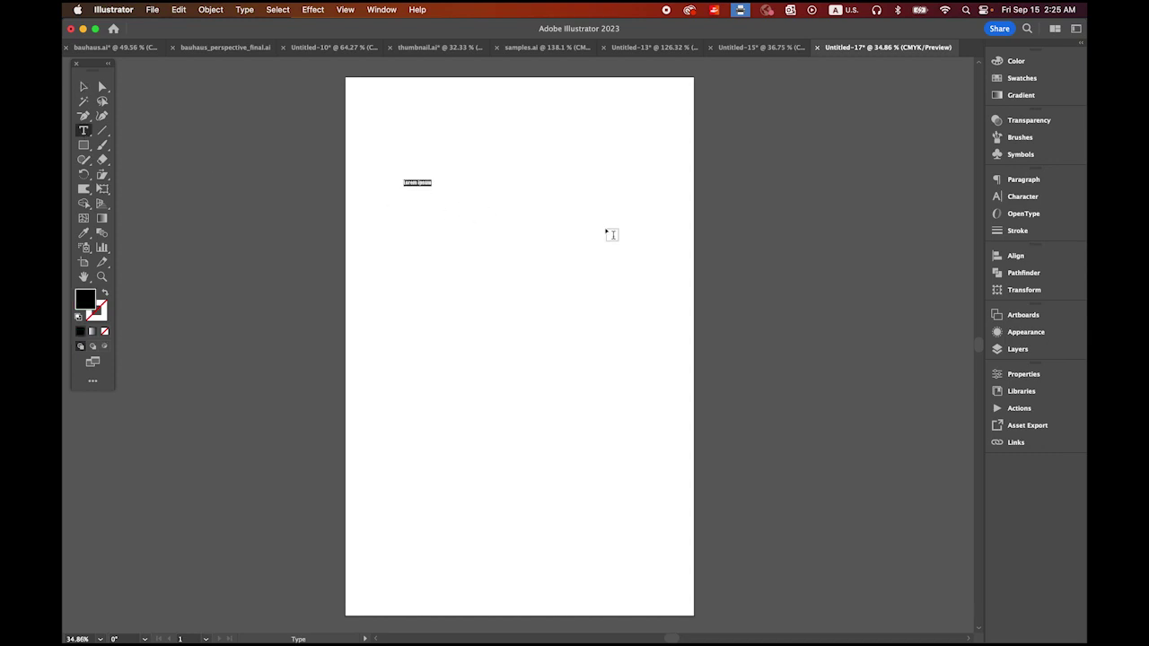
type("c")
key("Escape")
left_click_drag(416, 187, 706, 329)
left_click_drag(543, 244, 539, 184)
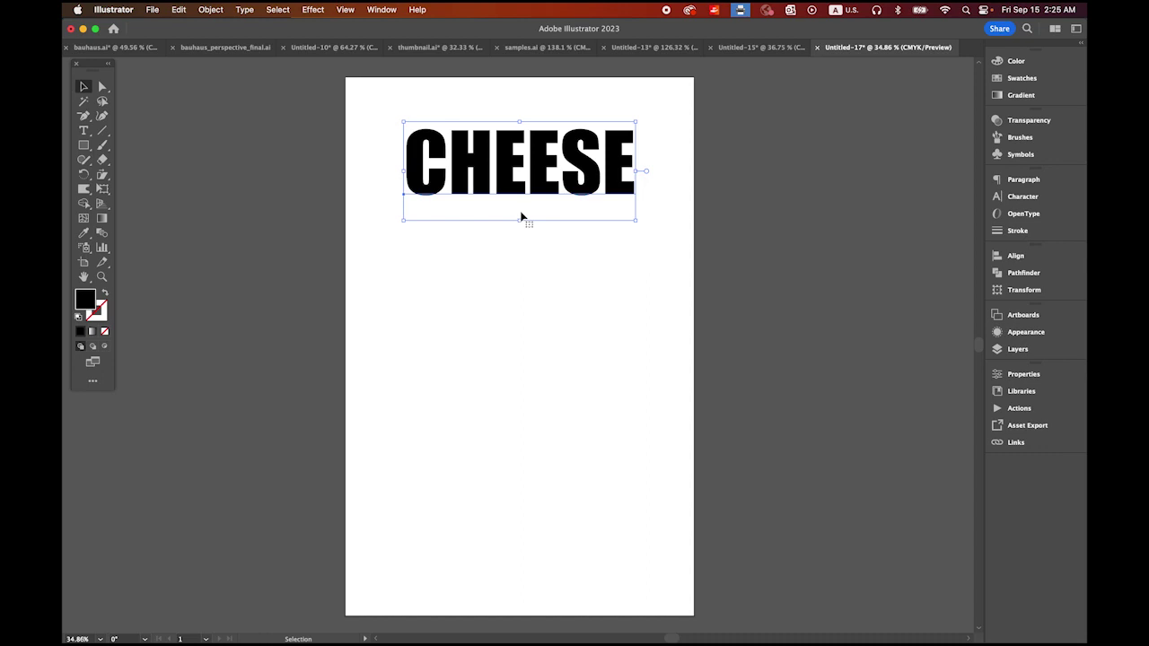
Convert CHEESE to outlines and fill the letters with the orange swatch
left_click(244, 10)
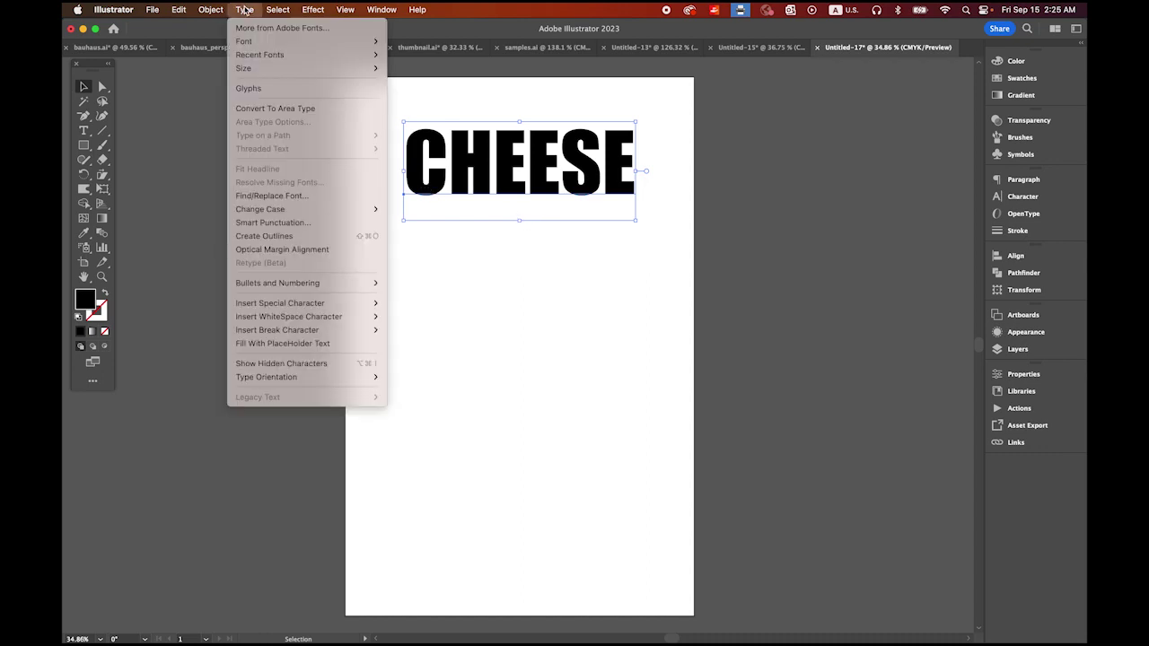
left_click(288, 235)
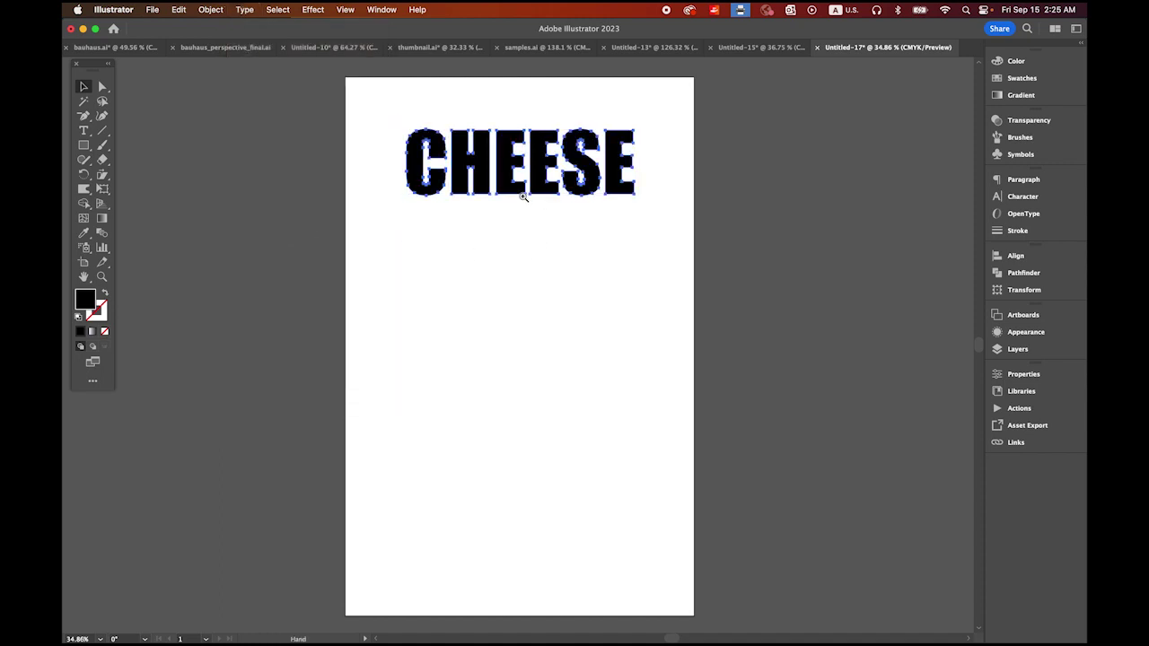
left_click_drag(520, 187, 584, 195)
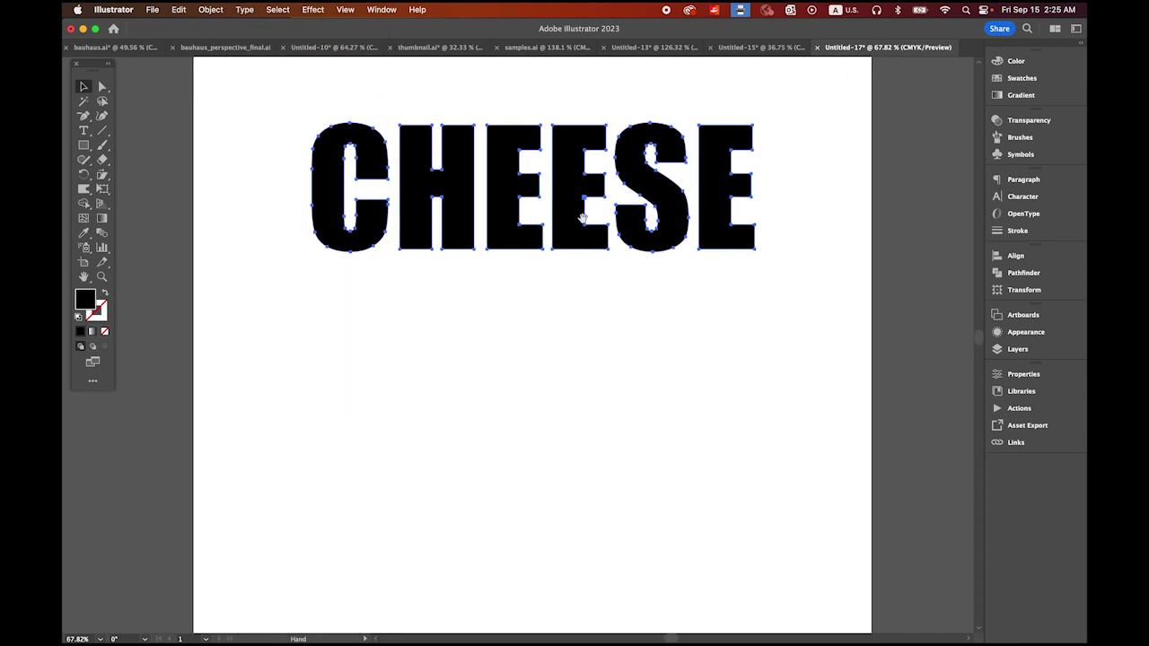
left_click(1022, 79)
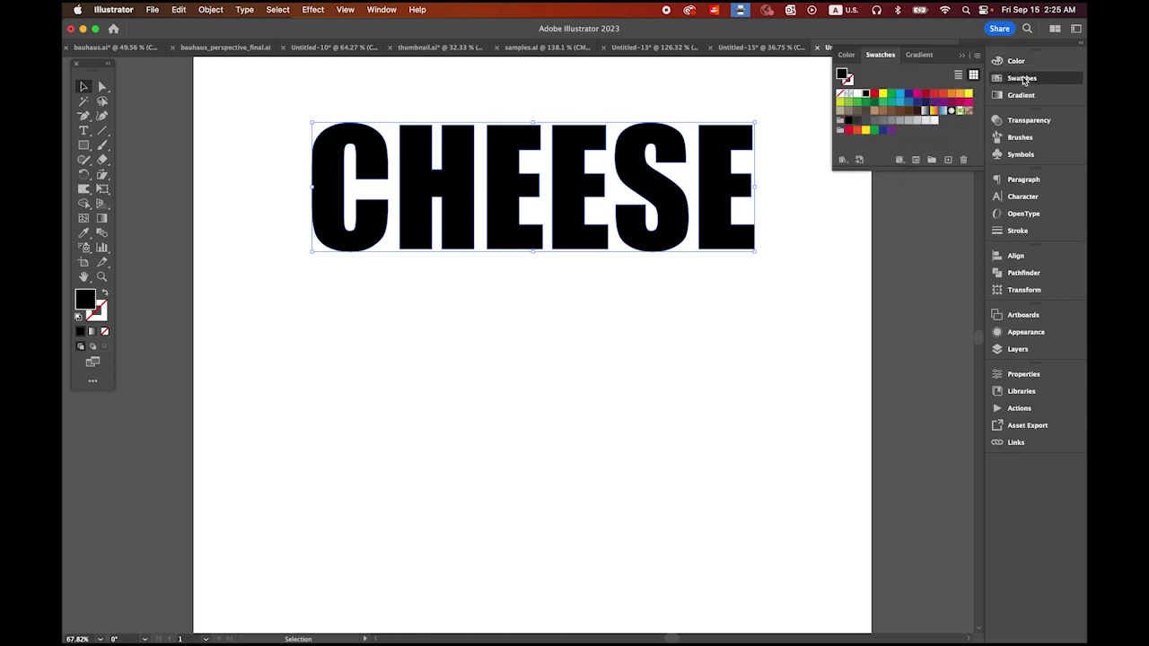
left_click(951, 95)
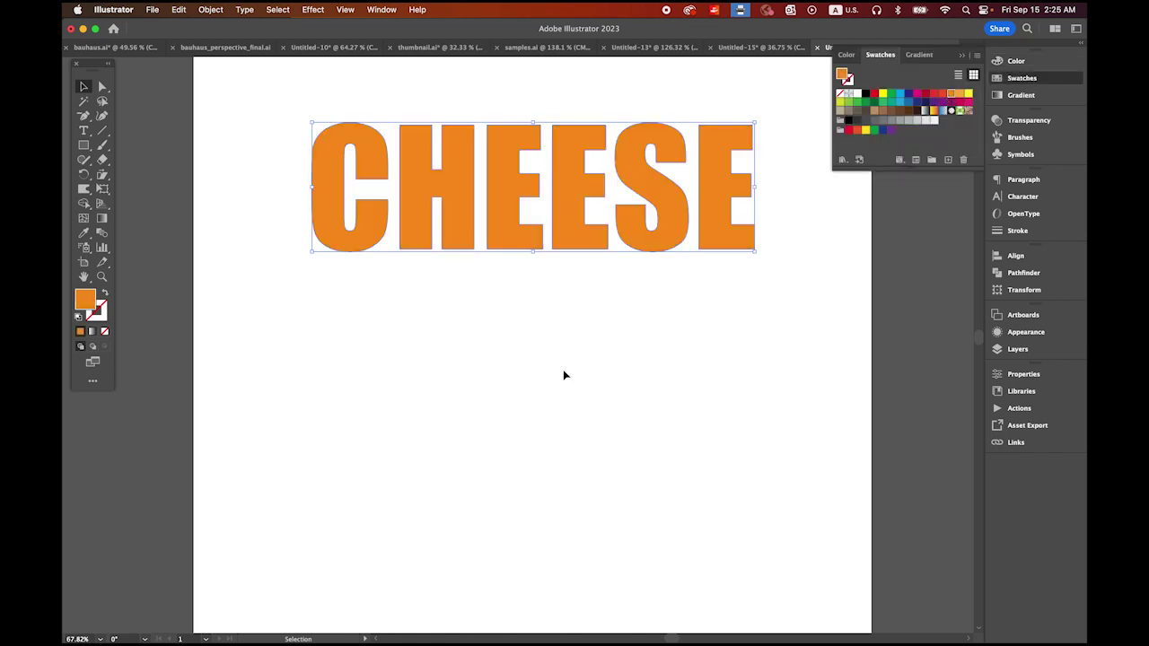
left_click(219, 109)
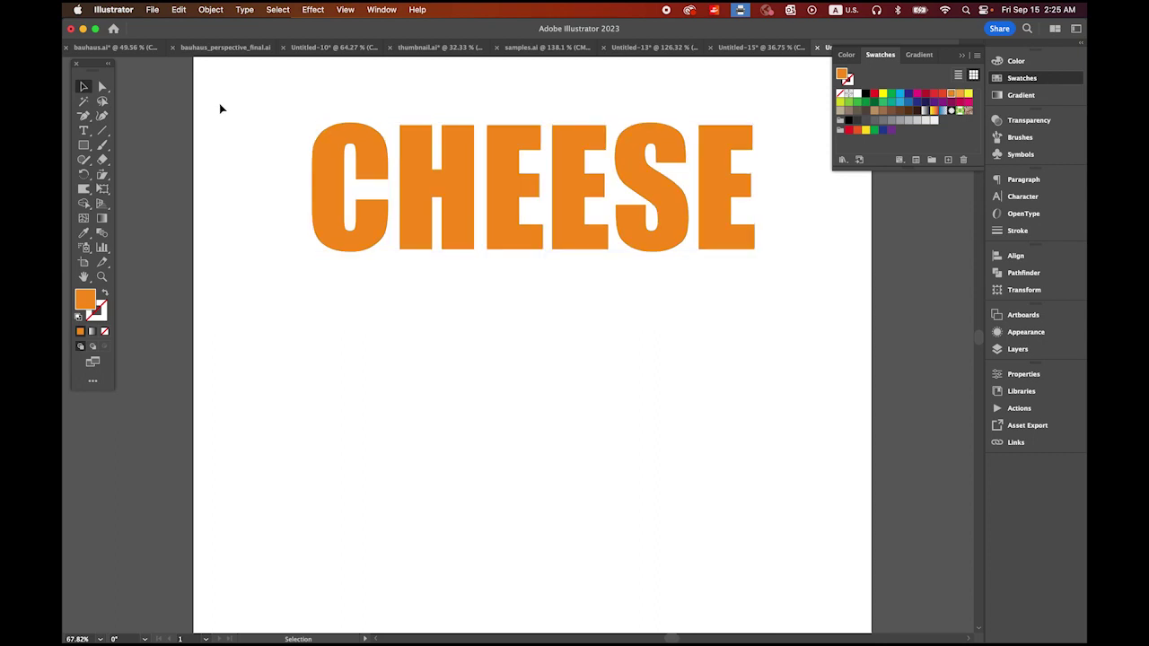
Draw a thin rectangle across the tops of the CHEESE letters and select it with the letters
left_click(84, 146)
left_click_drag(302, 106, 774, 130)
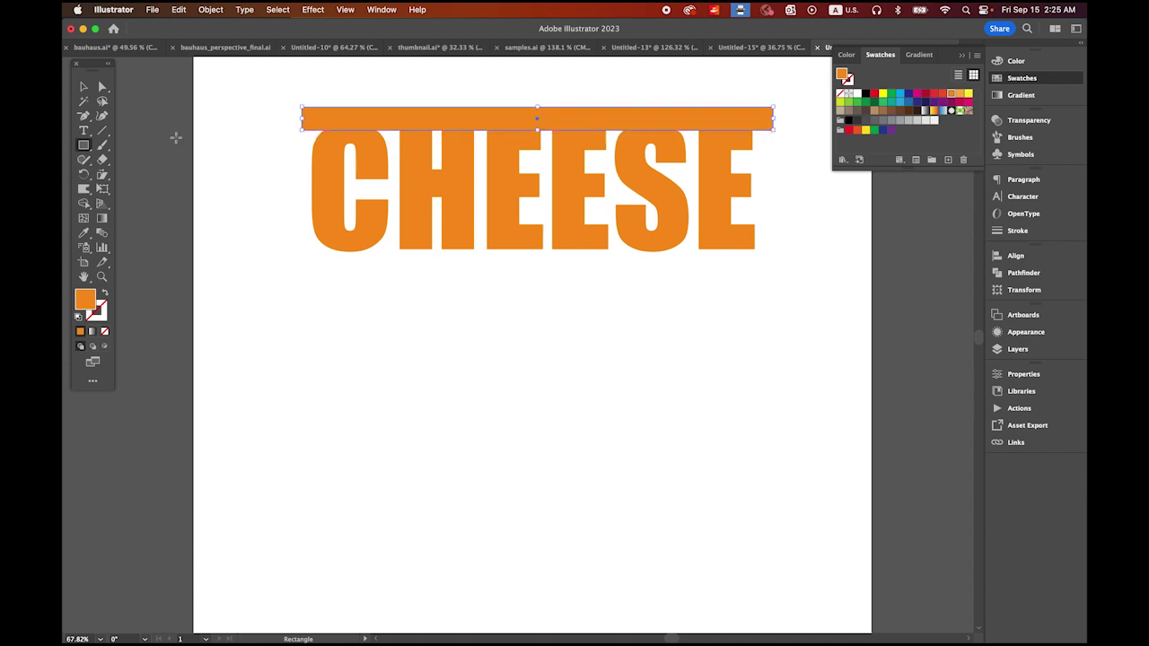
left_click(83, 87)
left_click_drag(246, 98, 504, 196)
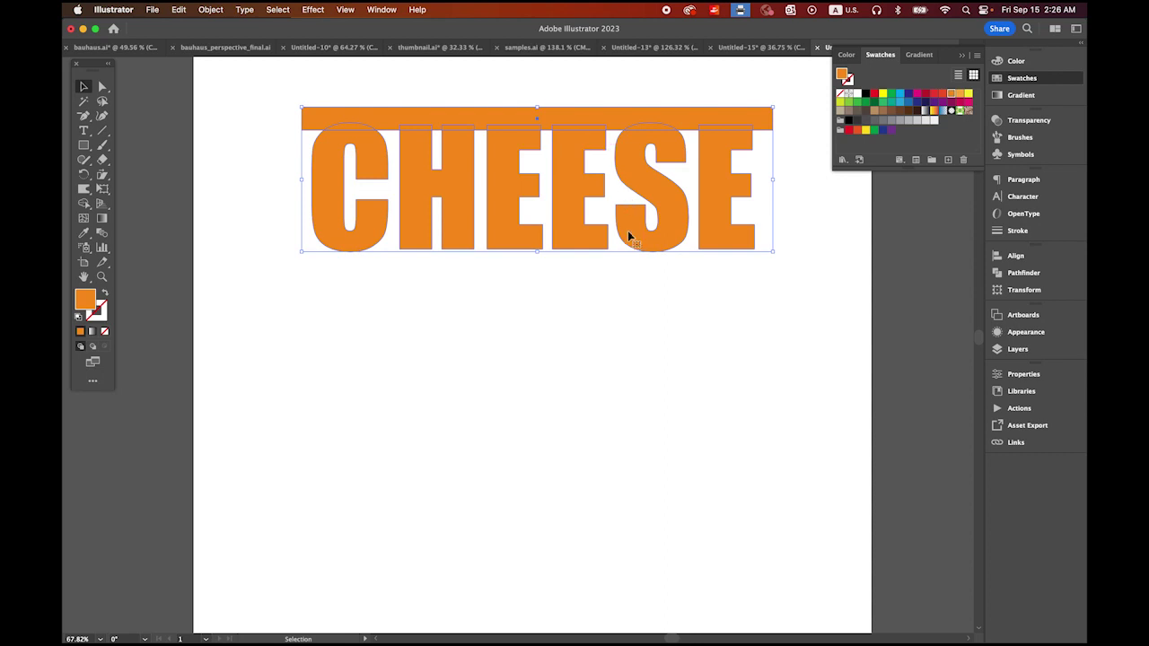
left_click(658, 299)
left_click_drag(249, 84, 525, 265)
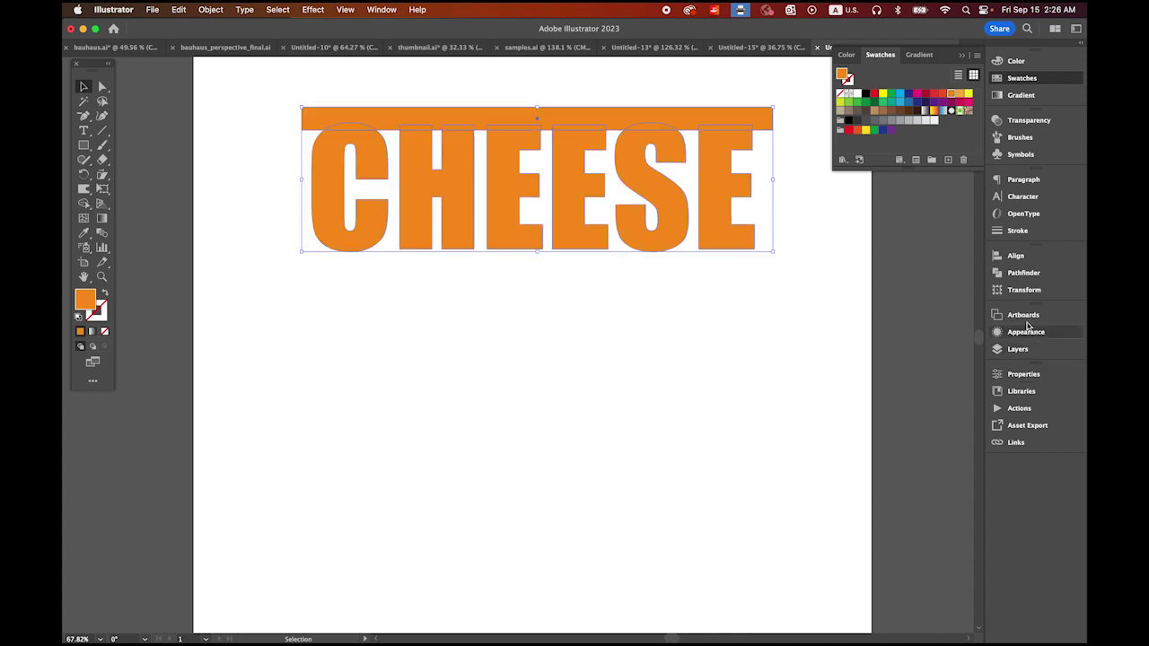
Split the bar and the CHEESE letters into separate pieces with Pathfinder Divide
left_click(1023, 273)
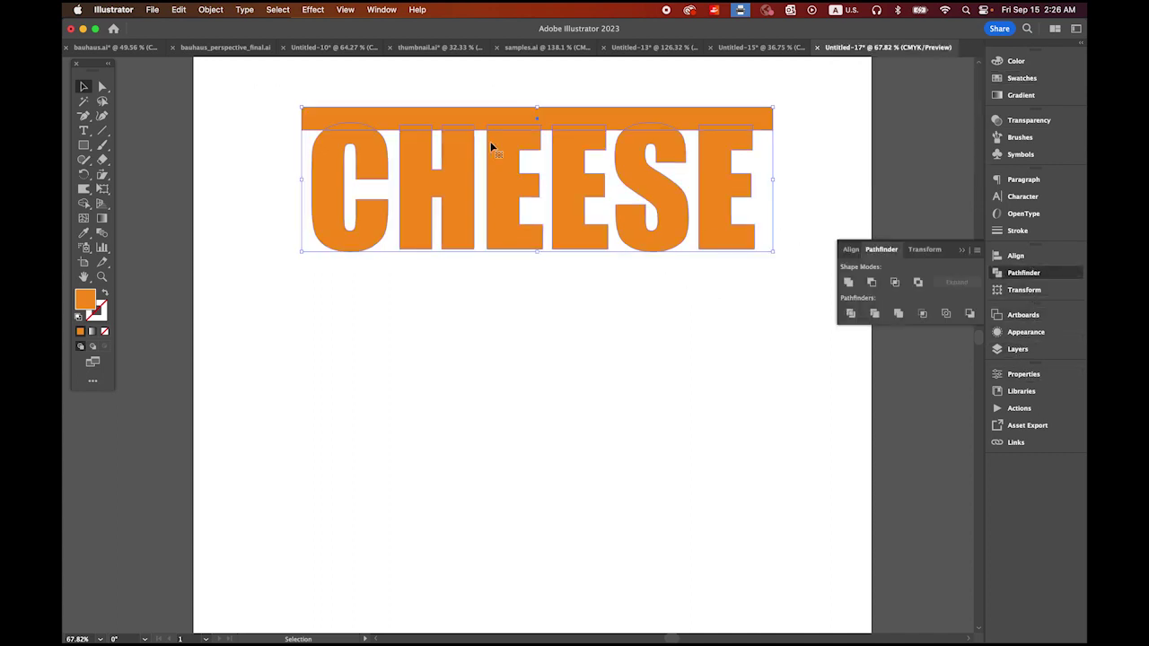
left_click(378, 9)
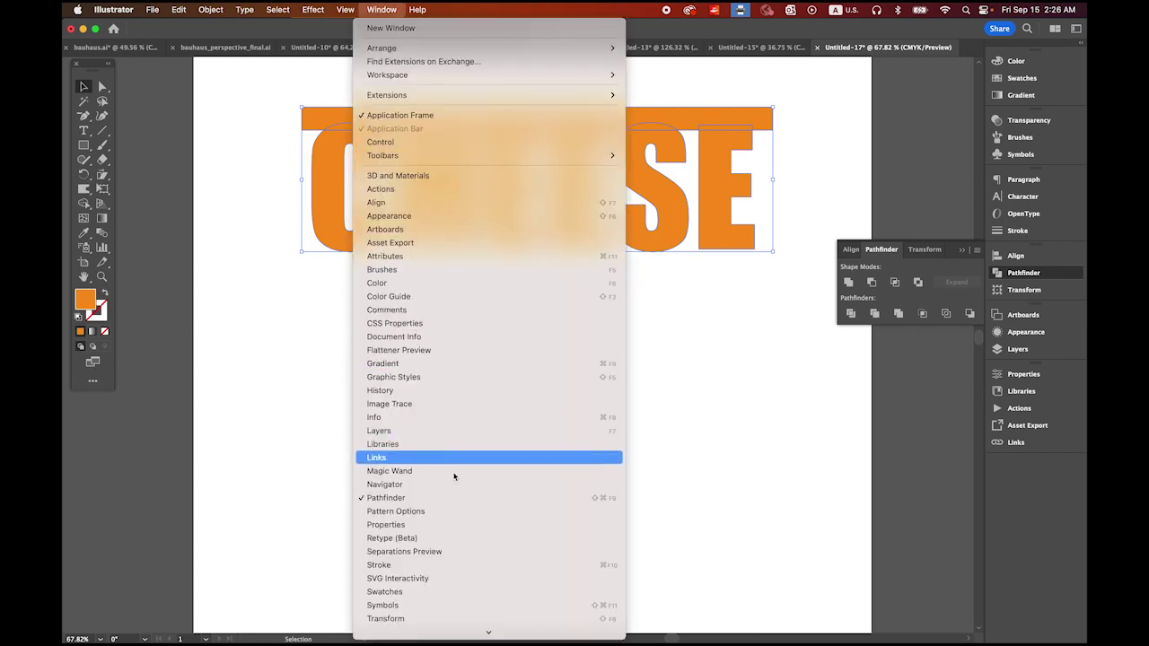
left_click(370, 8)
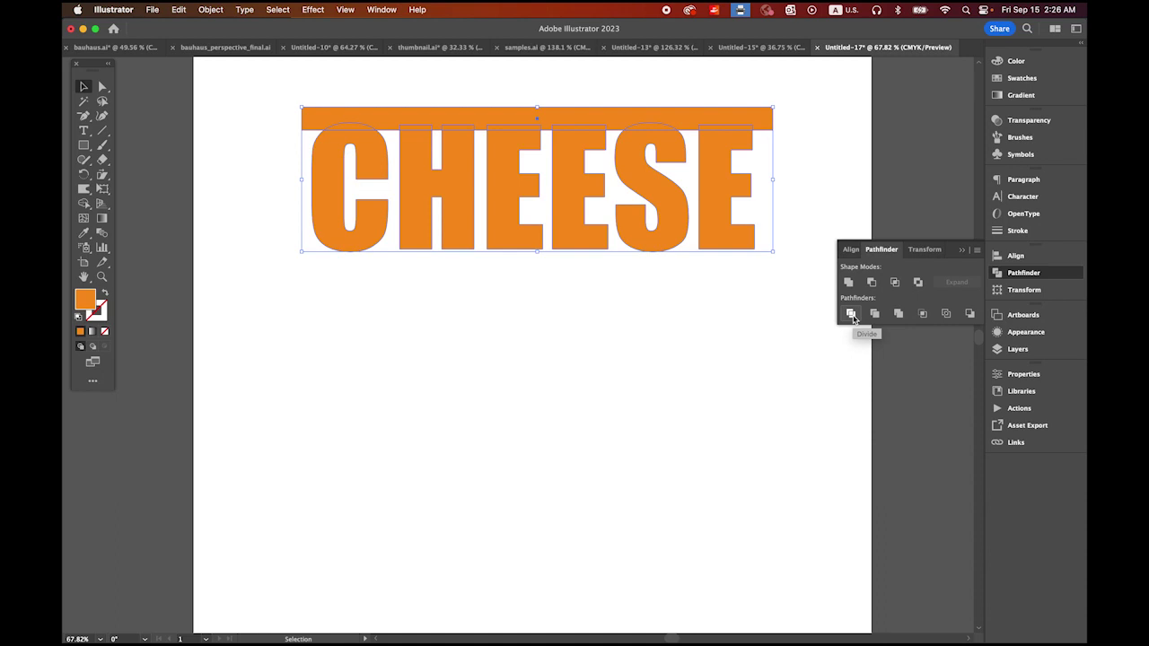
left_click(850, 314)
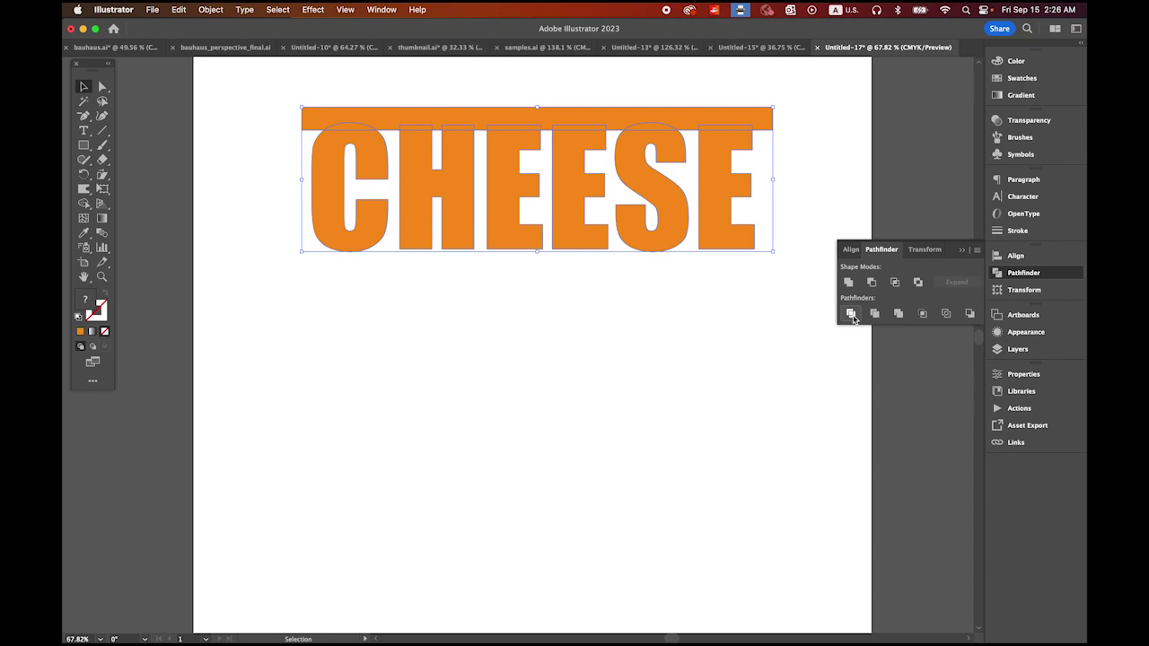
Ungroup the divided pieces and delete the leftover orange bar
left_click(210, 9)
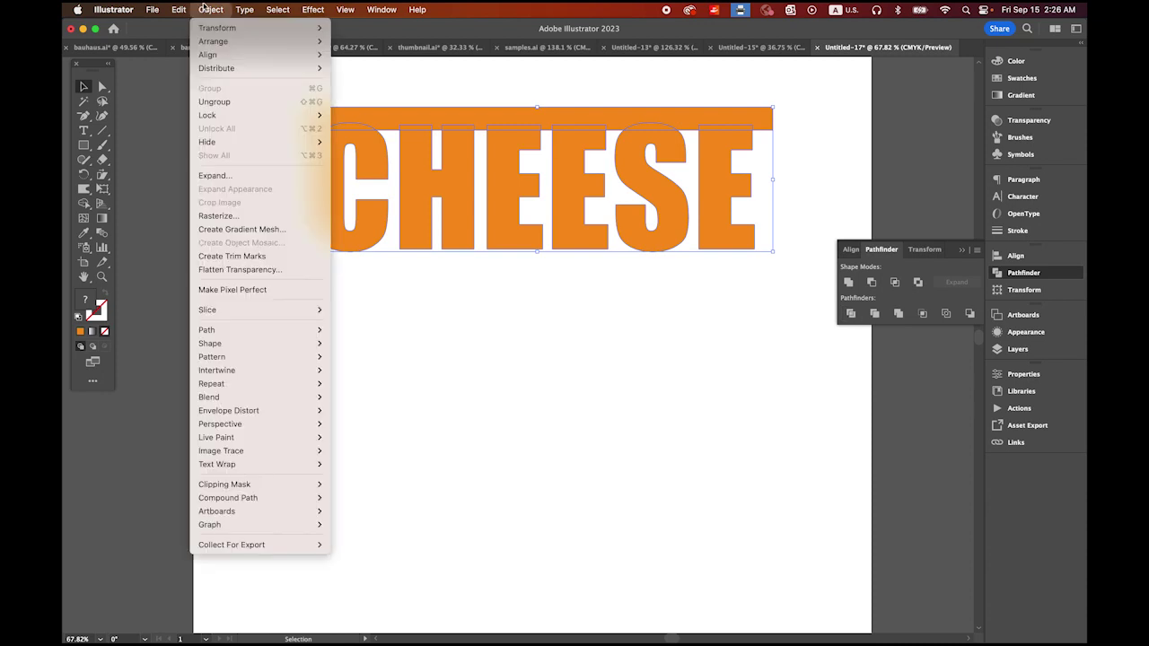
left_click(247, 103)
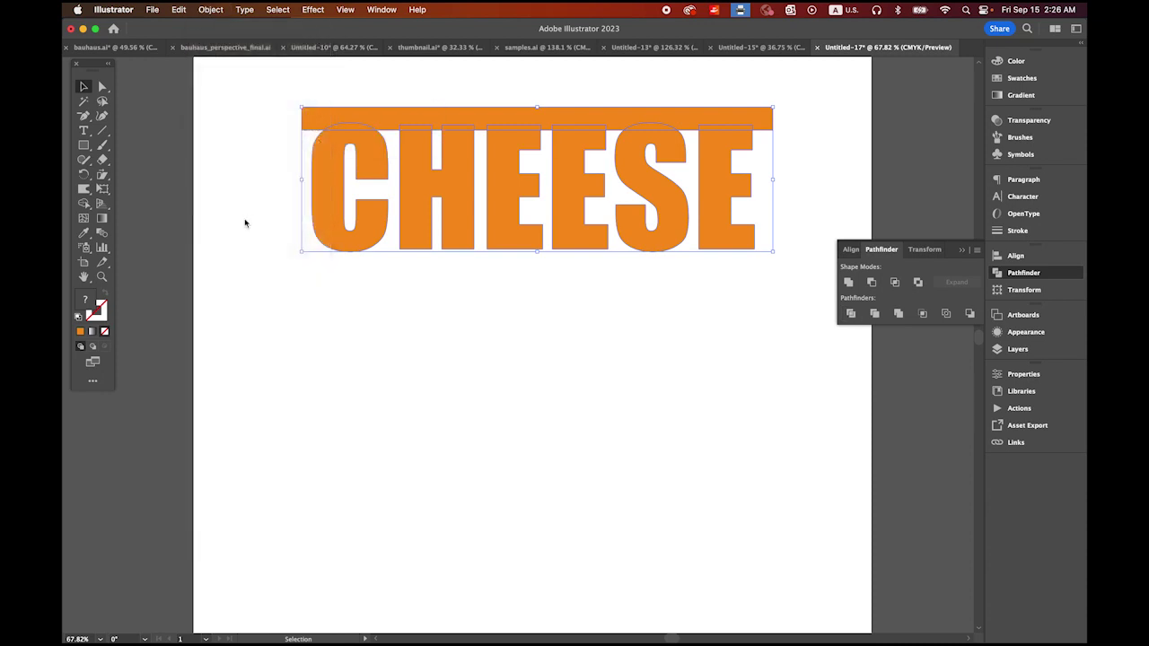
left_click(231, 96)
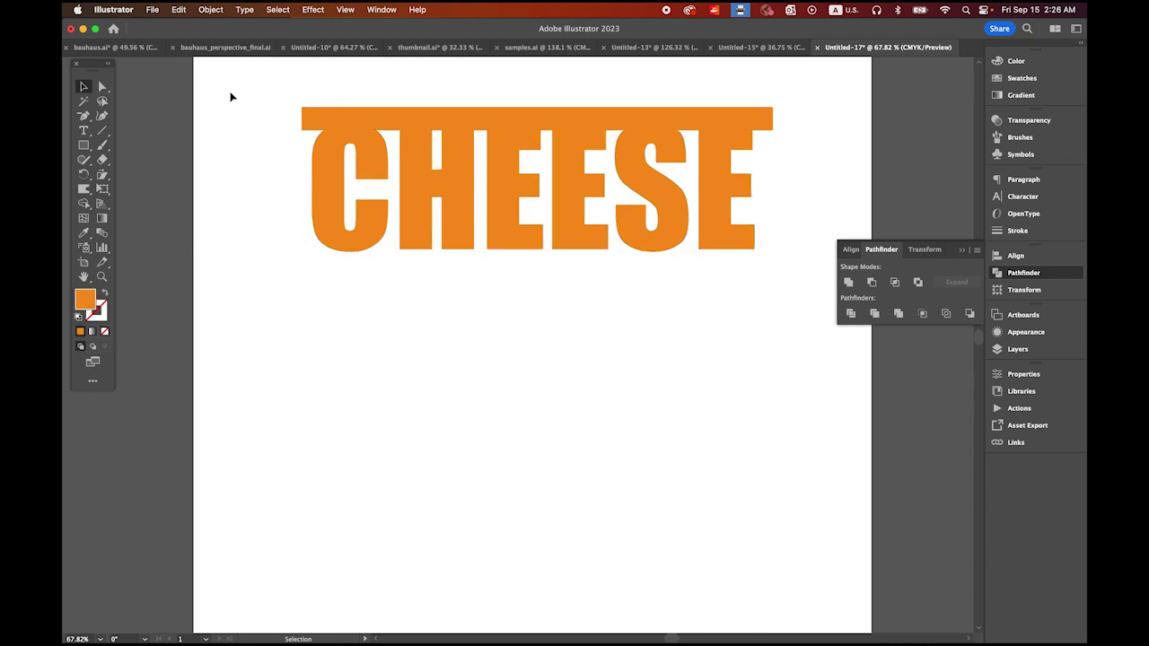
left_click(308, 115)
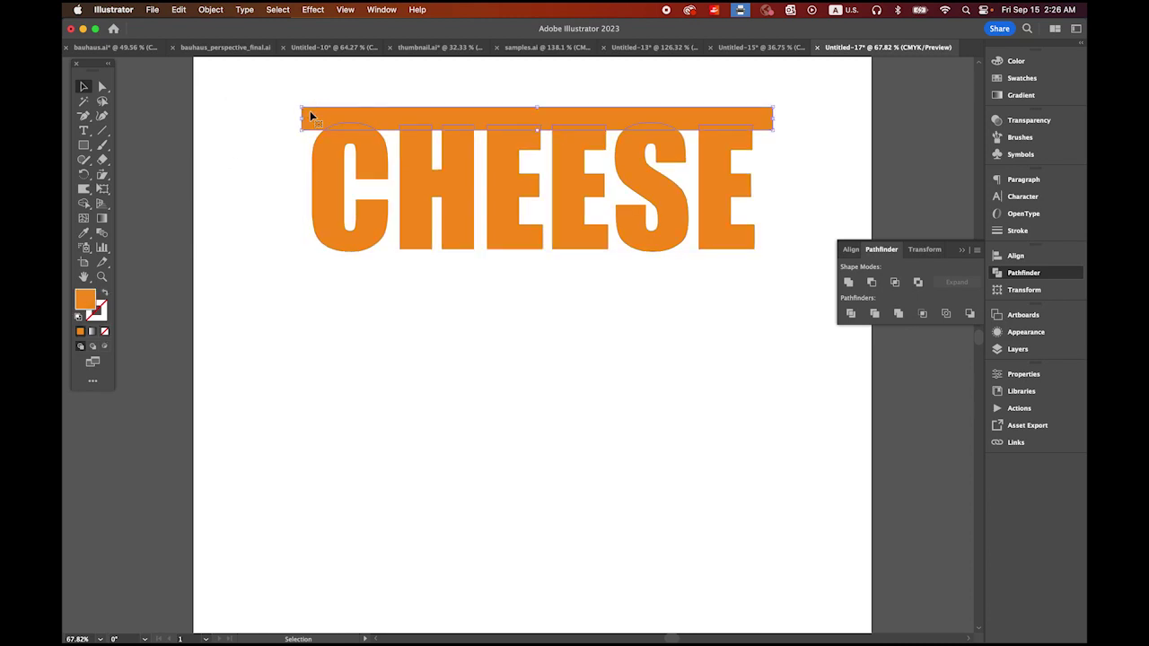
key("Delete")
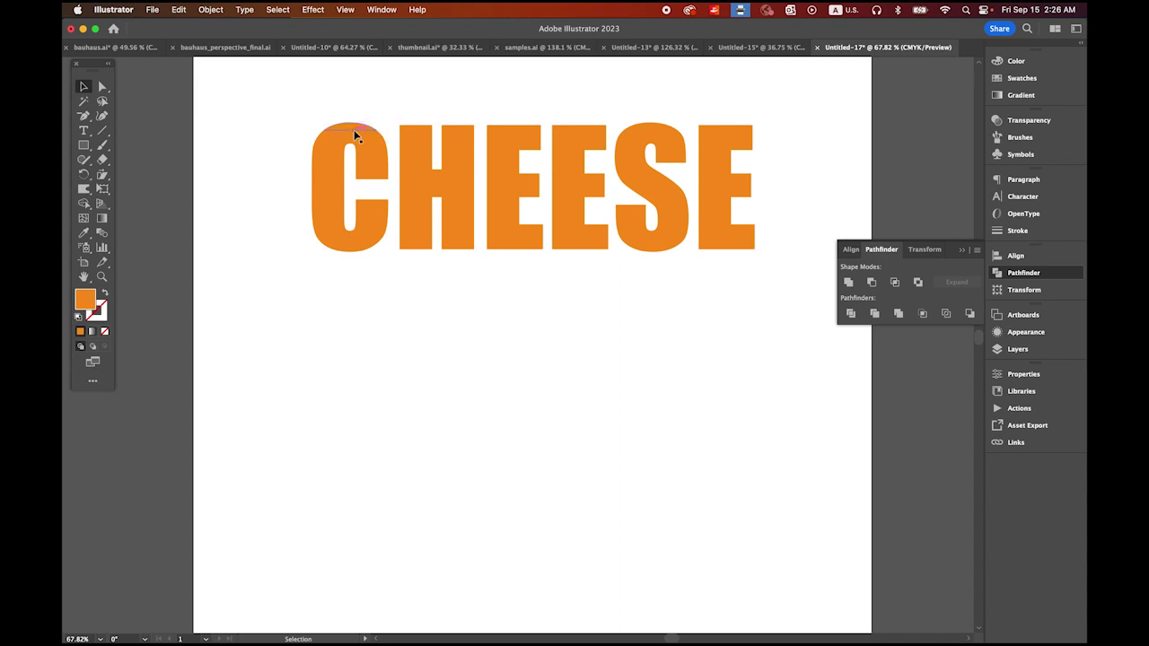
Select all the thin top slices of the CHEESE letters and group them
left_click(353, 129)
left_click(415, 129)
left_click(323, 89)
left_click_drag(273, 74, 787, 126)
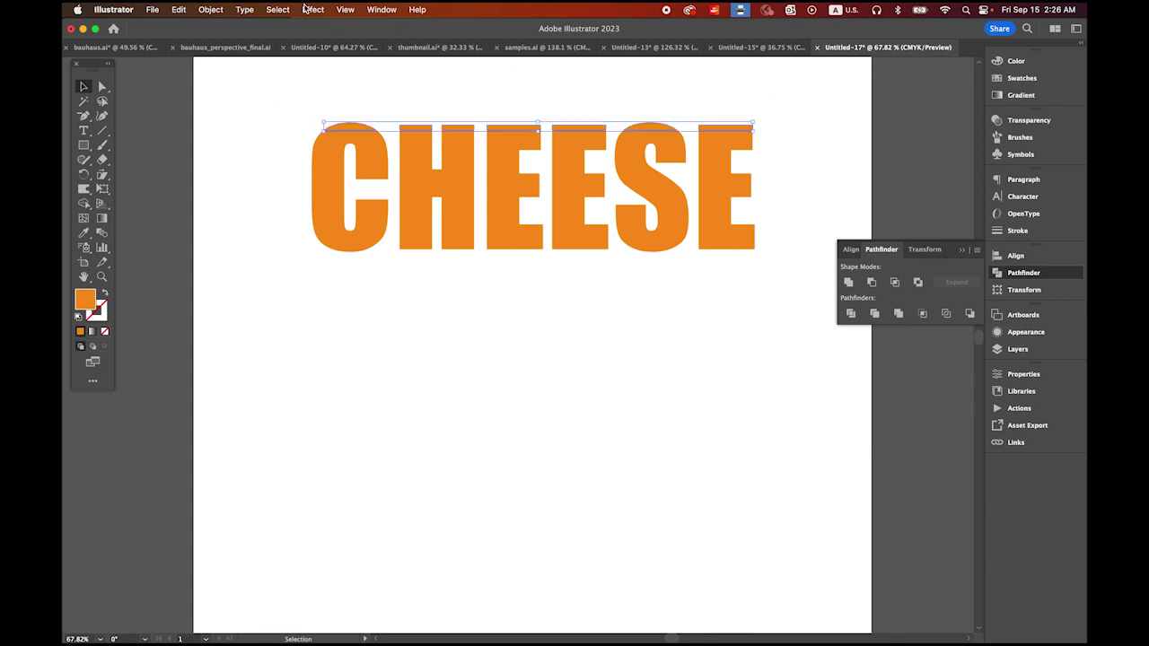
left_click(210, 9)
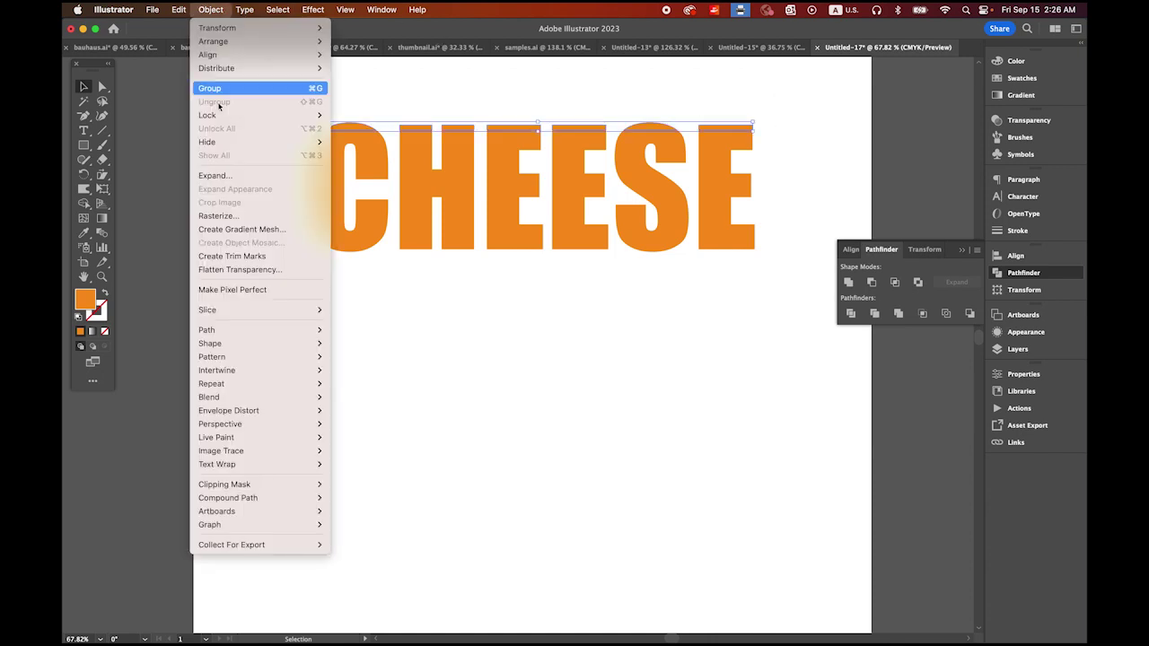
left_click(260, 88)
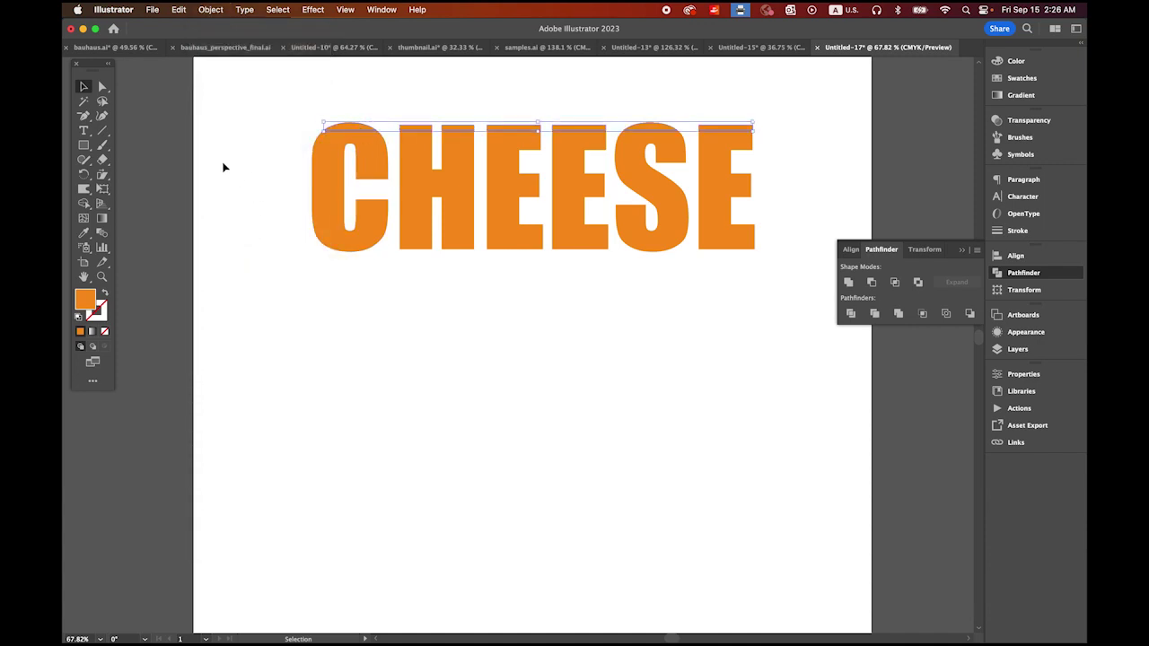
Apply a mesh envelope distortion to CHEESE
left_click(211, 8)
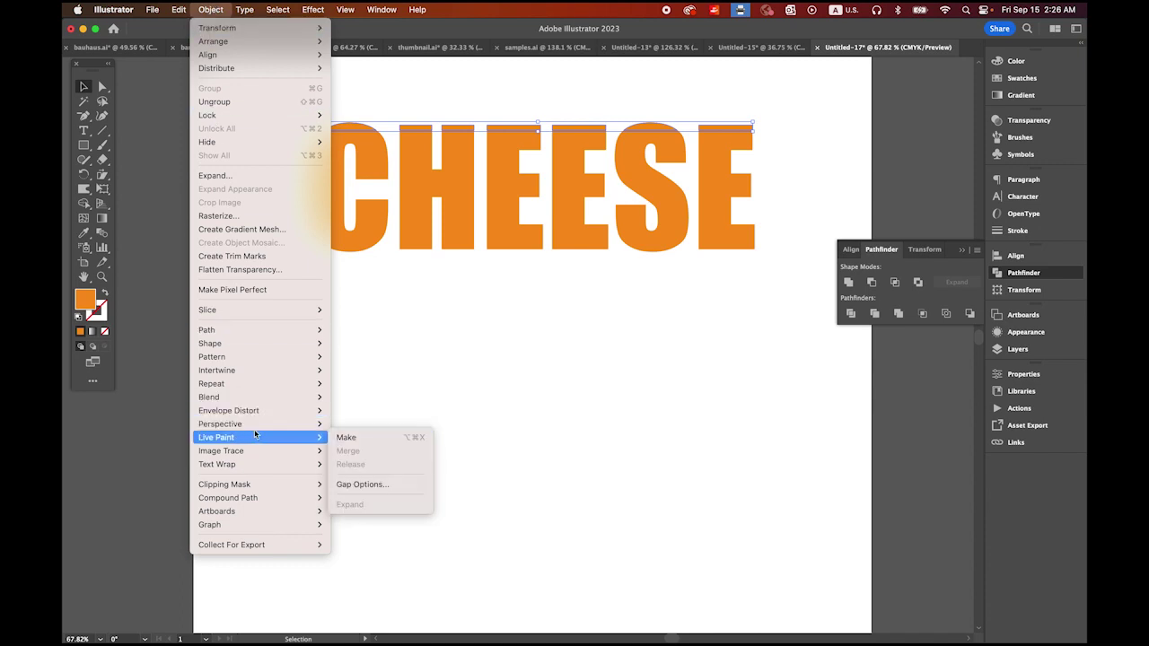
mouse_move(253, 396)
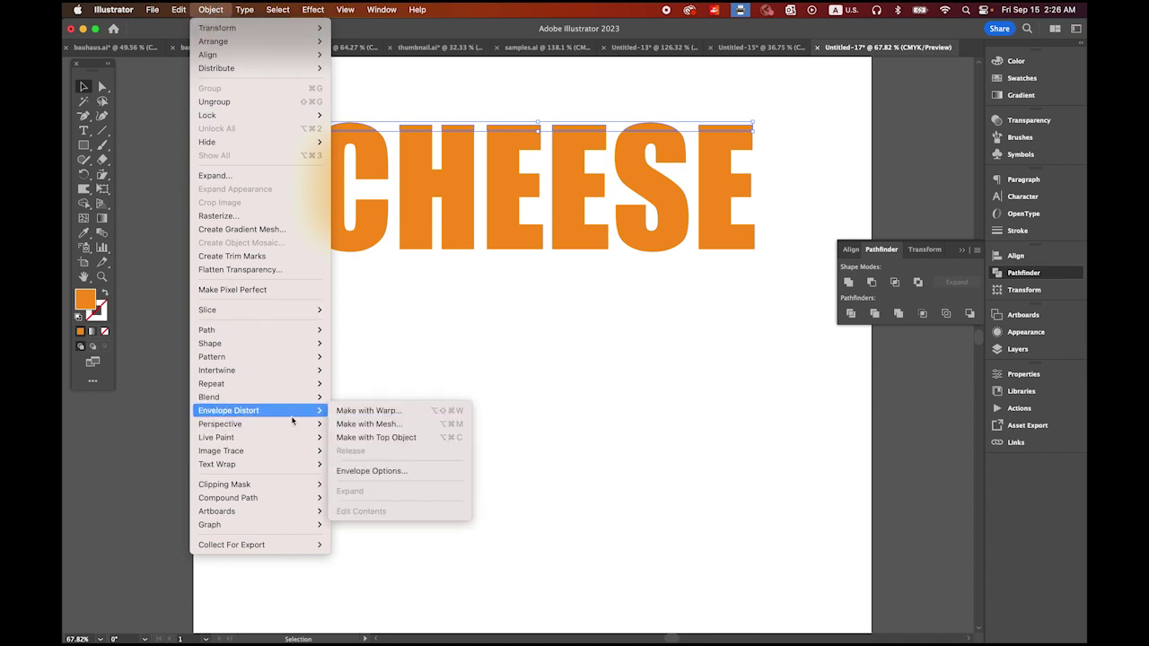
left_click(362, 426)
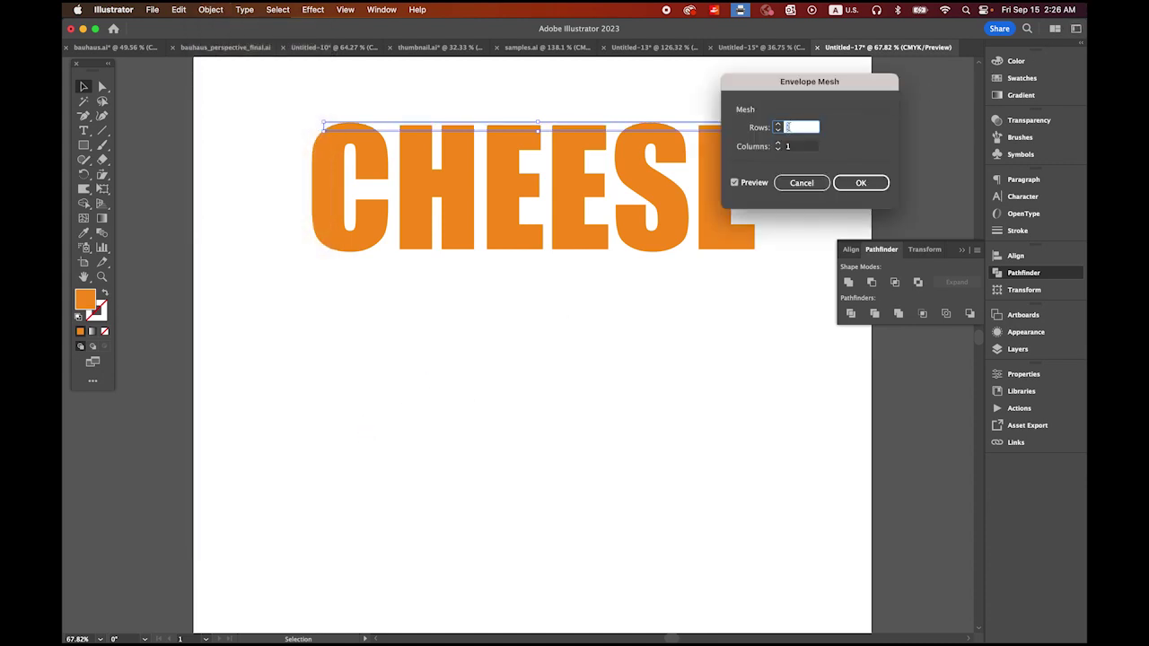
left_click(850, 189)
left_click(863, 184)
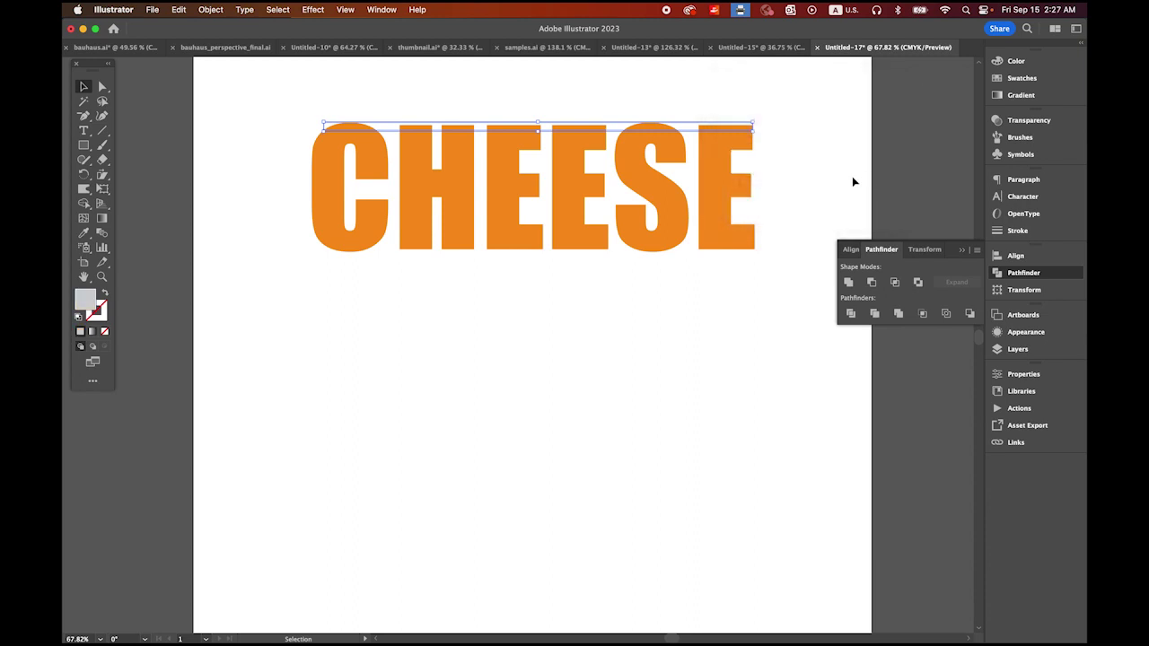
Drag the cut path's anchors and handle so the top strips tilt upward to the right
key("z")
left_click_drag(777, 131, 895, 189)
left_click(85, 87)
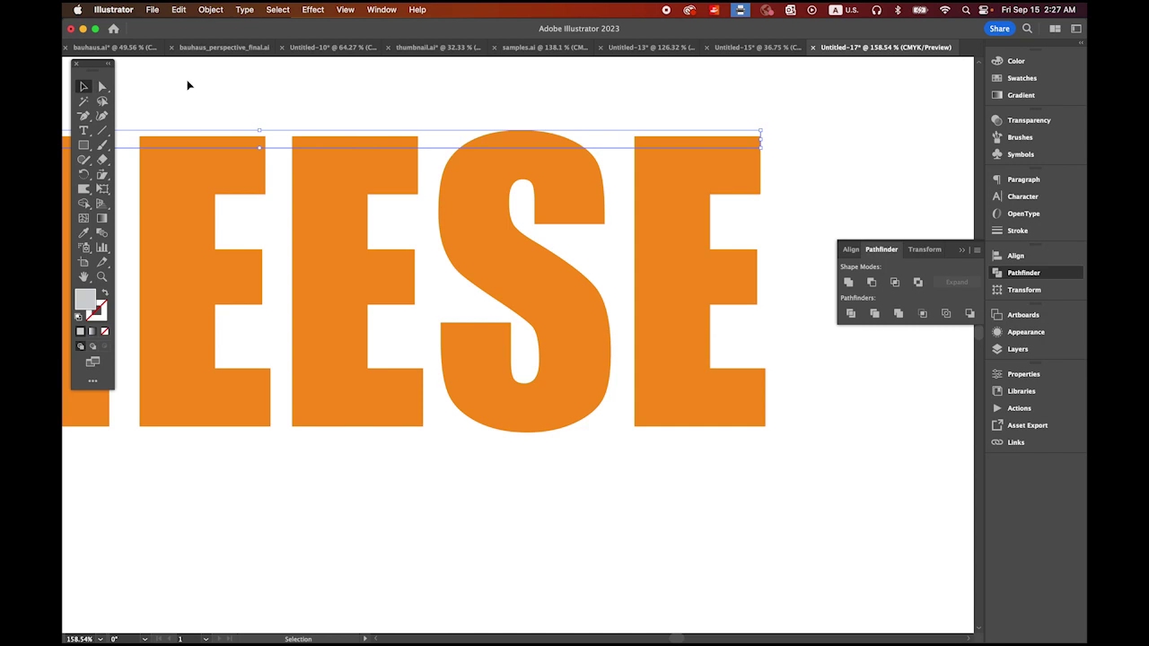
left_click(103, 86)
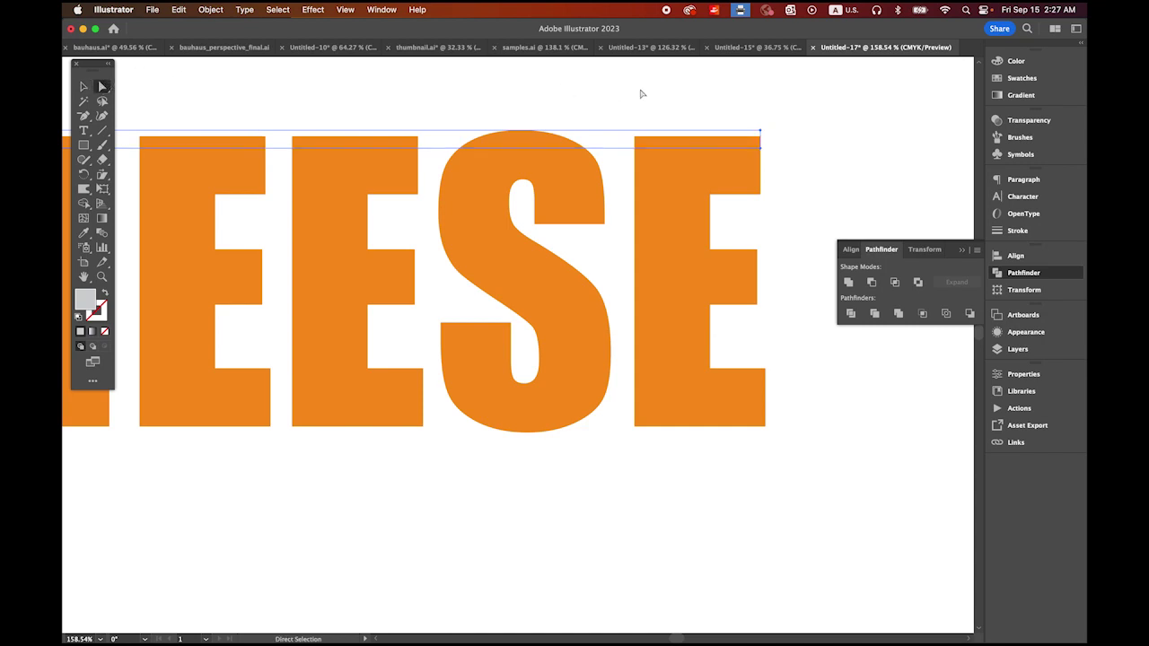
left_click(761, 131)
left_click_drag(761, 131, 762, 90)
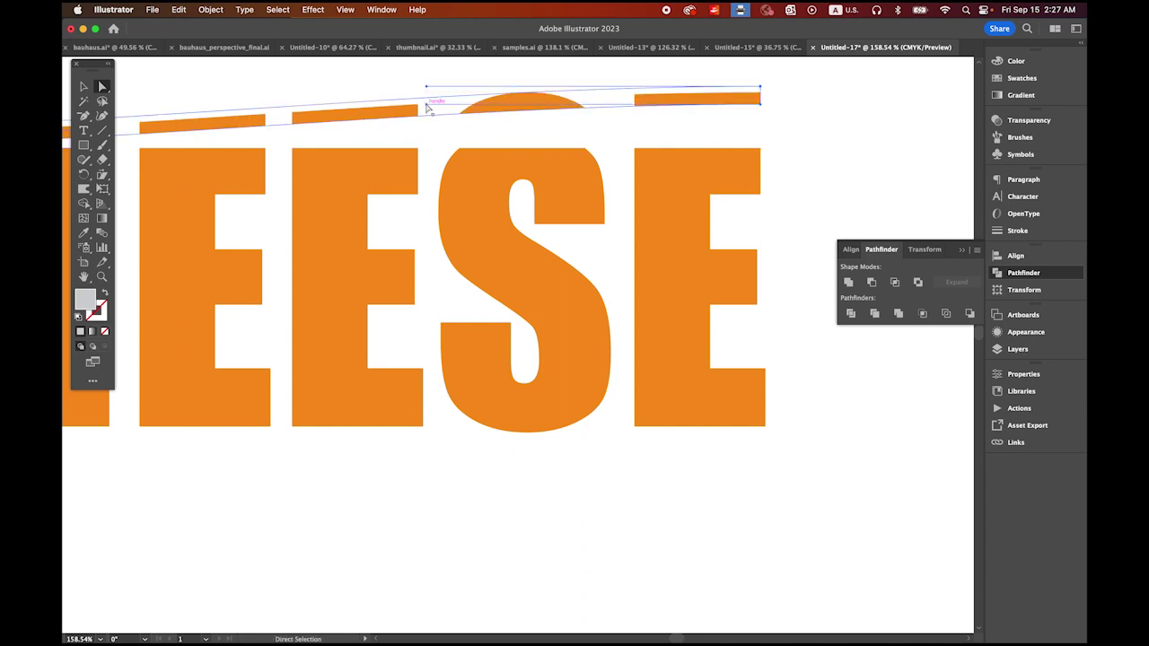
left_click_drag(427, 106, 425, 133)
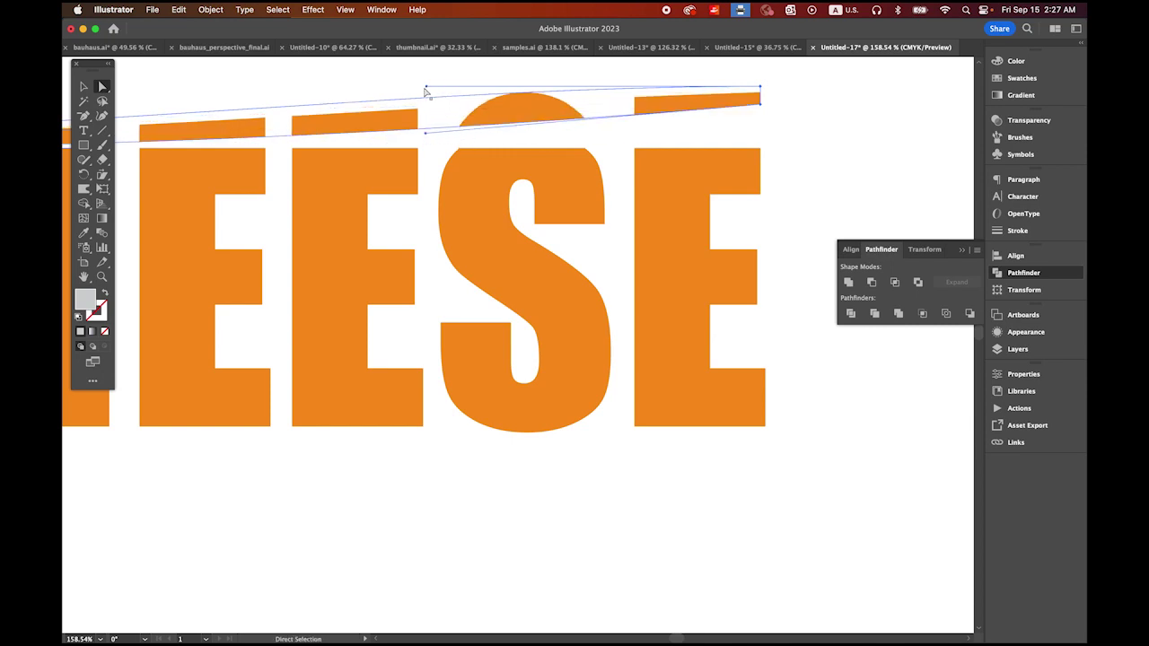
left_click_drag(427, 90, 428, 121)
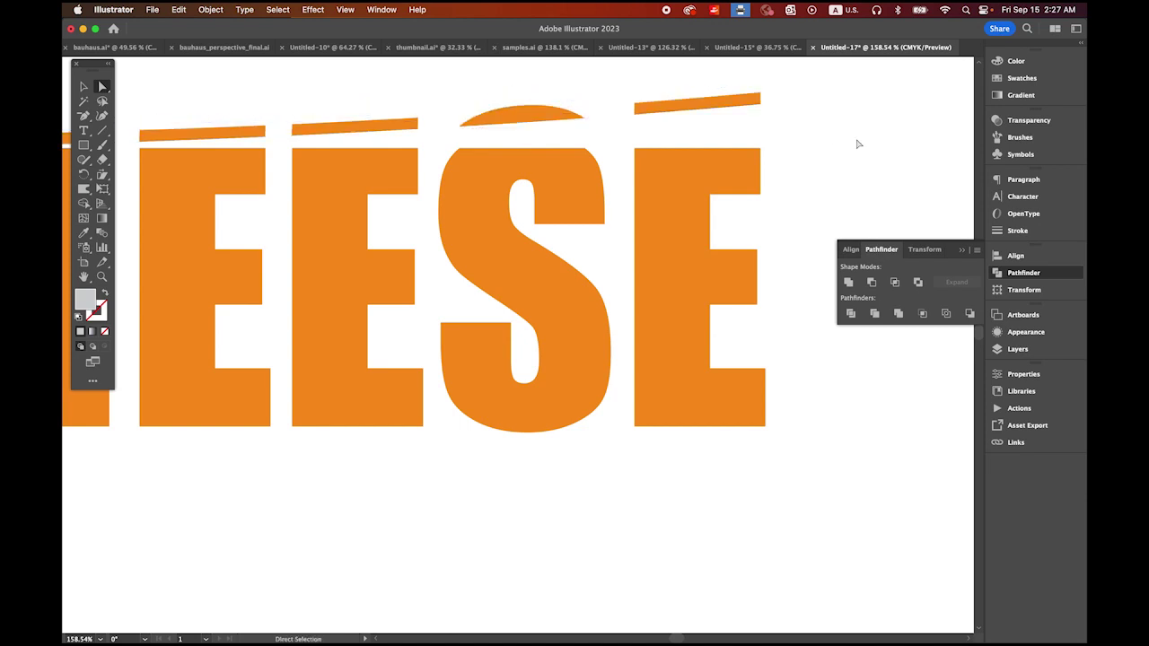
key("super+space")
left_click_drag(736, 210, 623, 192)
left_click(82, 88)
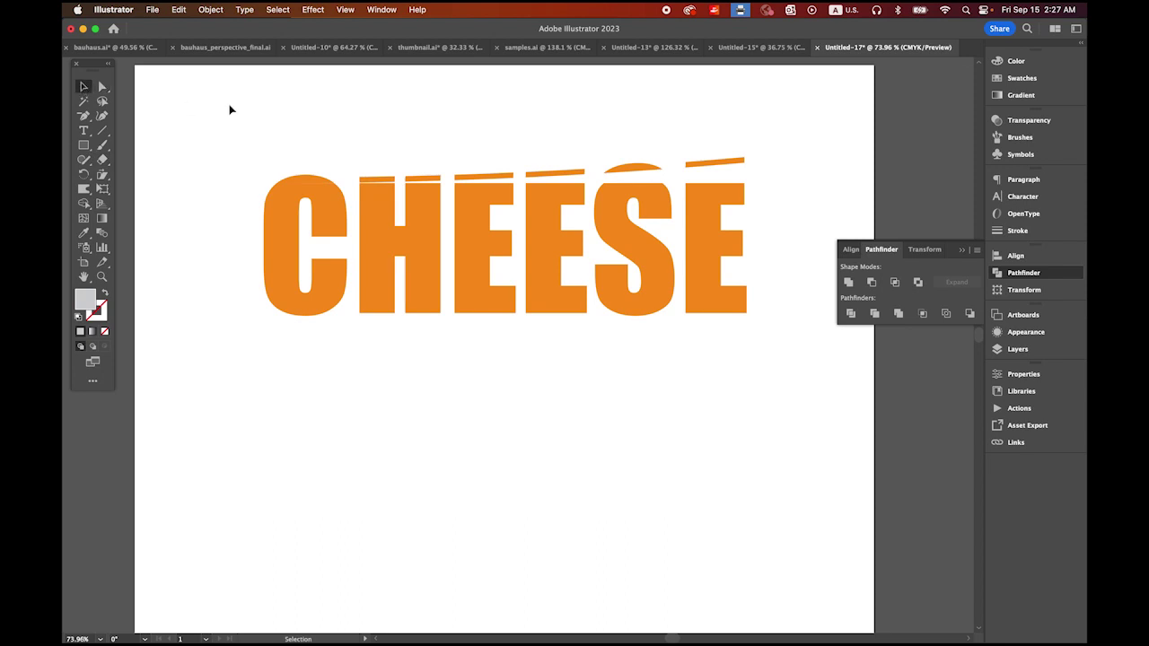
Type NINJA, enlarge it to headline size and place it just below CHEESE
scroll(613, 372, "down", 5)
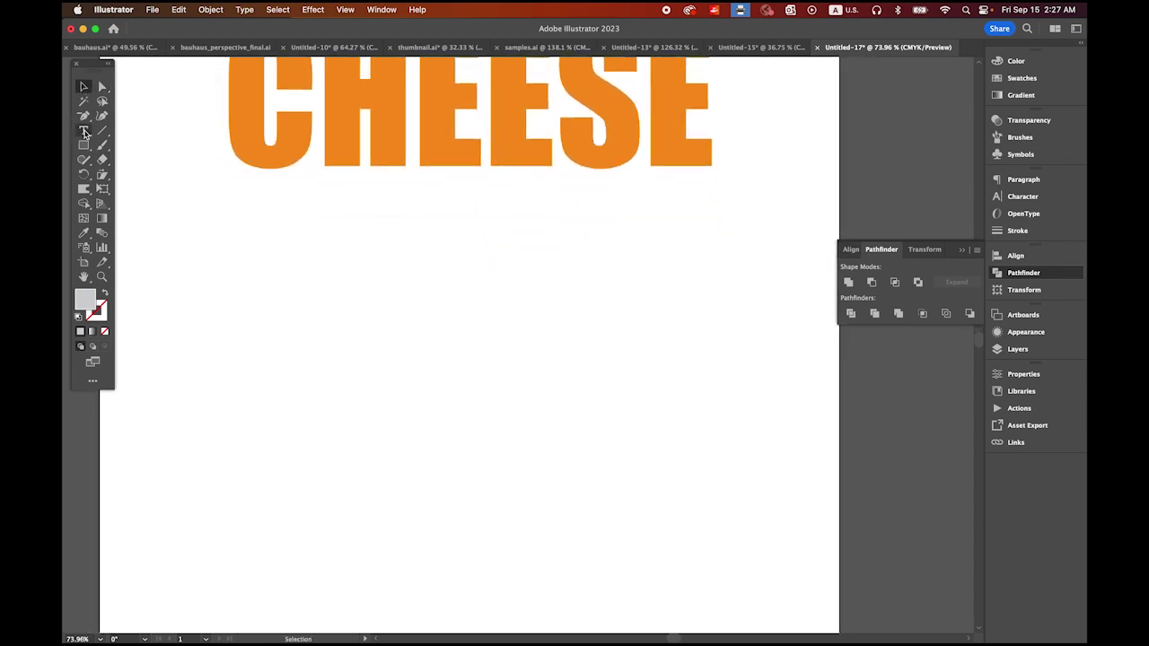
left_click(83, 130)
left_click(300, 303)
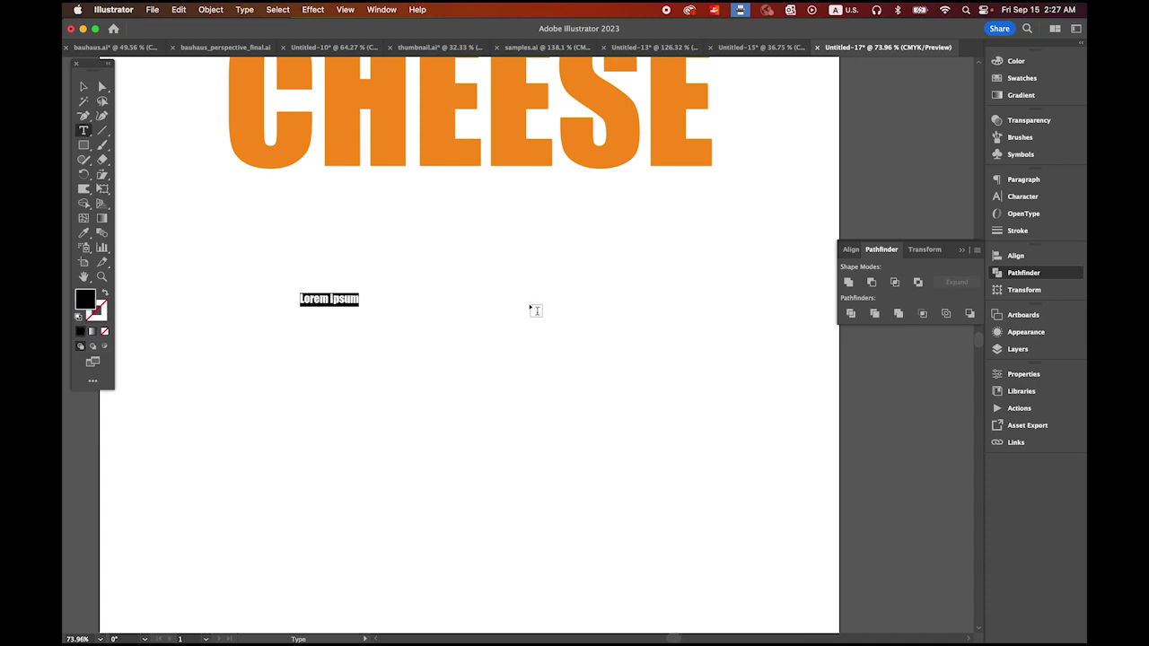
type("NINJA")
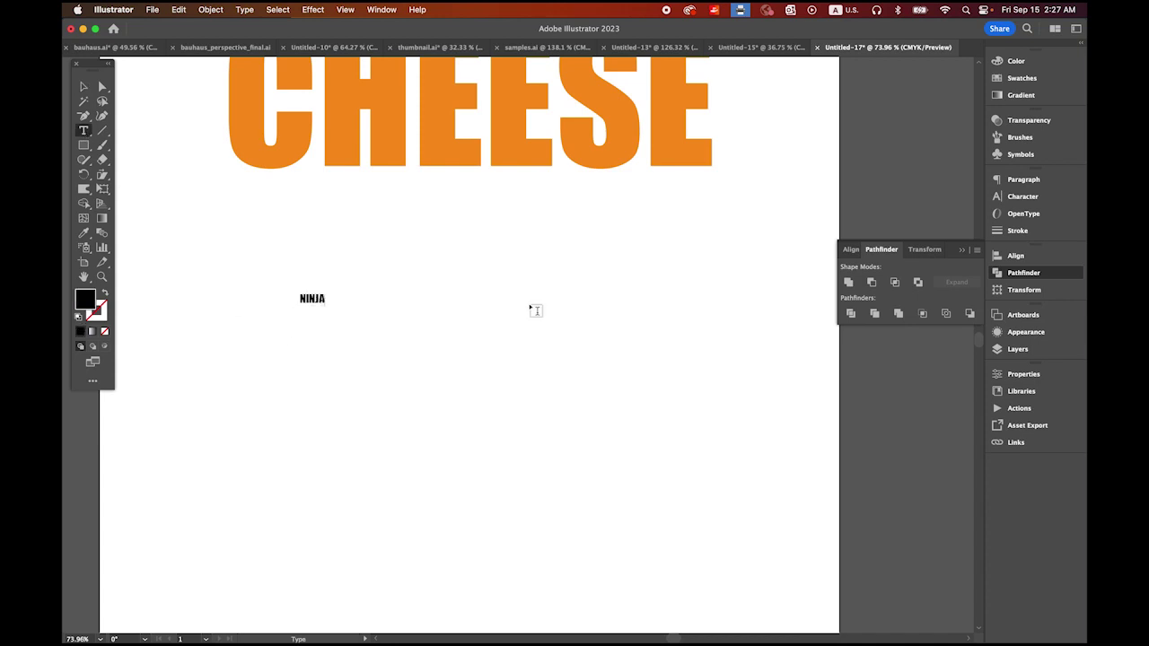
left_click(84, 86)
left_click_drag(323, 307, 790, 493)
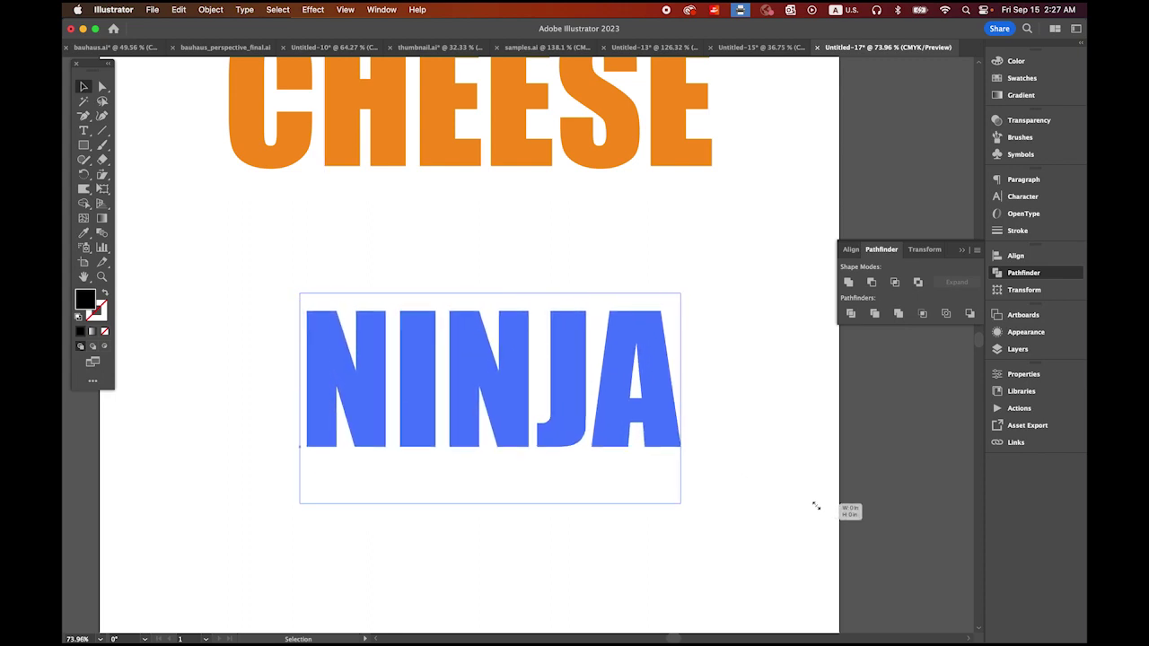
left_click_drag(506, 403, 478, 338)
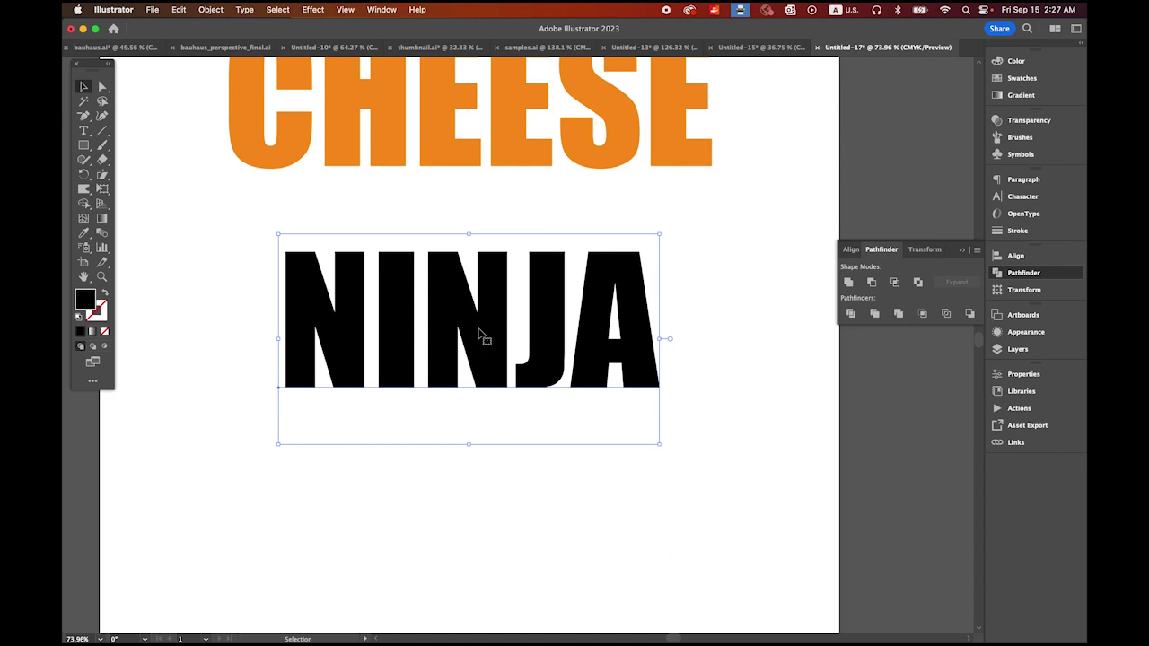
Convert the NINJA text into outline shapes
left_click(242, 8)
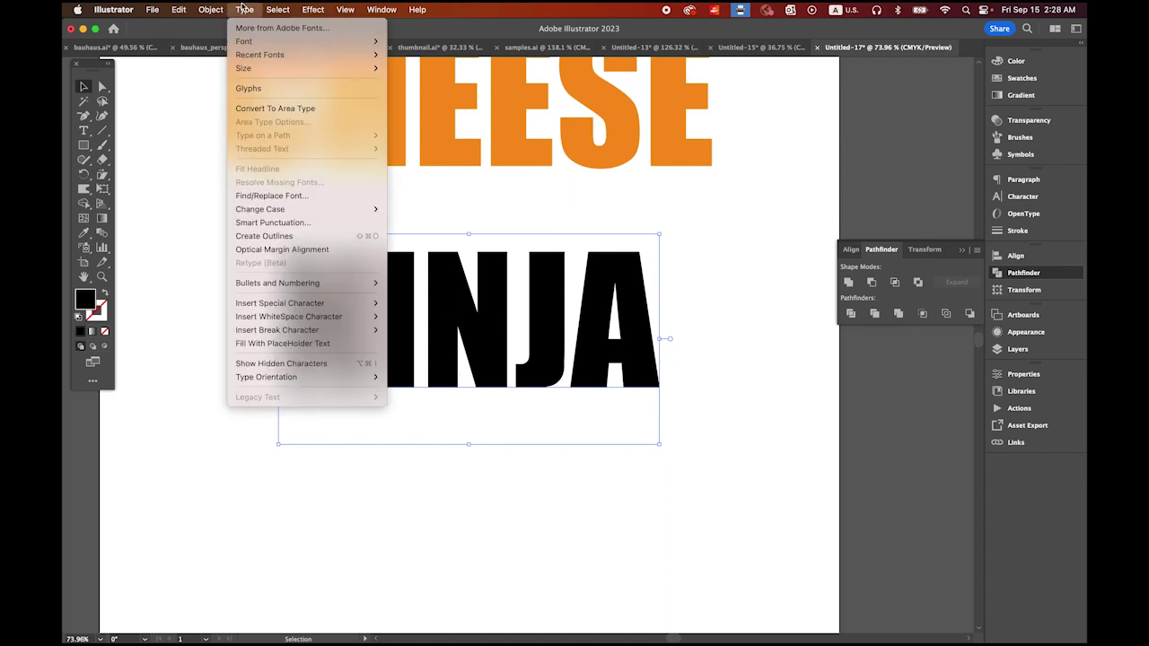
left_click(291, 240)
left_click(203, 212)
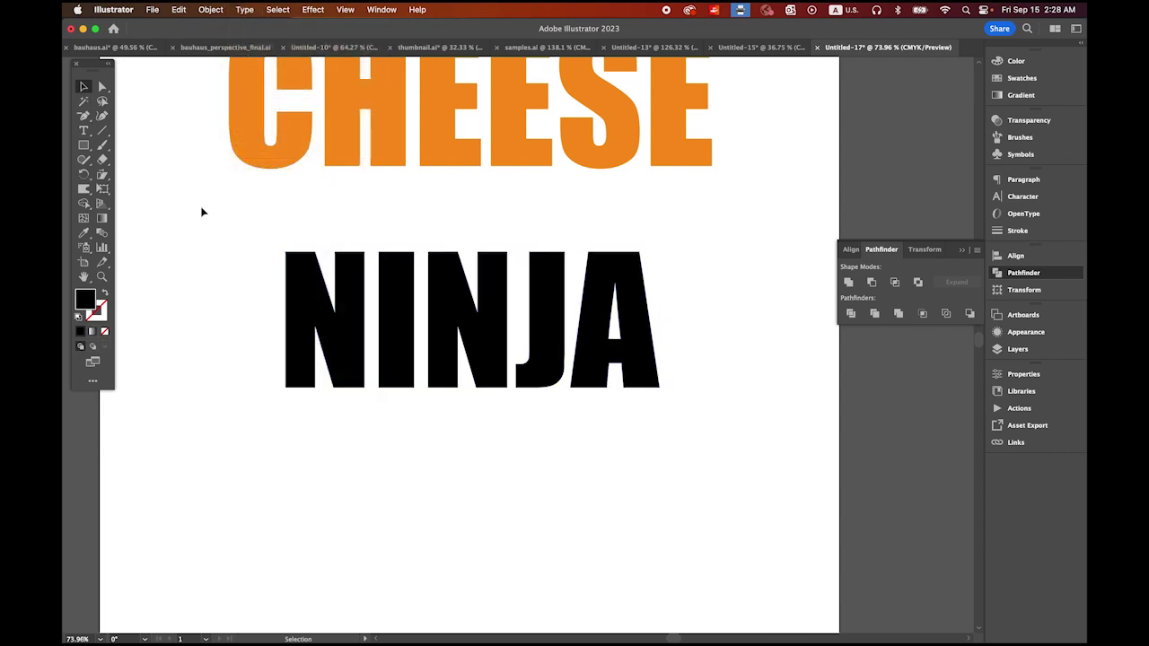
Draw a black-stroked diagonal line through the second N and select it together with NINJA
left_click(102, 130)
left_click(106, 294)
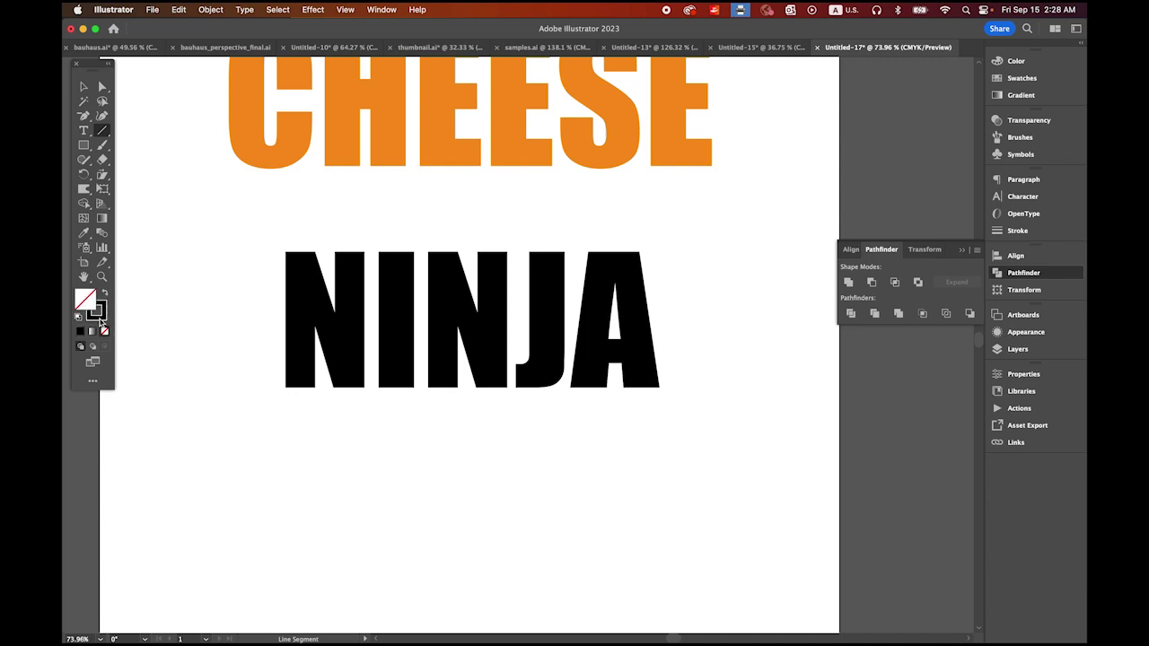
left_click_drag(424, 236, 516, 412)
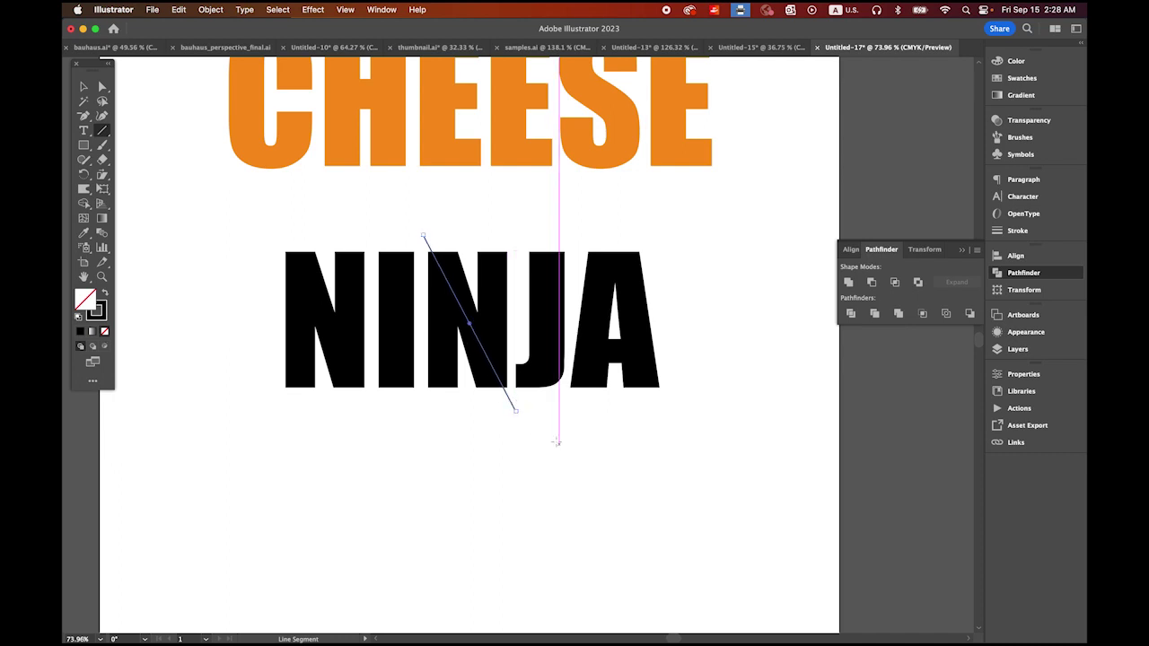
left_click(84, 86)
left_click_drag(230, 227, 674, 414)
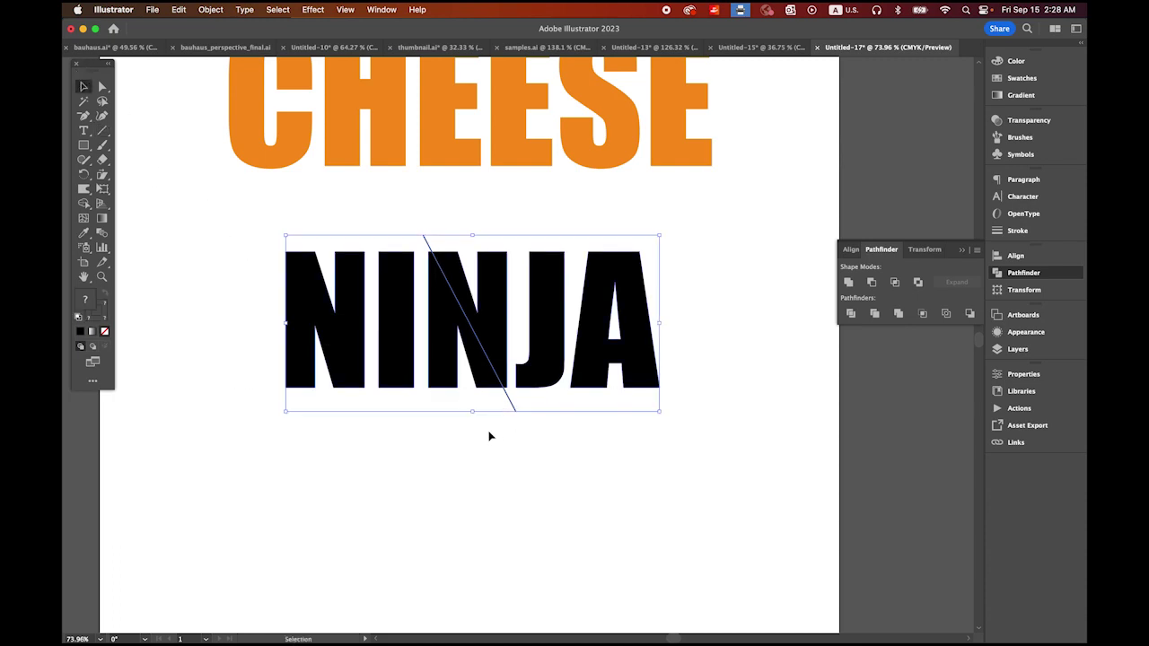
left_click(83, 205)
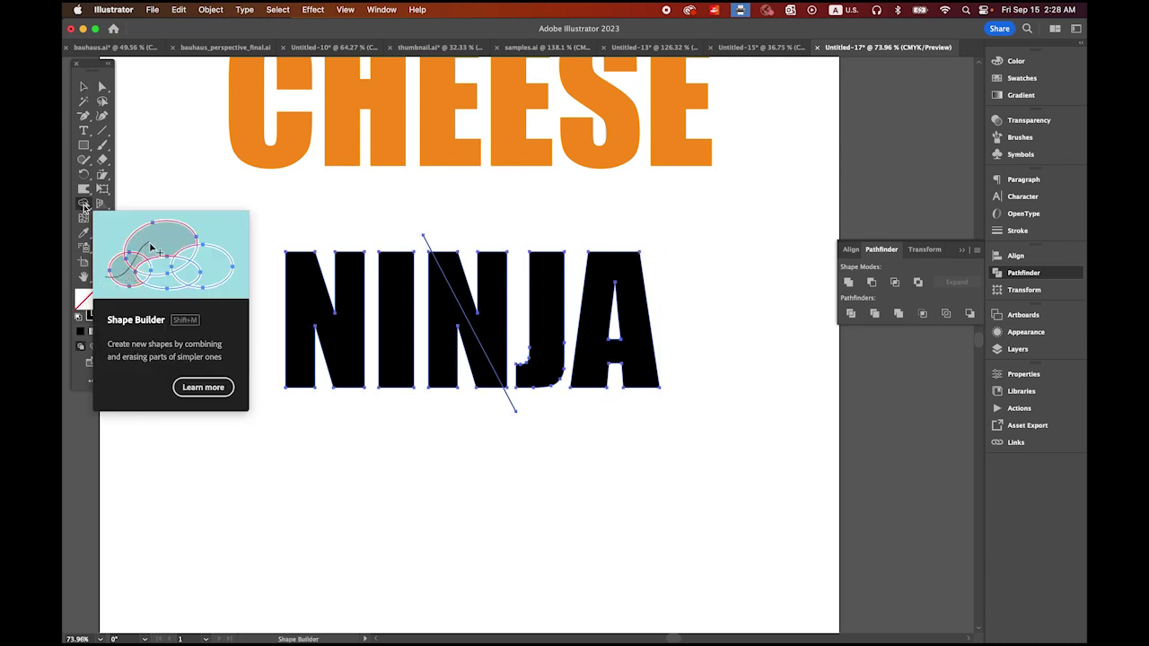
Fill the first N, the I and the left part of the second N light green
left_click(295, 295)
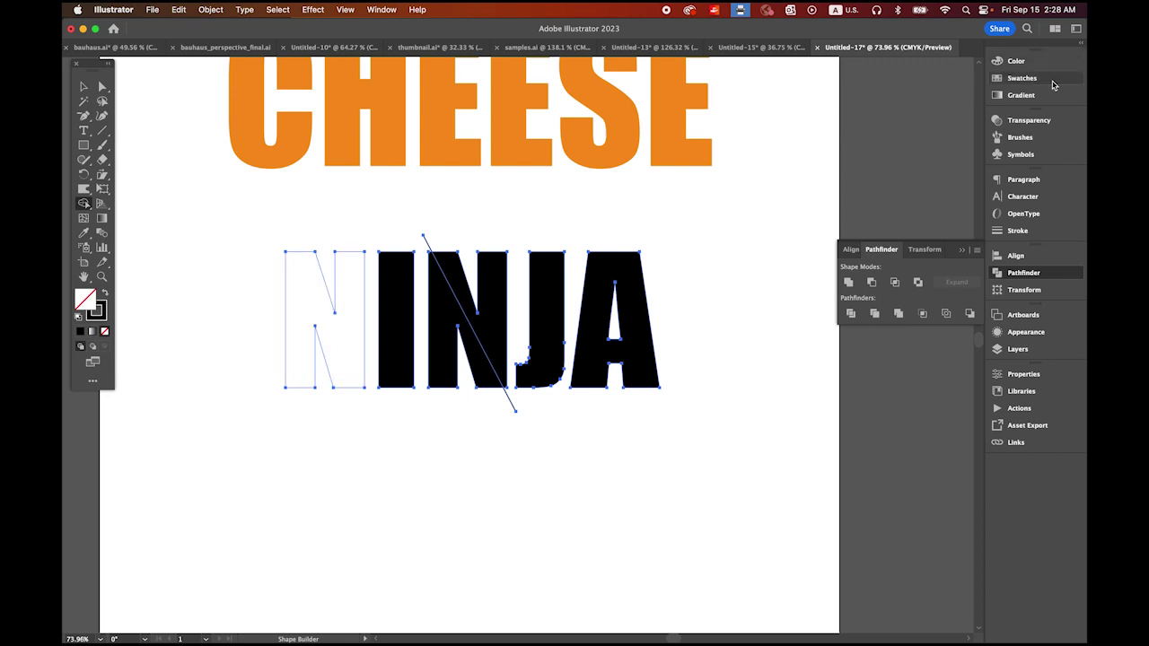
left_click(1028, 79)
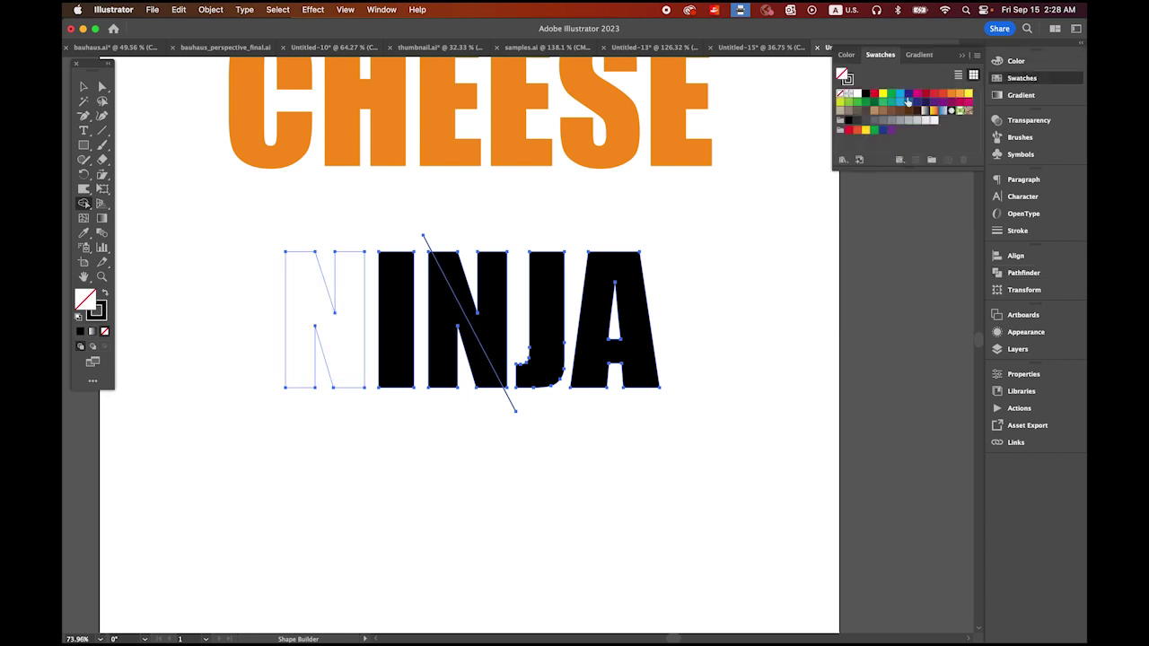
left_click(849, 104)
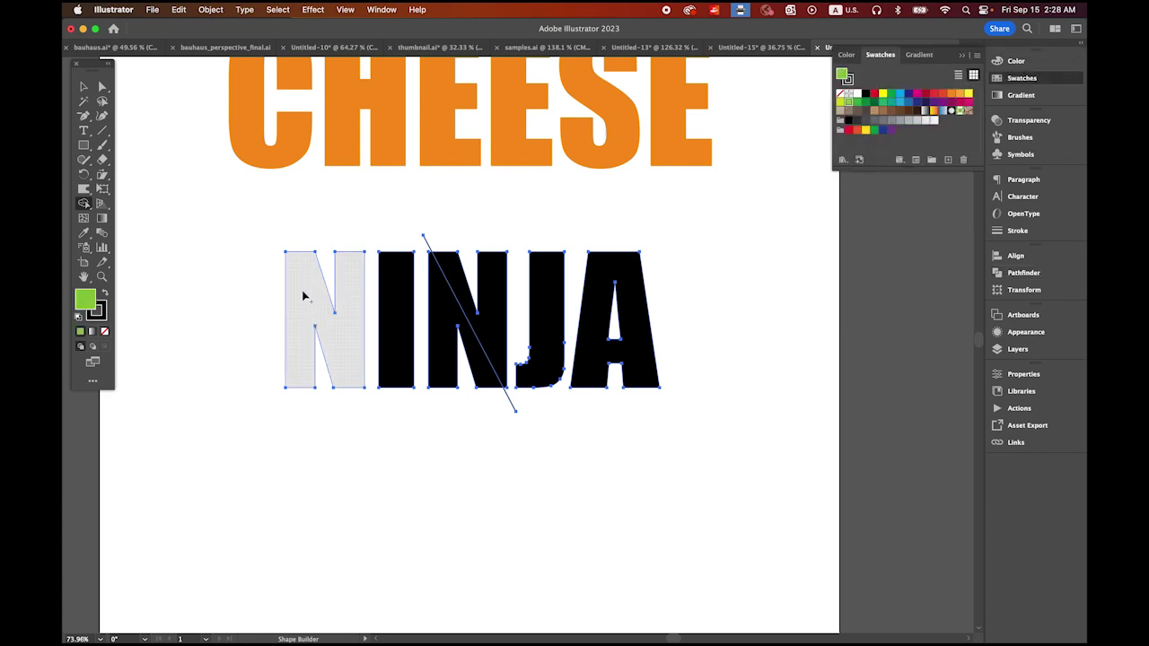
left_click(327, 337)
left_click(401, 341)
left_click(449, 364)
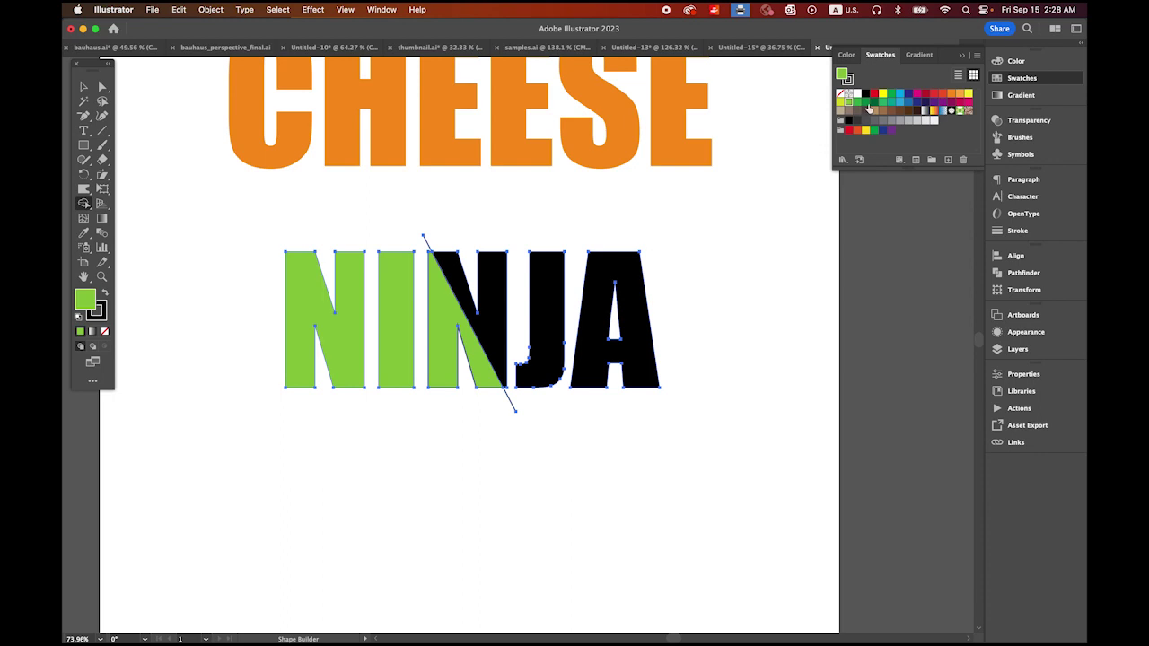
Fill the right part of the second N, the J and the A dark green
left_click(866, 105)
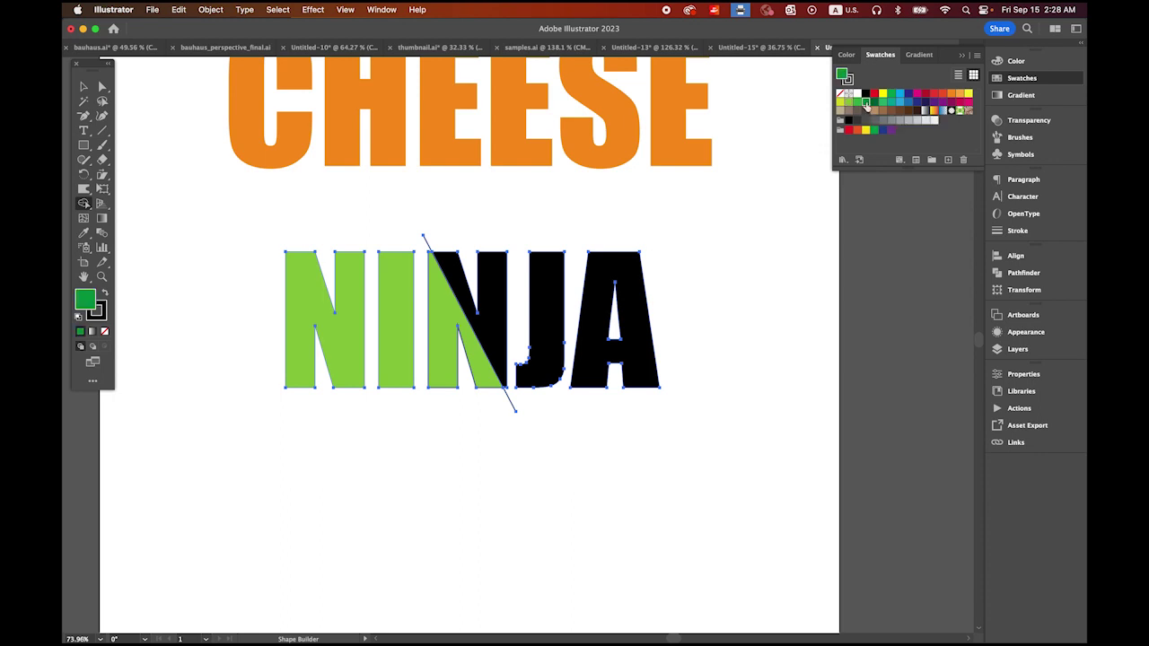
left_click(500, 286)
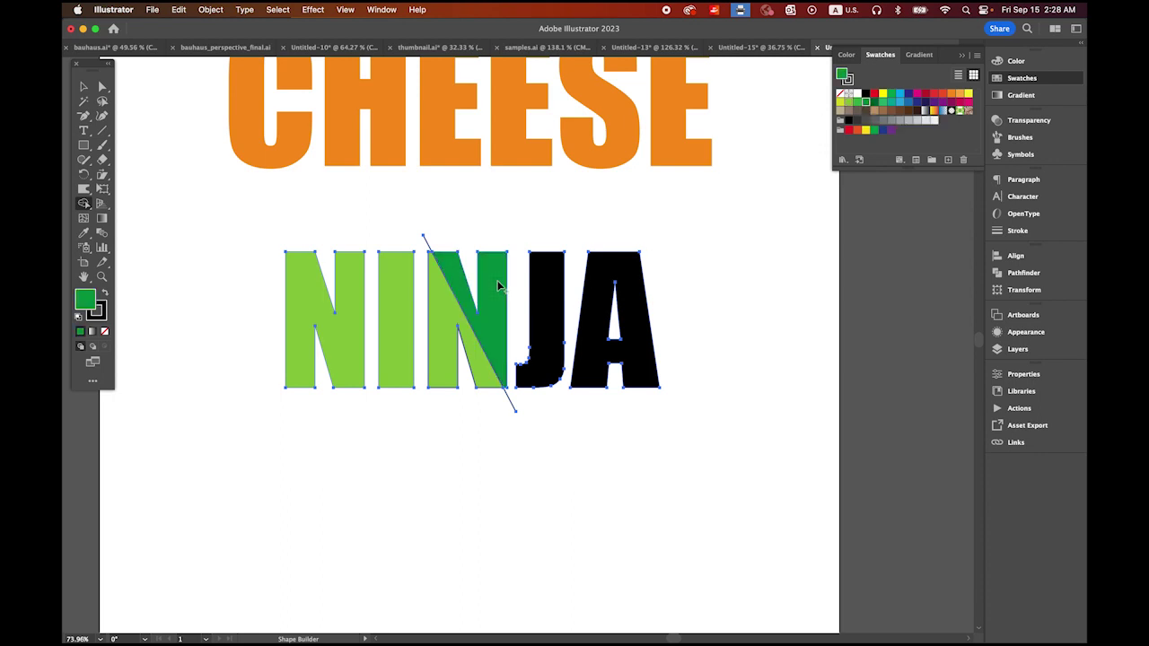
left_click(549, 314)
left_click(638, 350)
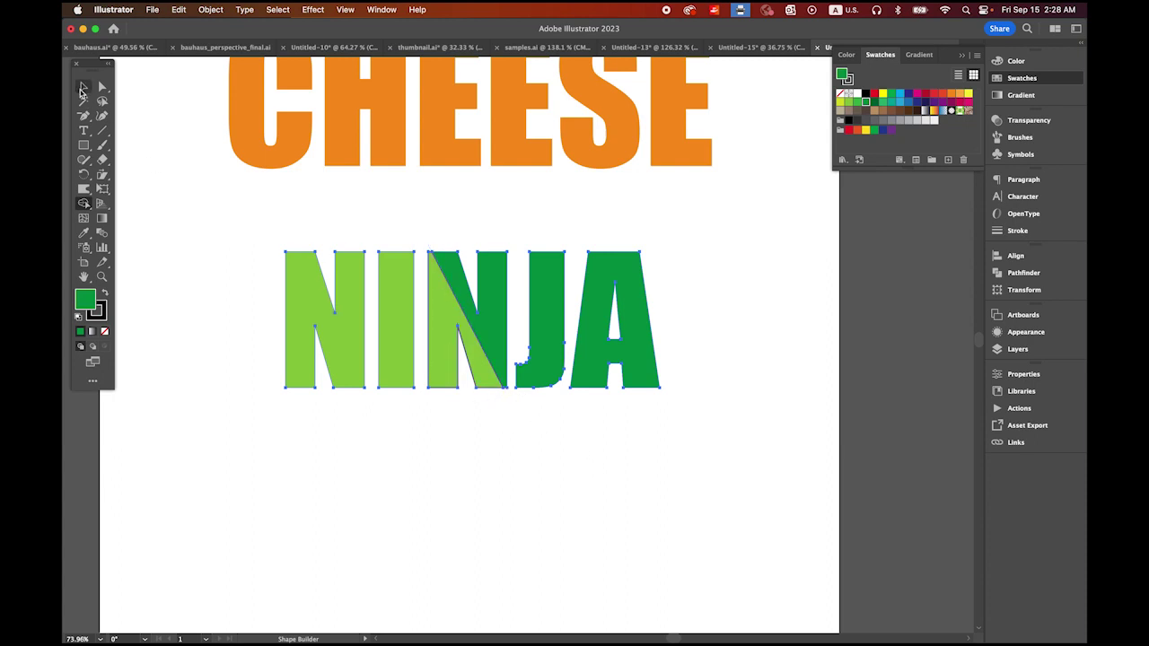
Remove the black stroke from the light-green piece of the second N
key("v")
left_click(247, 398)
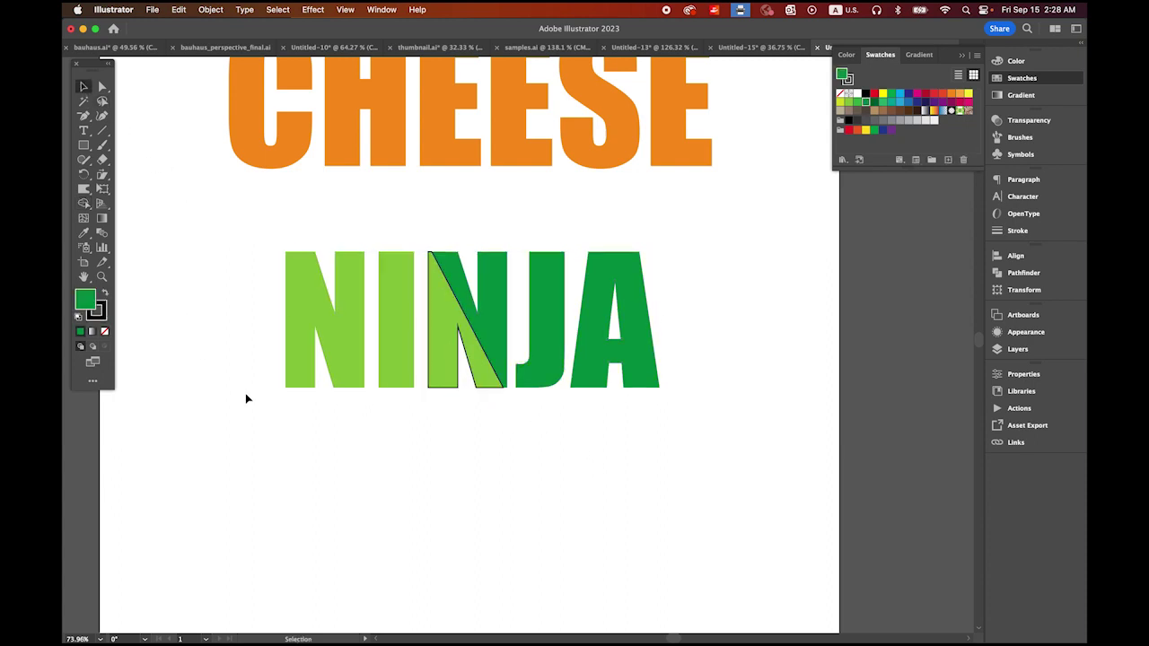
left_click(444, 332)
left_click(98, 312)
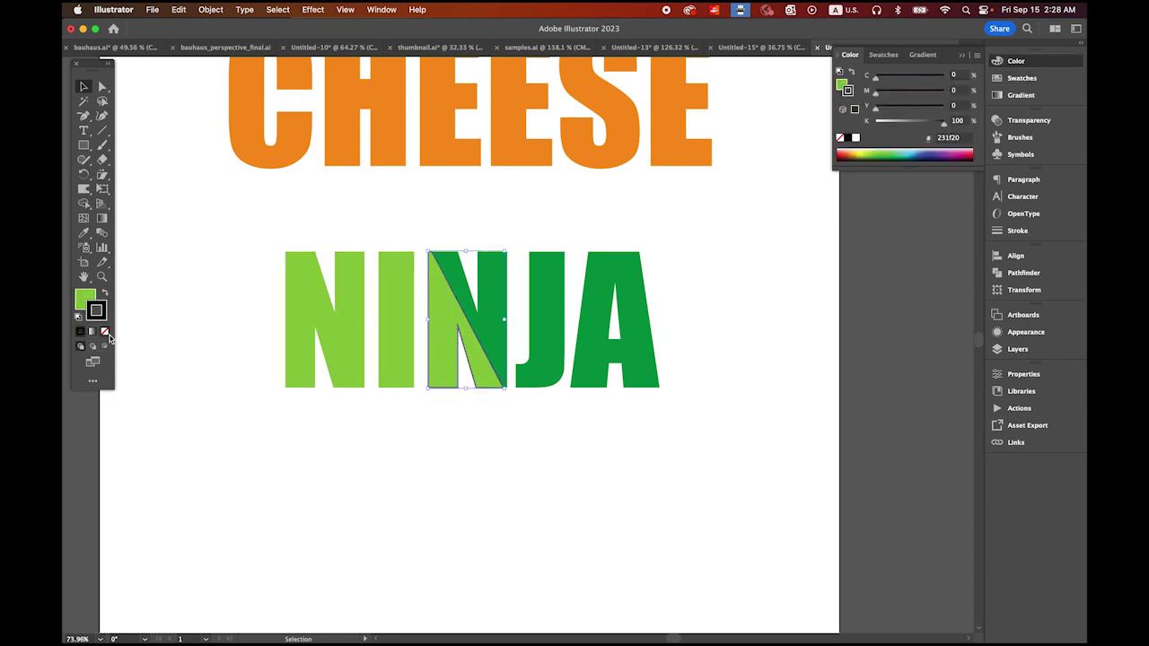
left_click(105, 332)
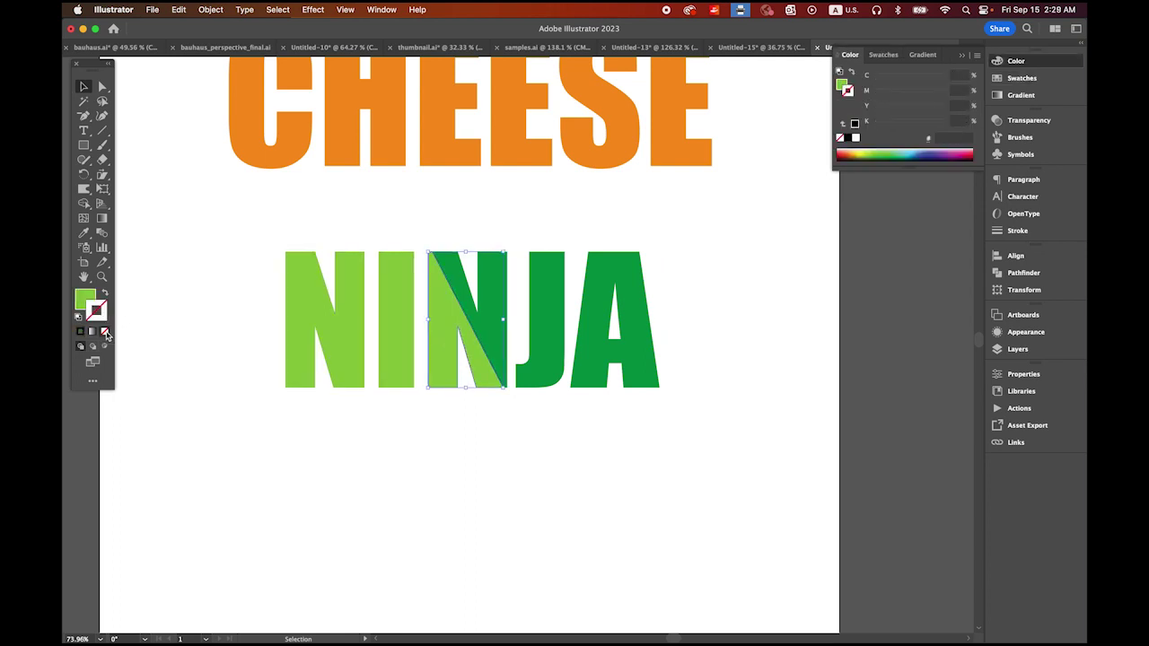
left_click(308, 476)
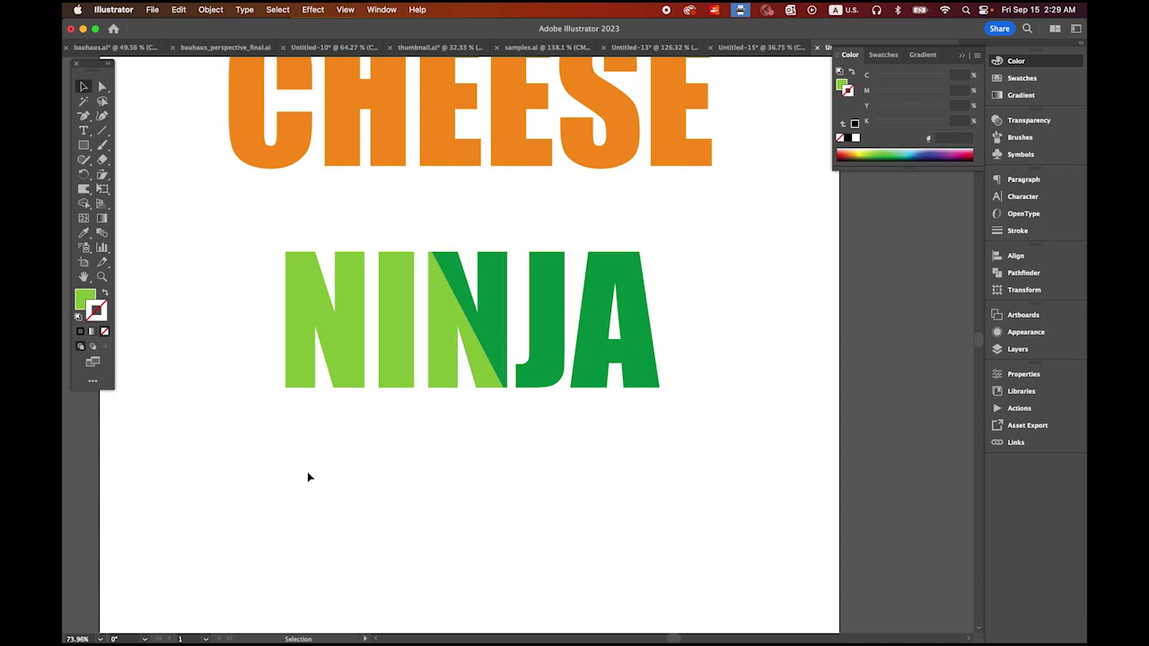
Ungroup NINJA and group the first N, I and light-green N piece together
left_click(356, 366)
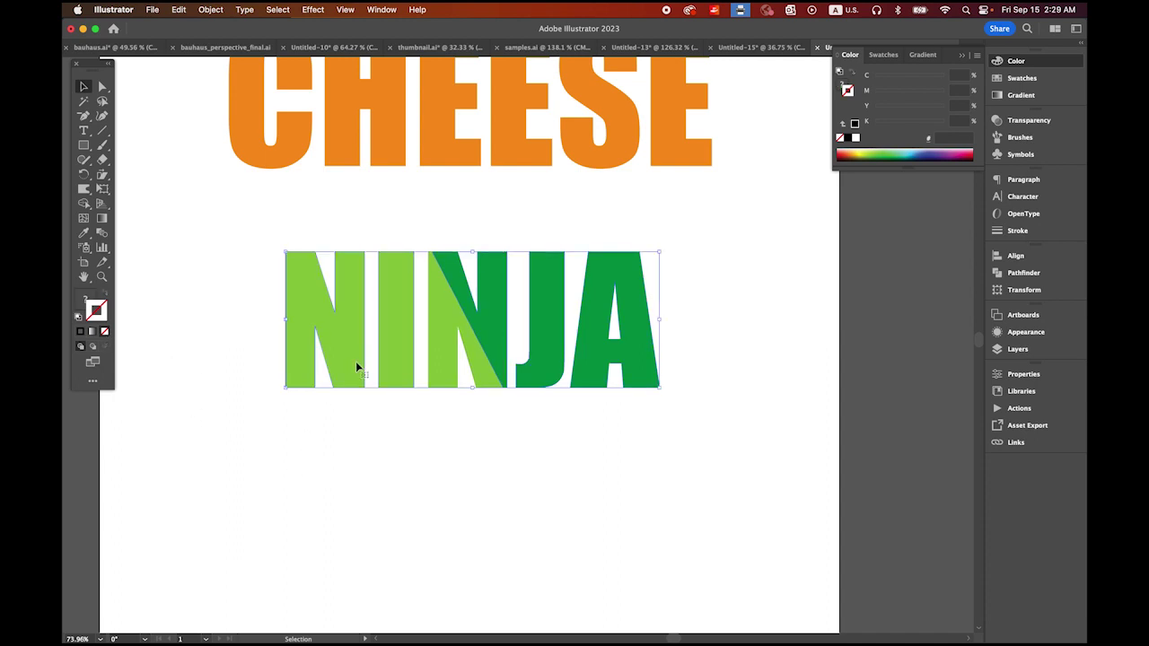
left_click(210, 9)
left_click(234, 102)
left_click(193, 282)
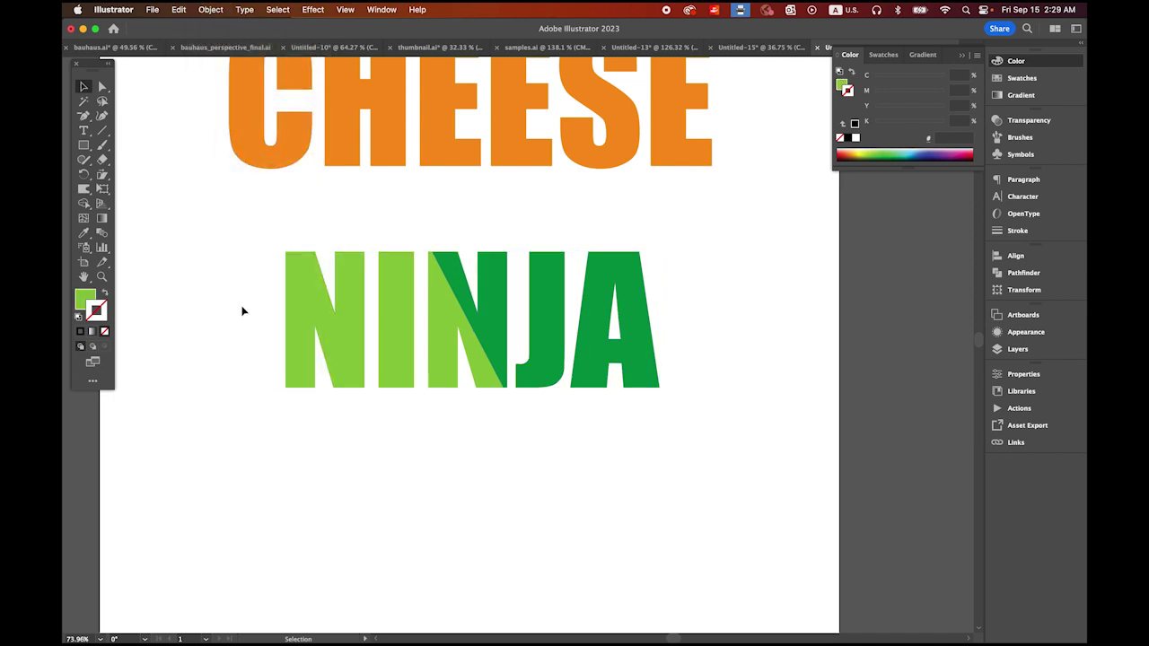
left_click(341, 356)
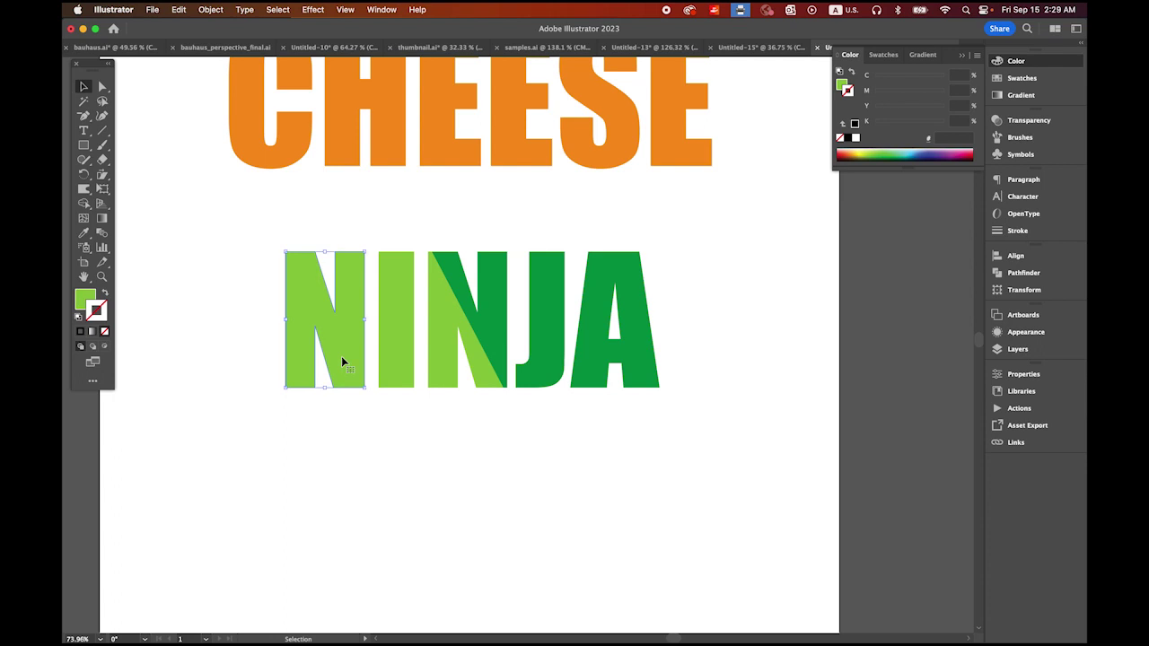
left_click(389, 352, "shift")
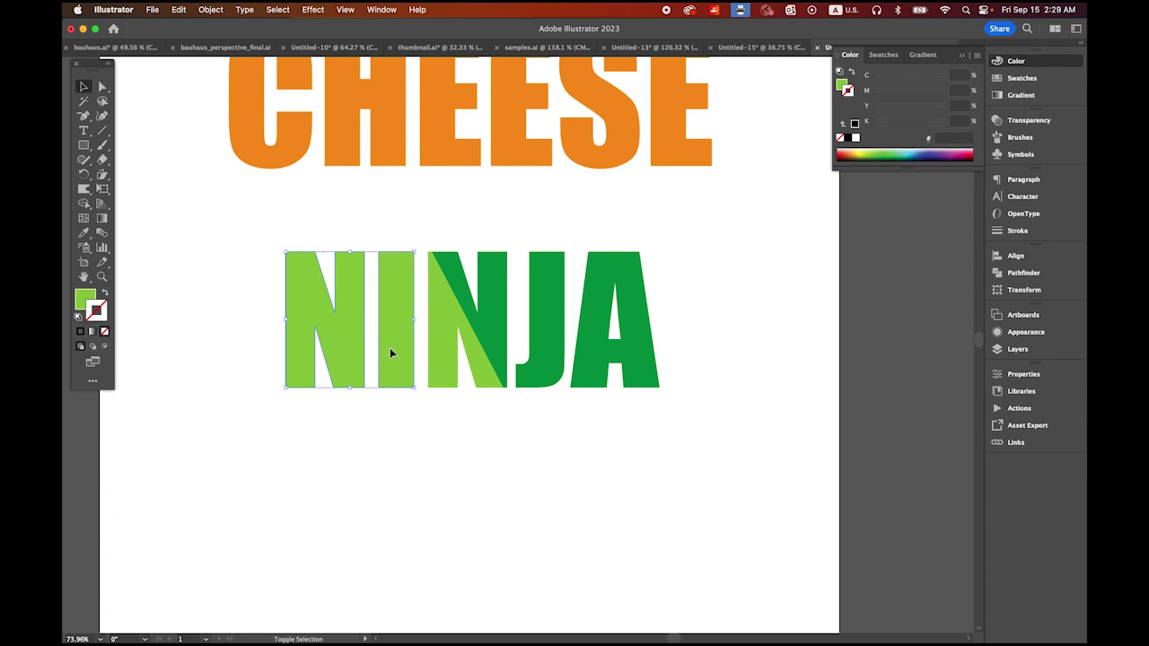
left_click(446, 354, "shift")
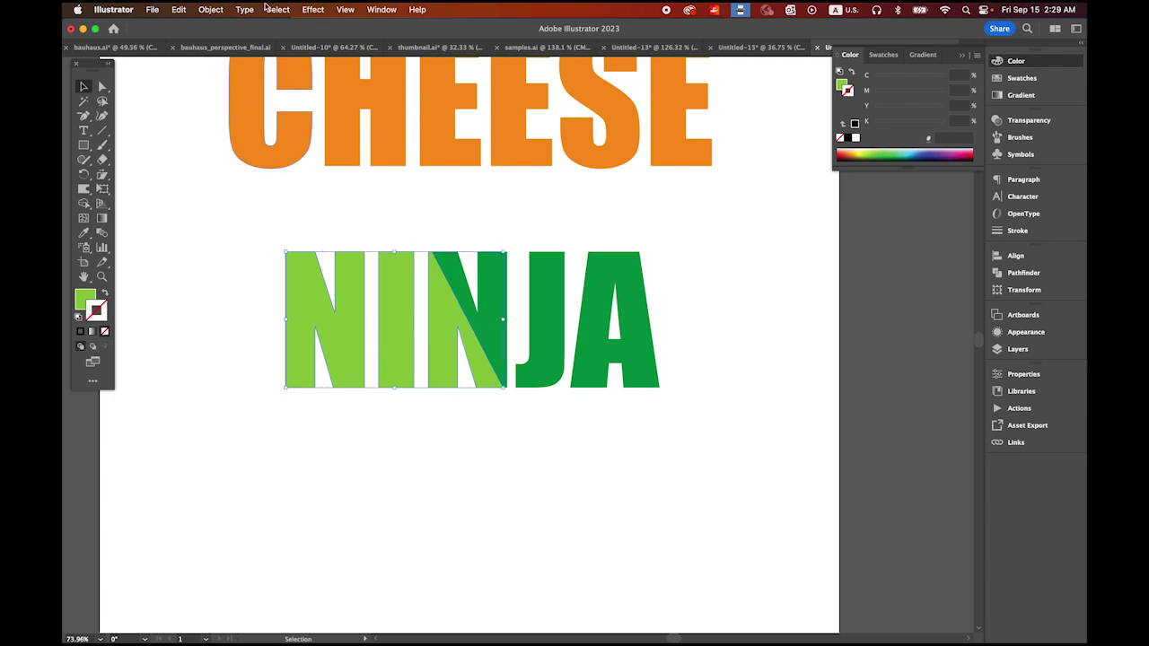
left_click(210, 9)
left_click(241, 88)
left_click(696, 240)
Group the dark-green N piece, the J and the A together
left_click(493, 270)
left_click(541, 305, "shift")
left_click(646, 354, "shift")
left_click(211, 9)
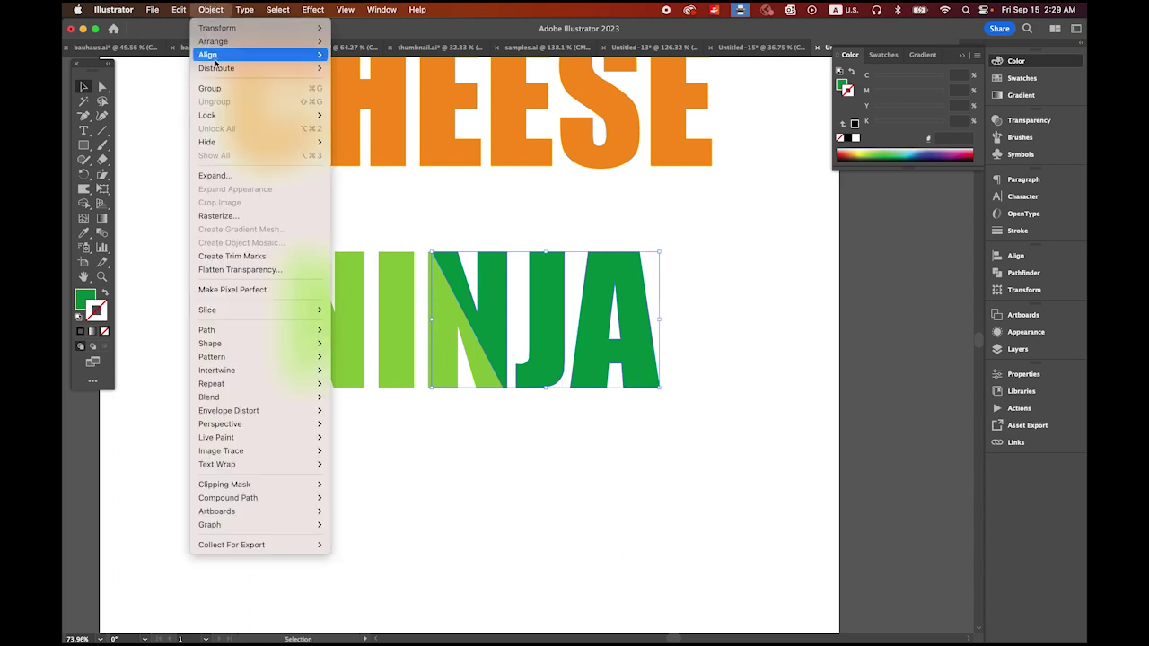
left_click(221, 87)
left_click(734, 261)
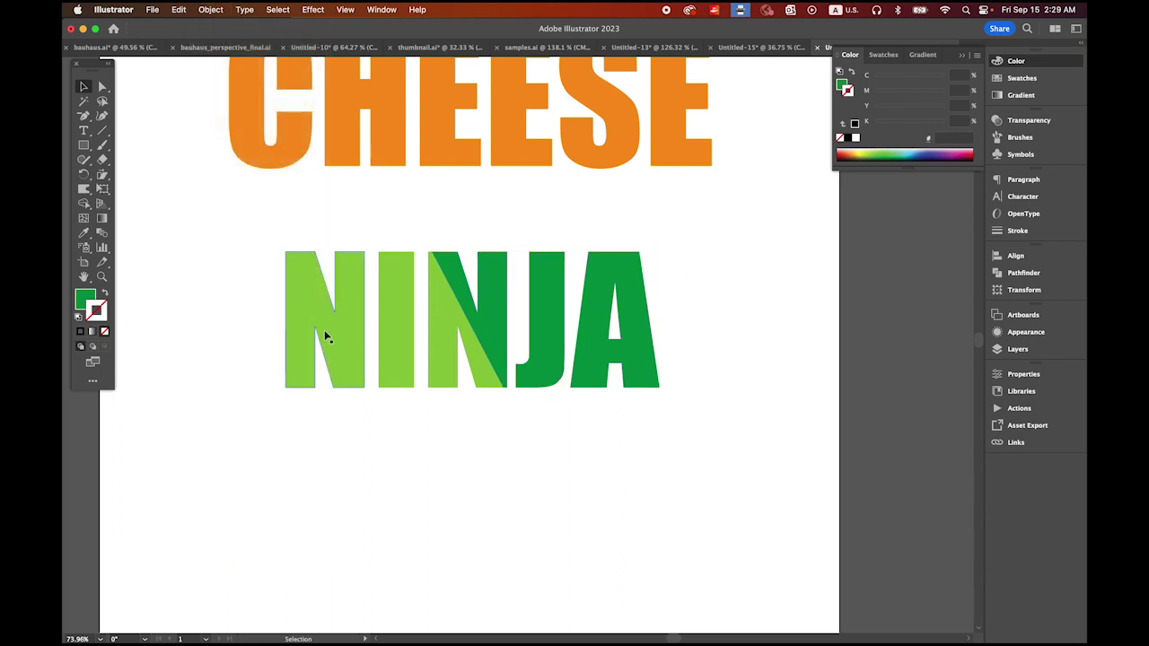
Rotate the dark-green NJA group about 1° clockwise along the diagonal cut
left_click(645, 314)
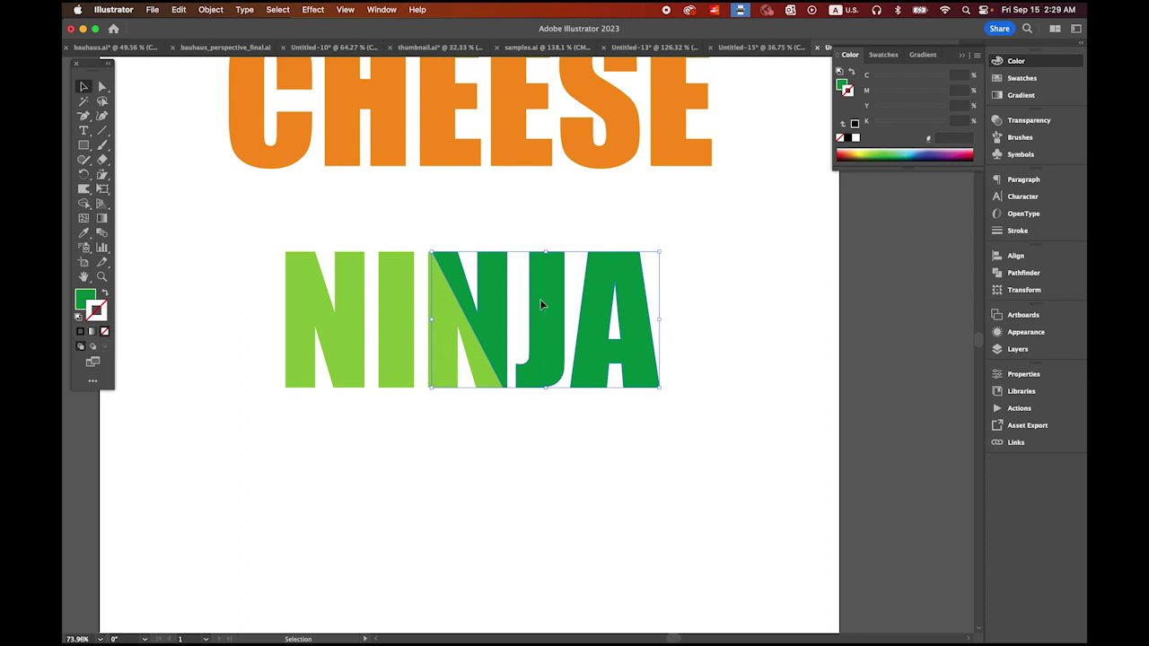
left_click_drag(540, 304, 547, 307)
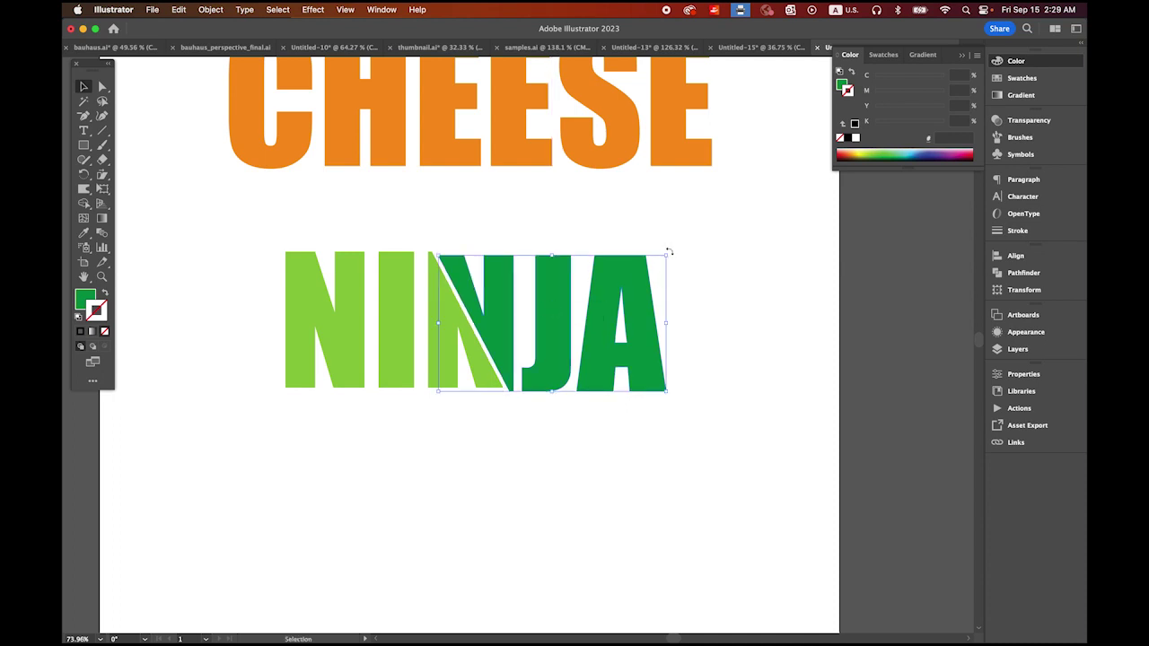
left_click_drag(669, 252, 677, 255)
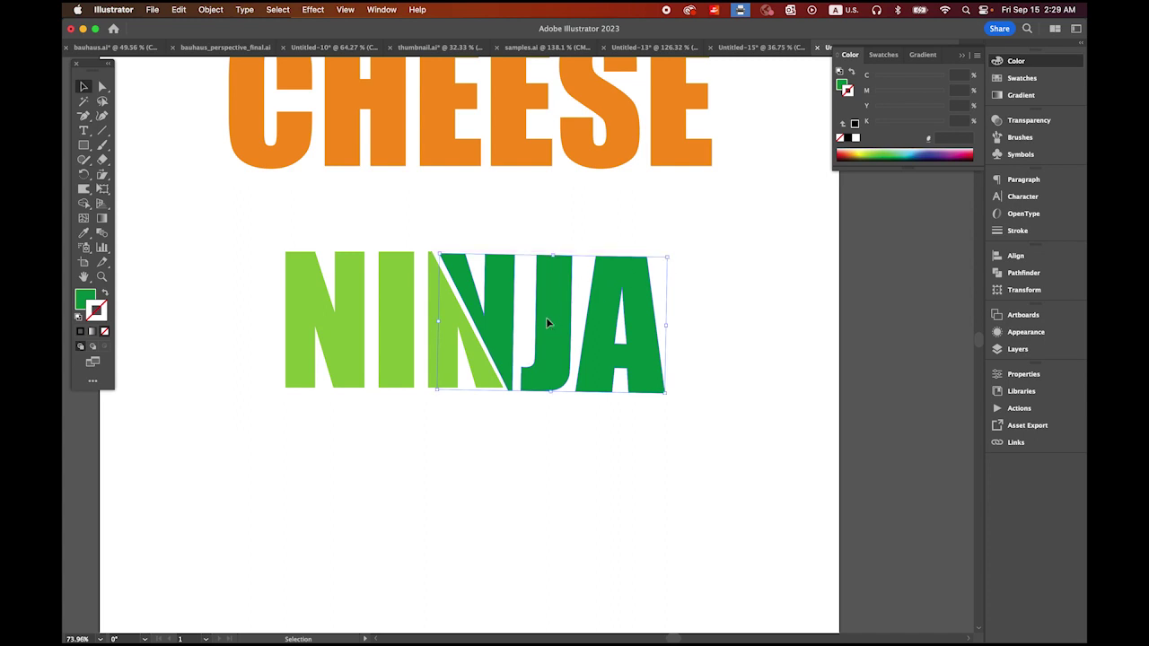
left_click_drag(546, 317, 547, 320)
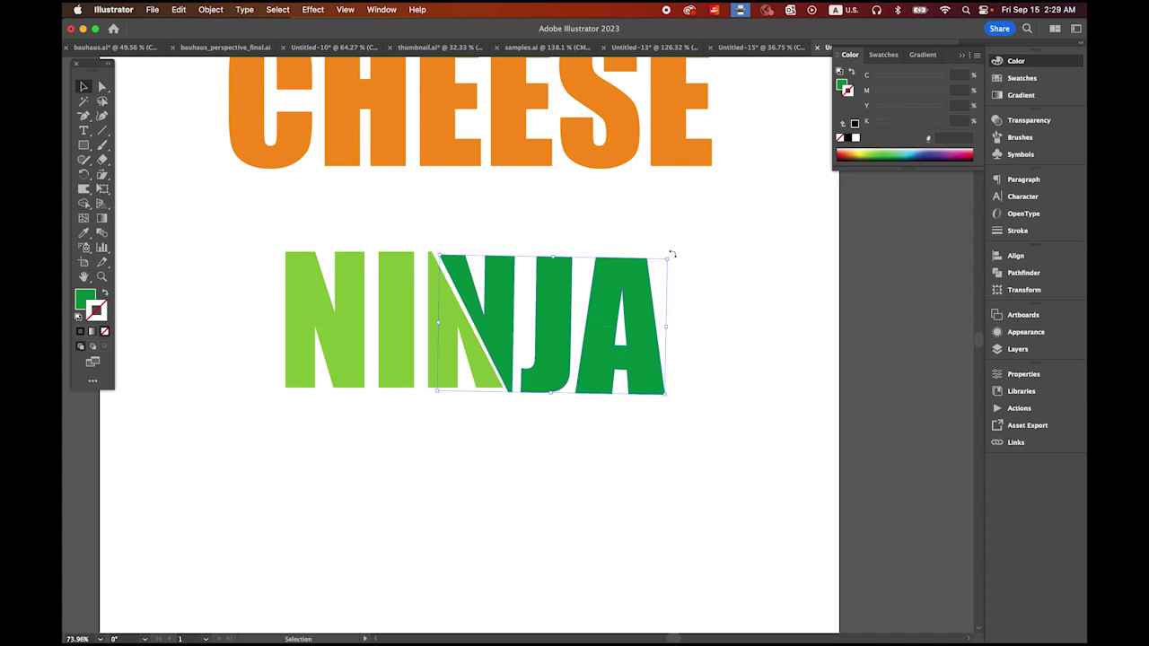
left_click_drag(671, 255, 673, 254)
left_click(759, 293)
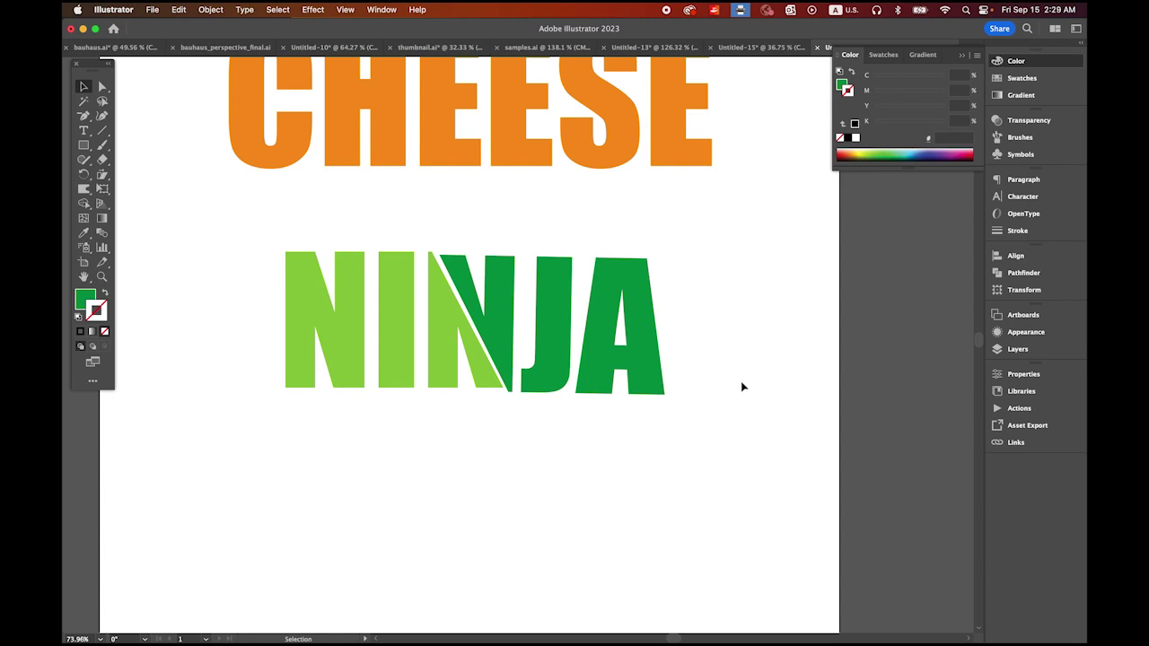
Type the word WAVE below NINJA
scroll(563, 437, "down", 6)
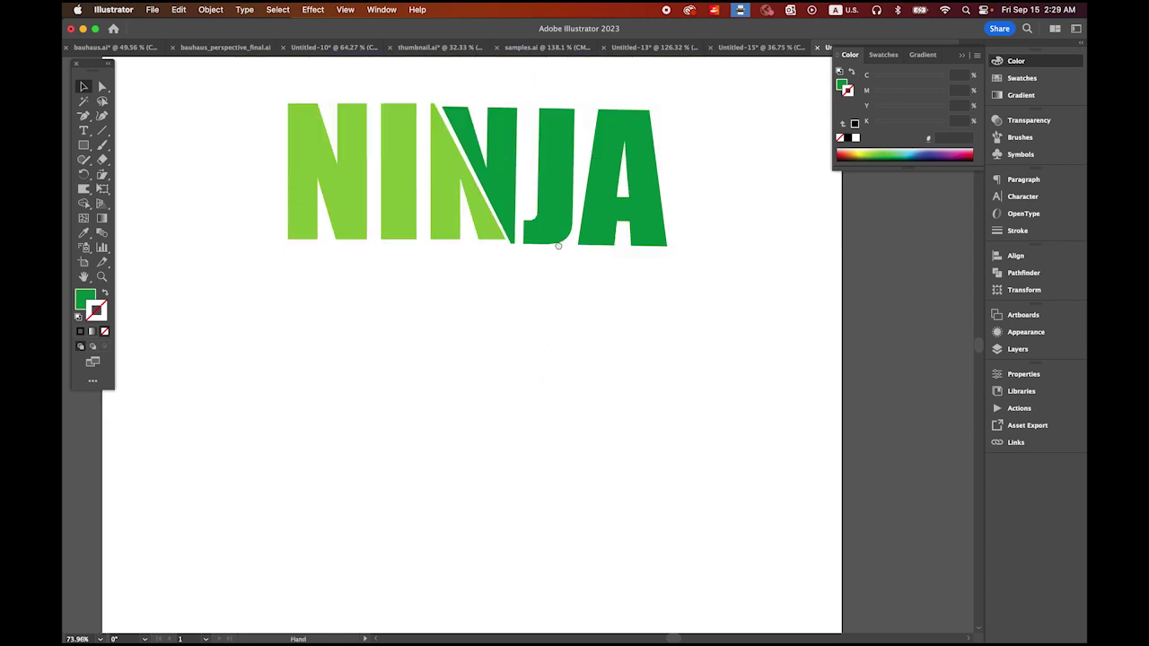
left_click(83, 131)
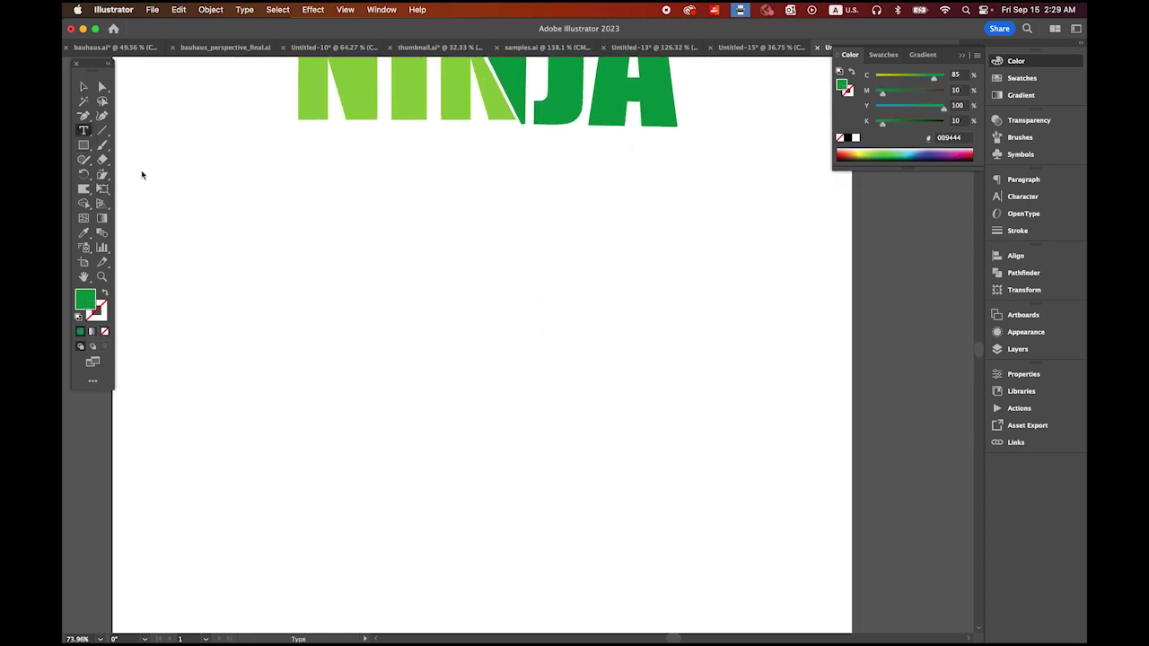
left_click(318, 286)
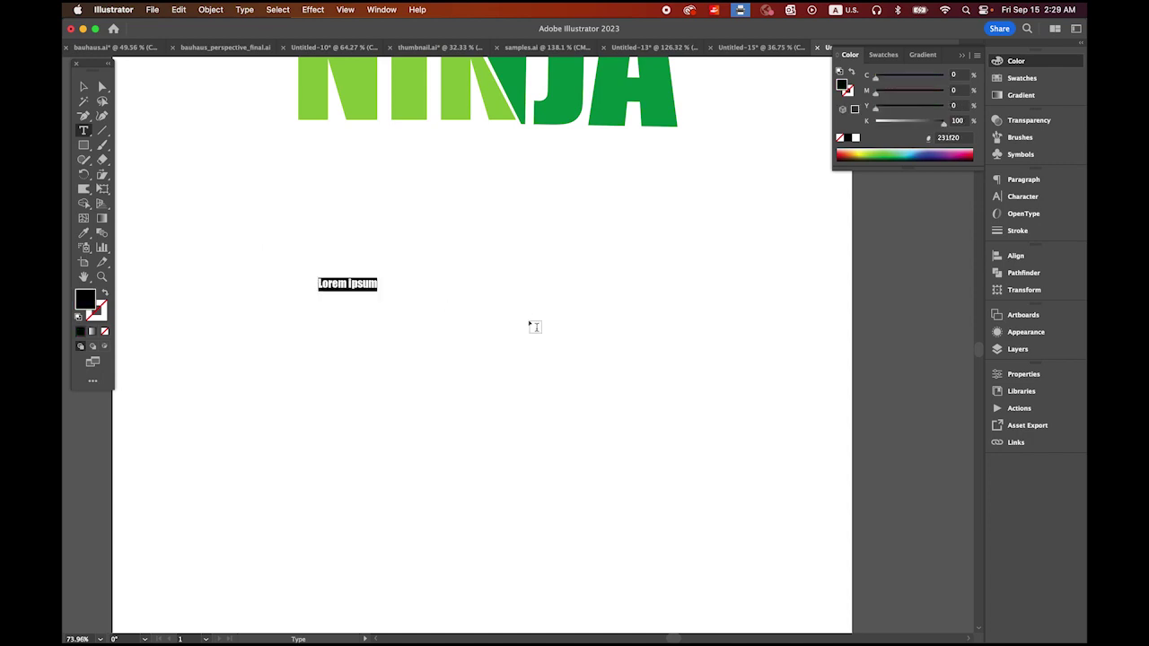
type("WAVE")
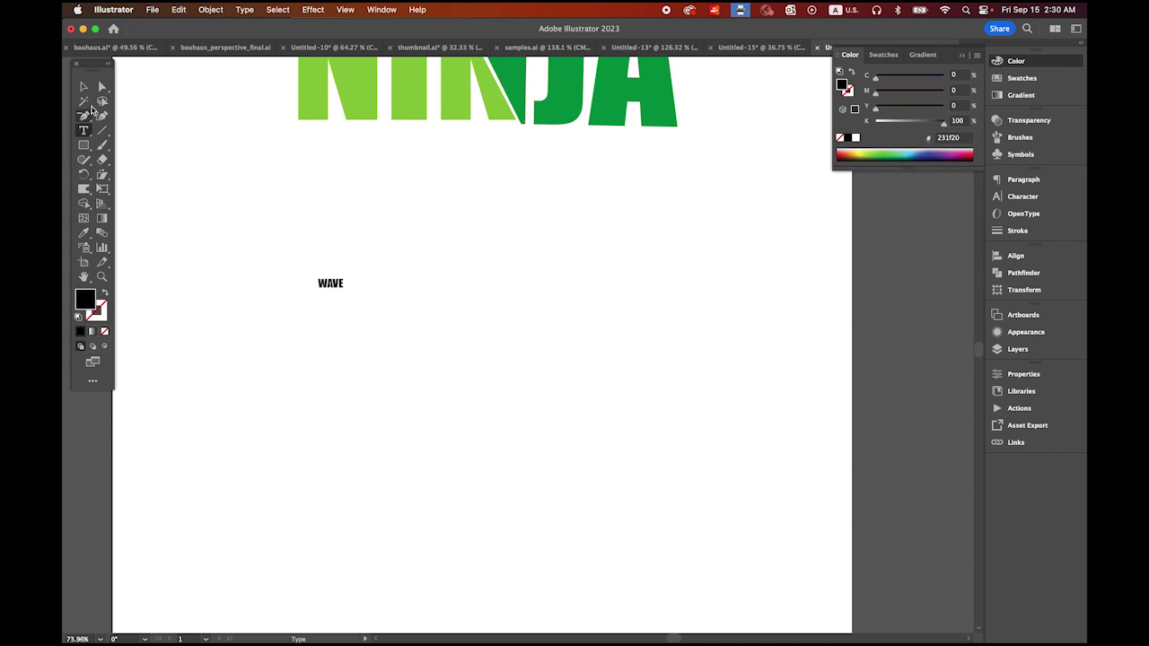
Enlarge WAVE, position it under NINJA, and convert it to outlines
left_click(84, 86)
left_click_drag(346, 293, 667, 471)
left_click_drag(499, 370, 488, 325)
left_click(244, 9)
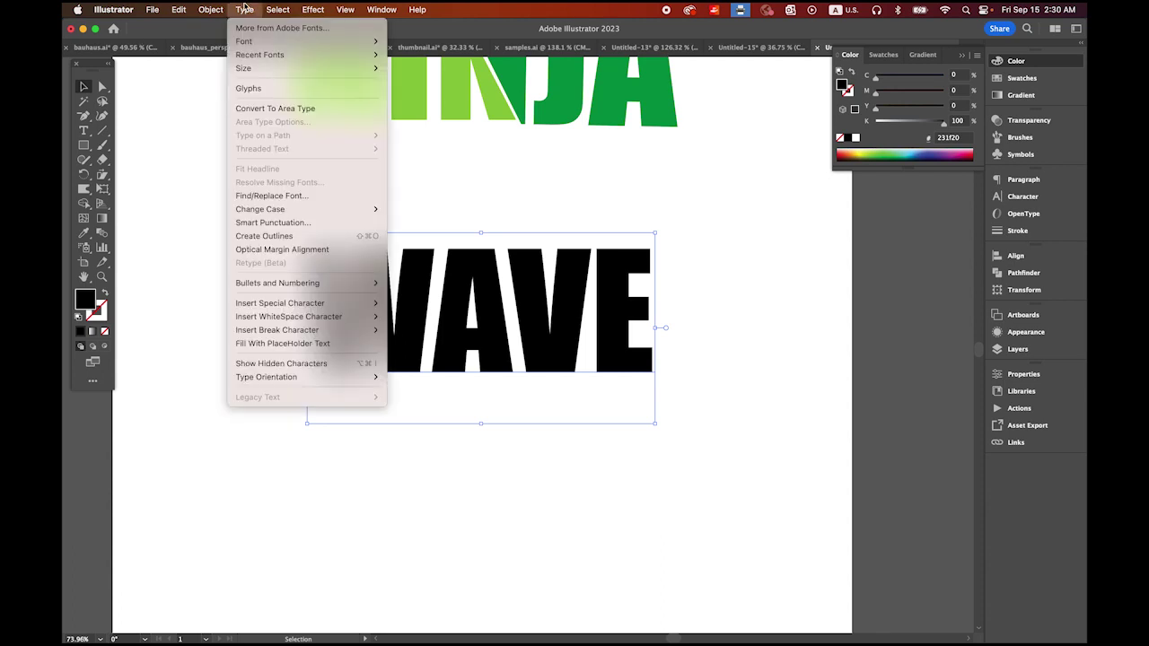
left_click(300, 235)
left_click(195, 248)
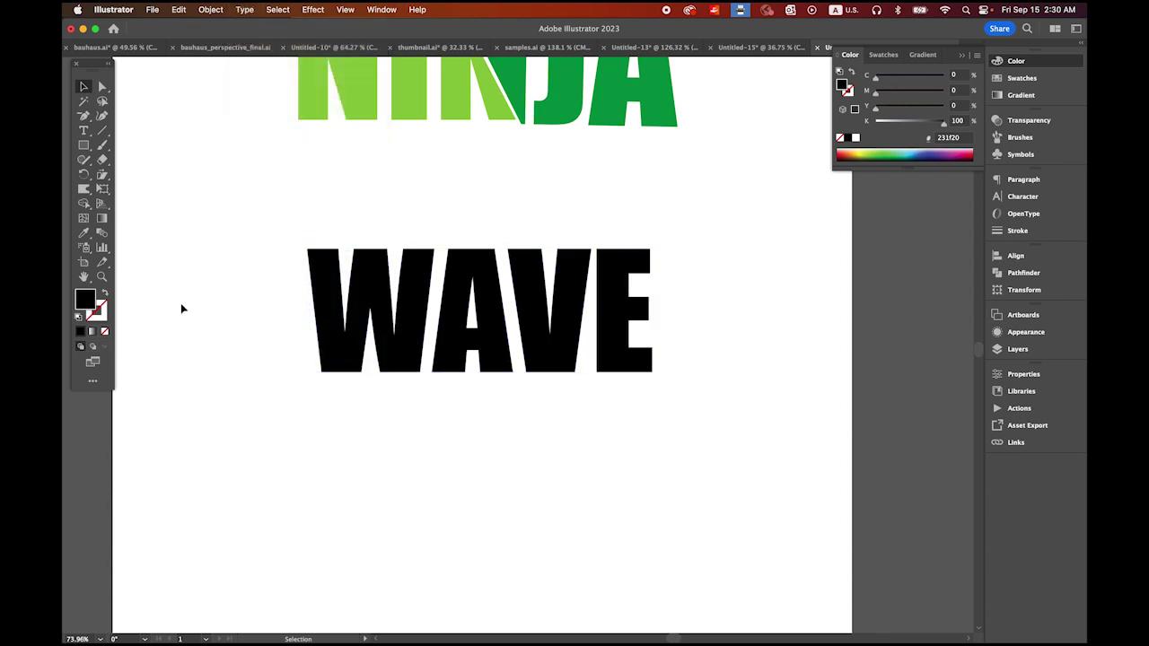
Draw a long thin ellipse below WAVE
left_click(84, 146)
left_click_drag(84, 145, 130, 173)
left_click_drag(298, 400, 663, 414)
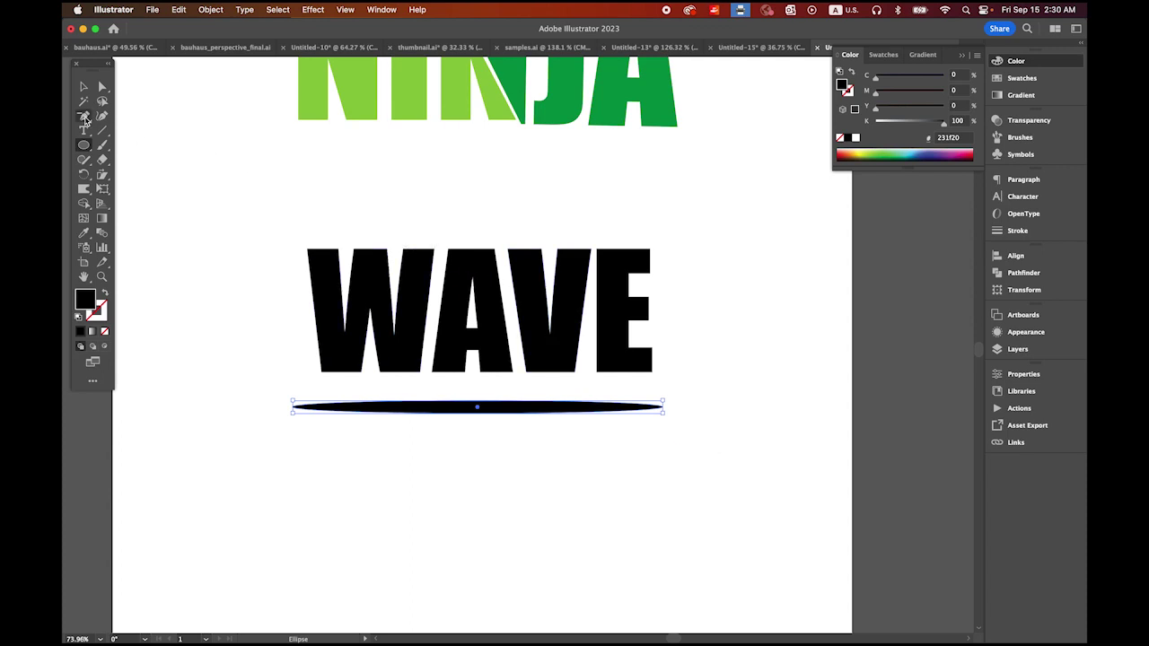
Convert the ellipse's left and right anchors to sharp points
left_click(86, 120)
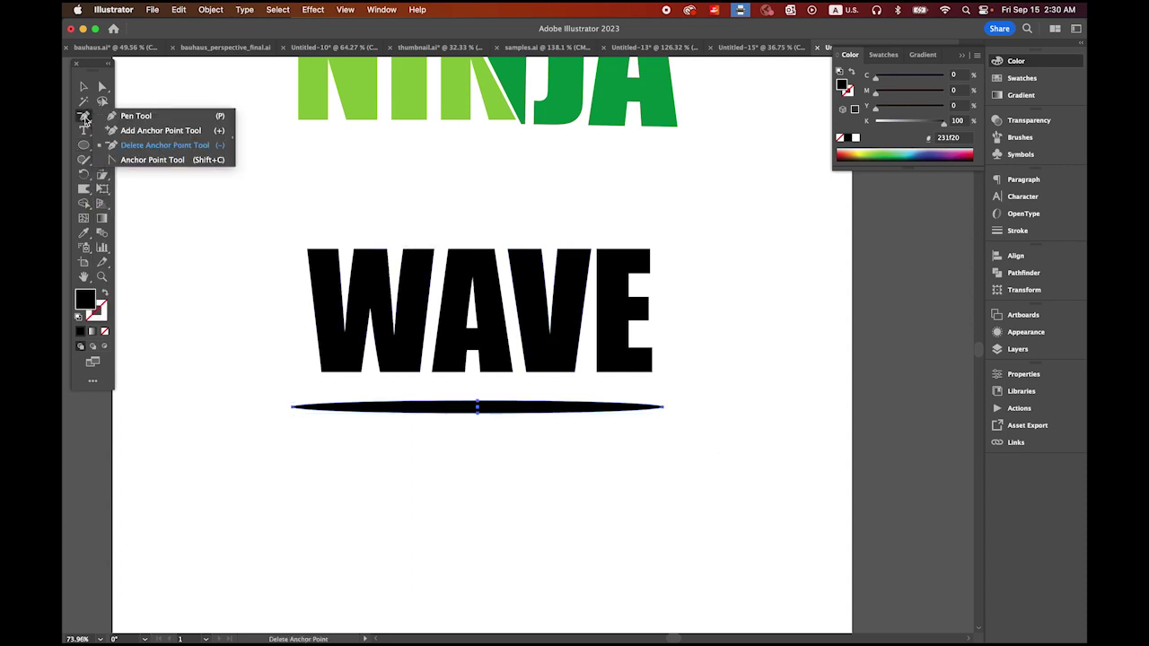
left_click(153, 161)
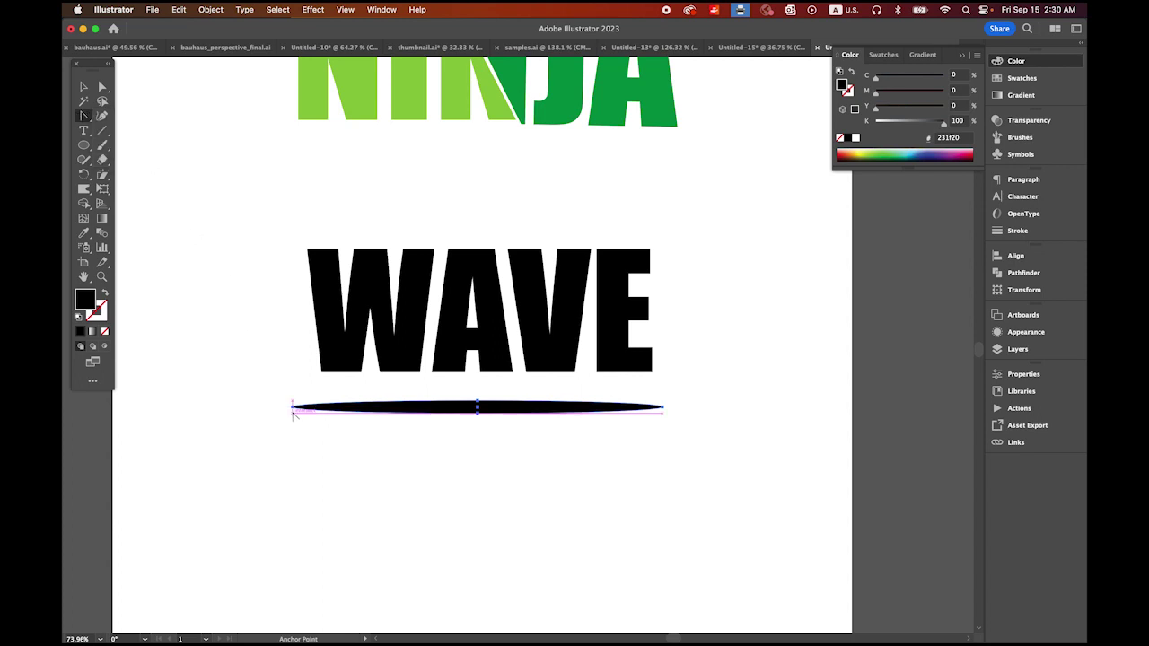
left_click(291, 410)
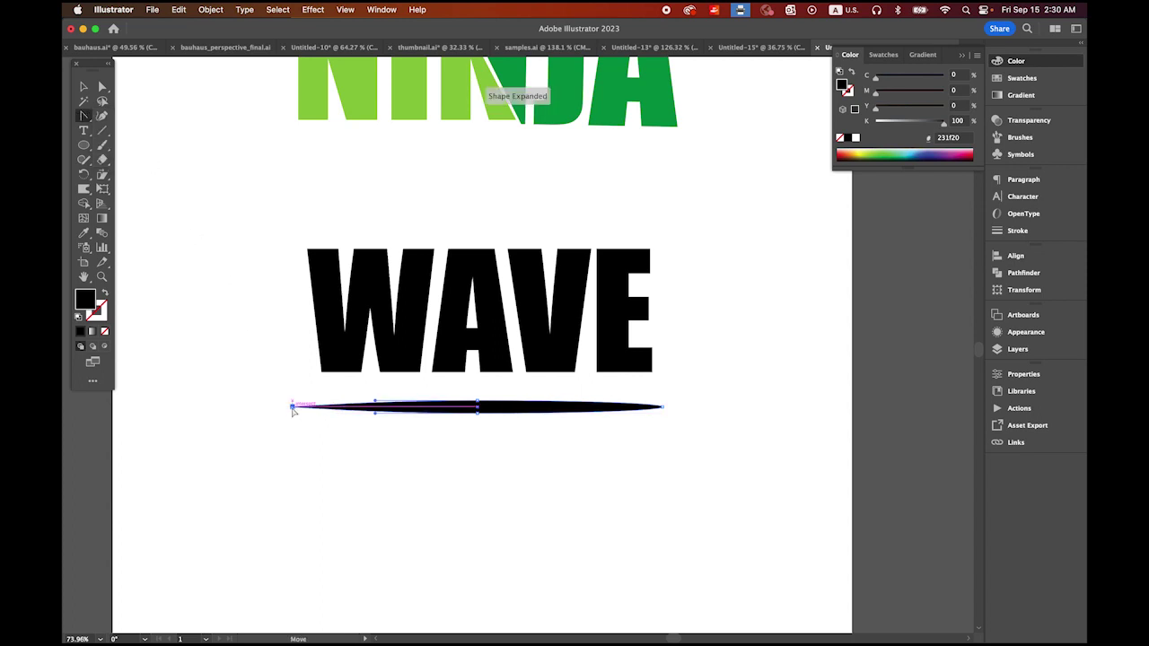
left_click(662, 408)
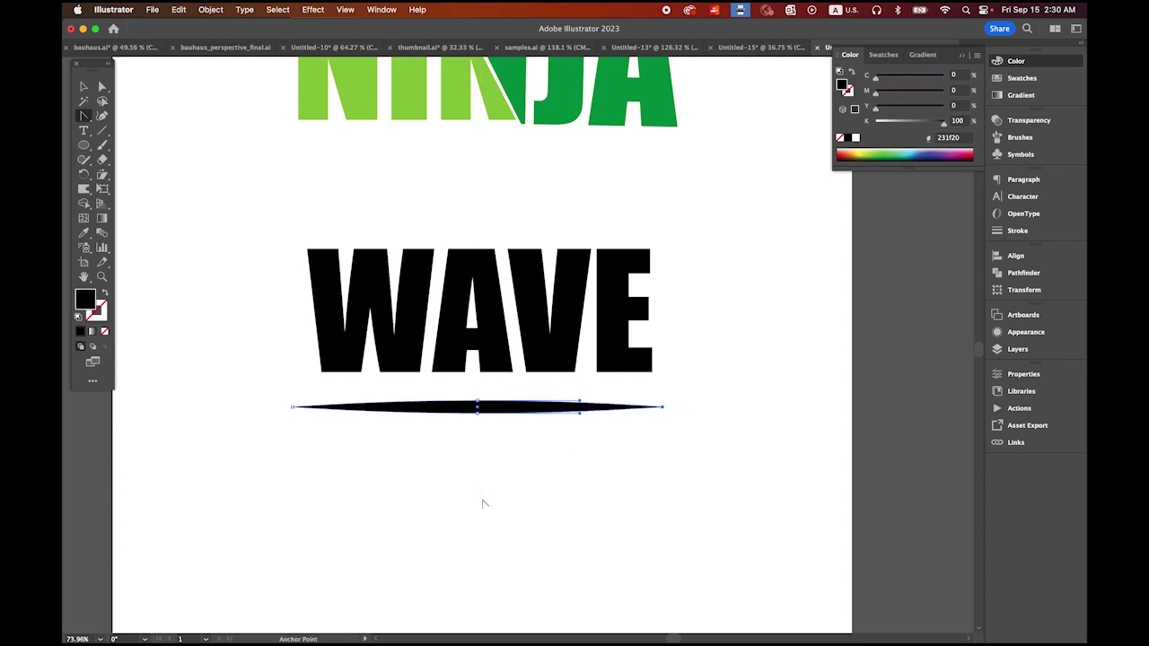
left_click(84, 86)
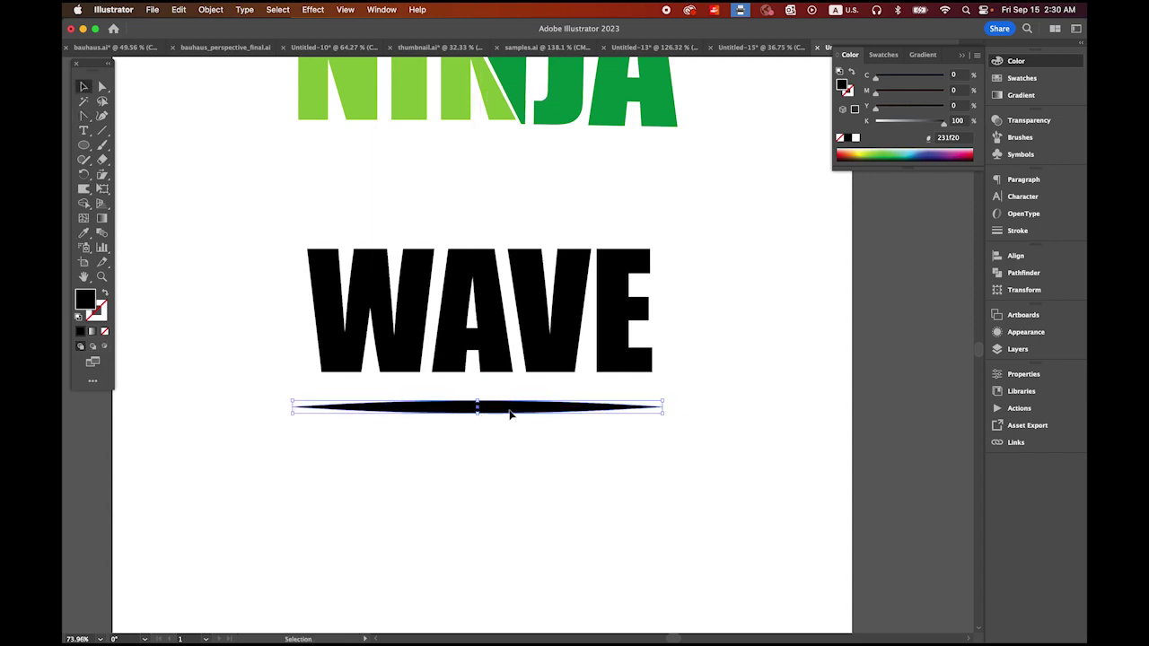
Fill the pointed lens shape with cyan
left_click(1015, 82)
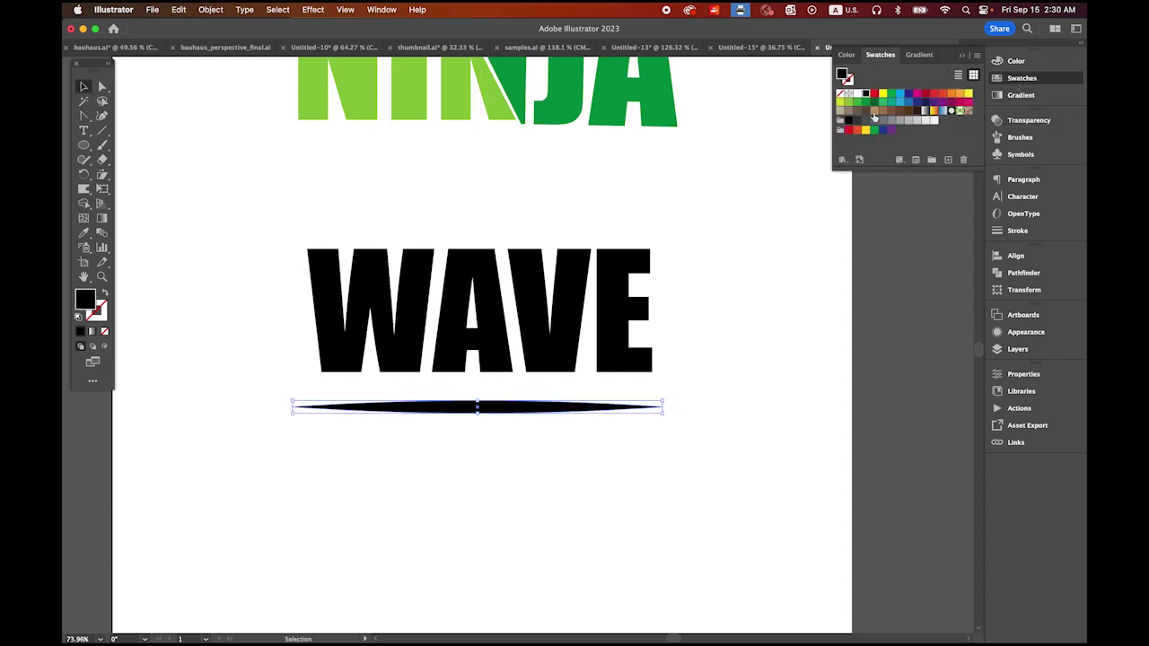
left_click(900, 94)
left_click(764, 378)
left_click(489, 407)
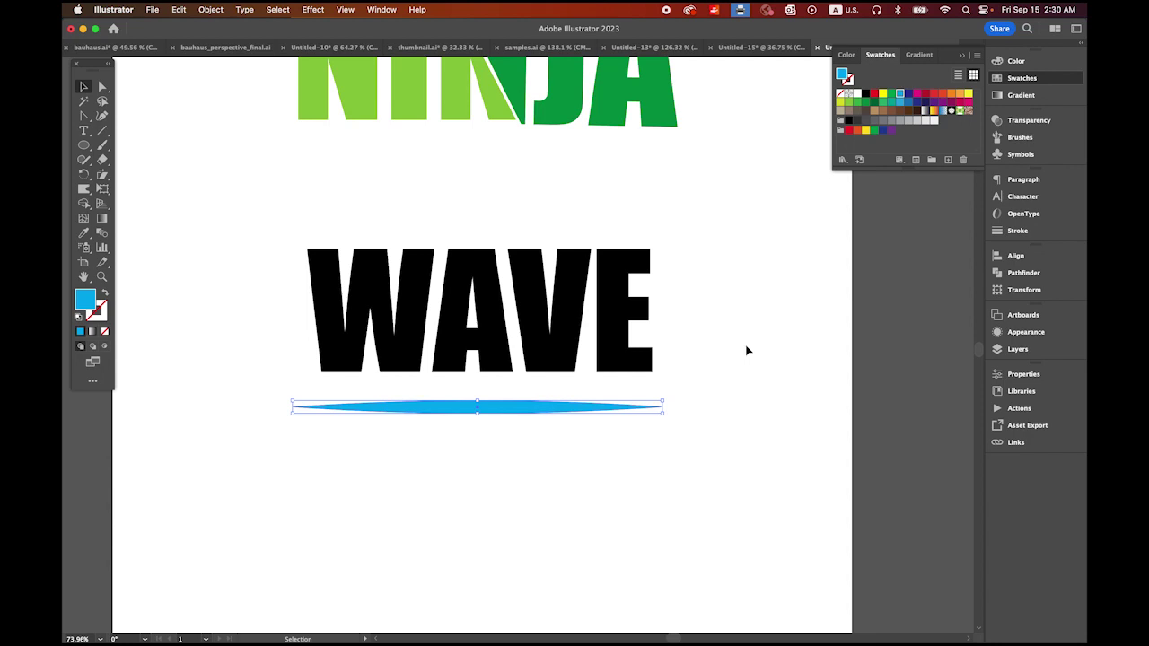
Drag the cyan shape into the Brushes panel and save it as an Art Brush
left_click(394, 9)
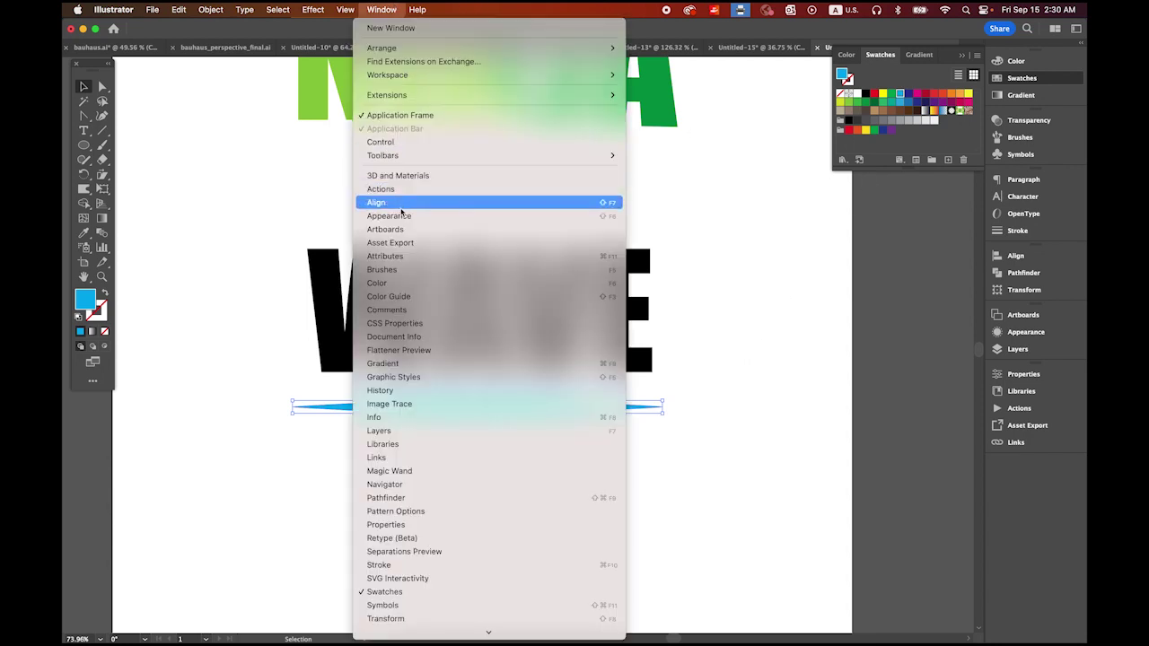
left_click(426, 269)
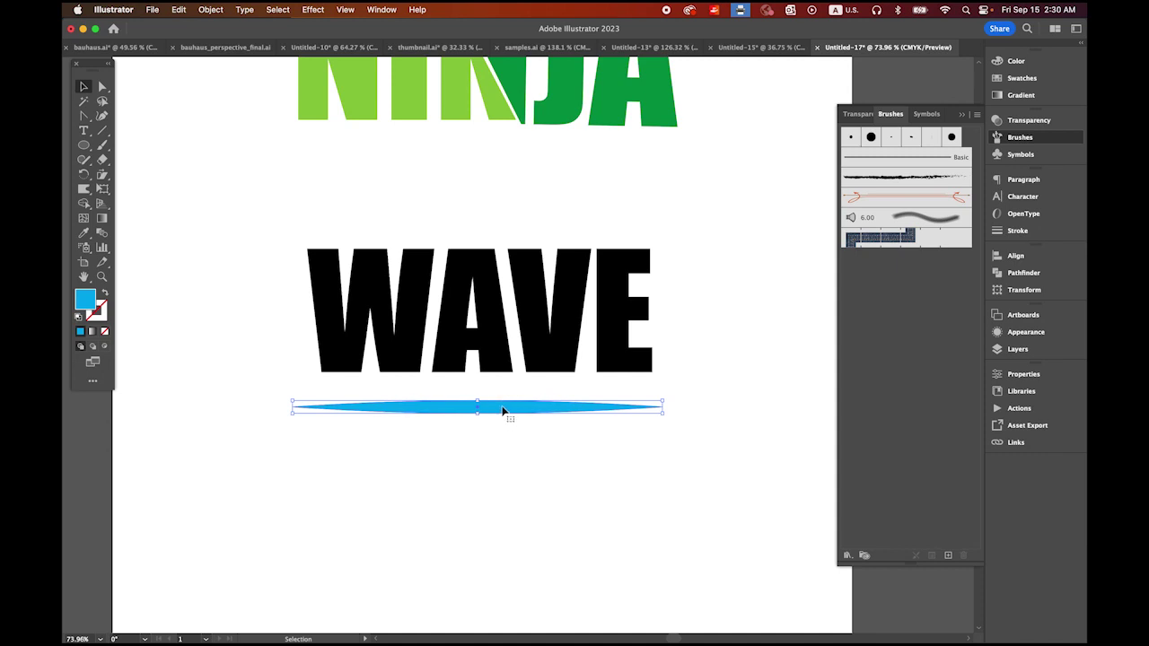
mouse_move(503, 410)
left_mouse_down()
mouse_move(654, 359)
mouse_move(915, 333)
left_mouse_up()
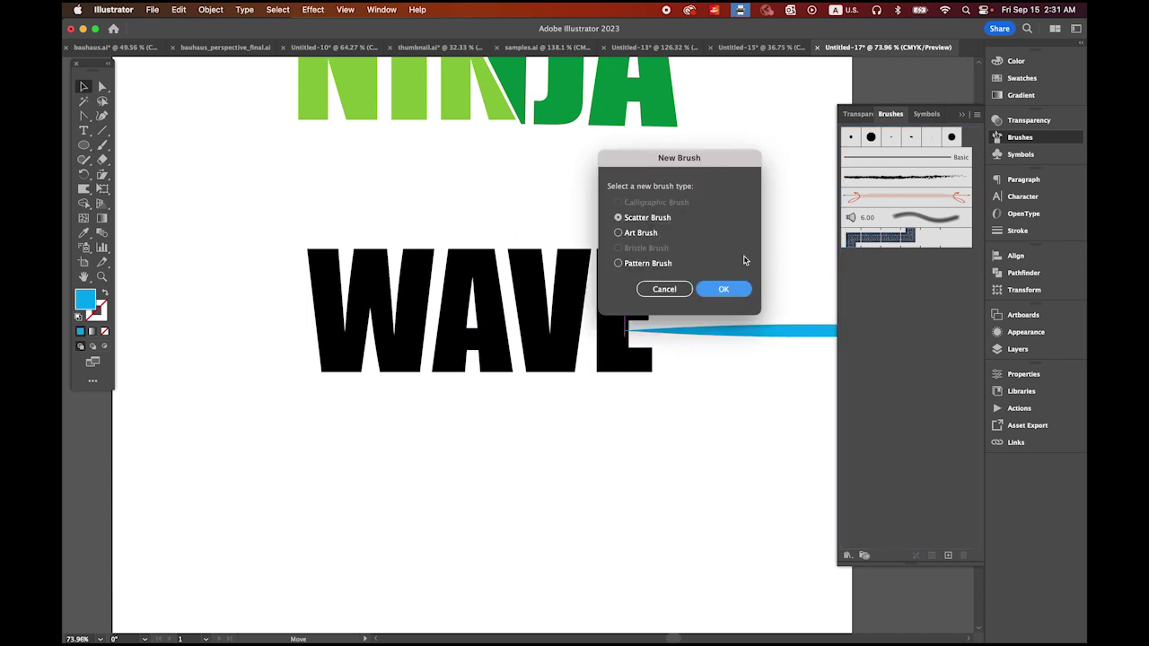
left_click(619, 234)
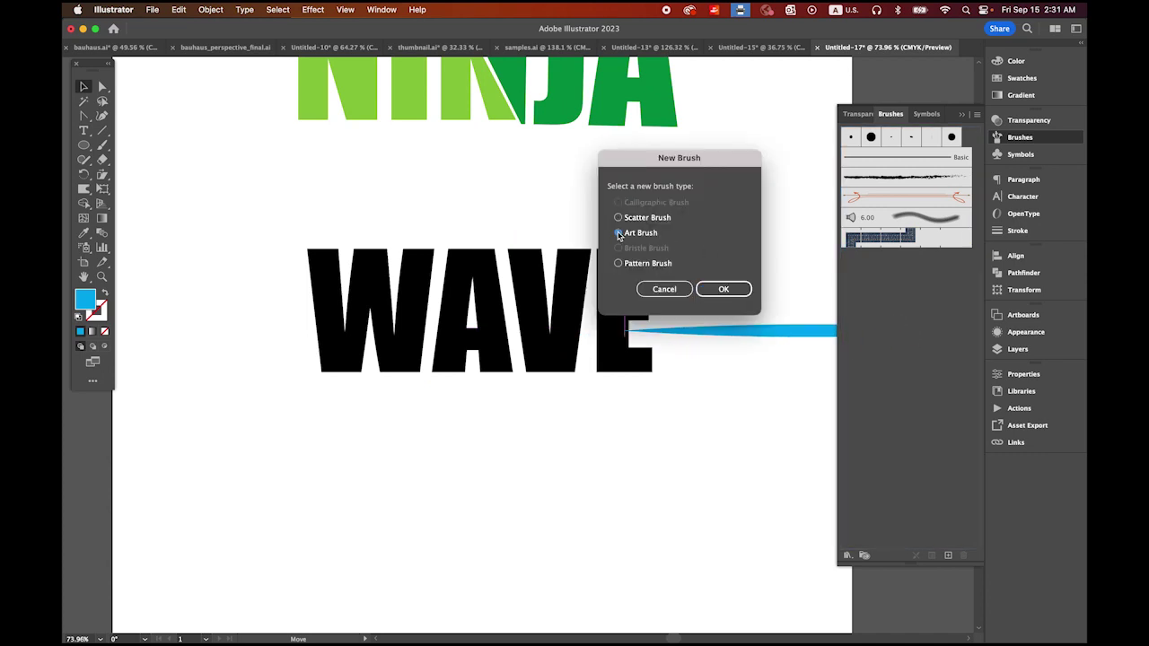
left_click(724, 288)
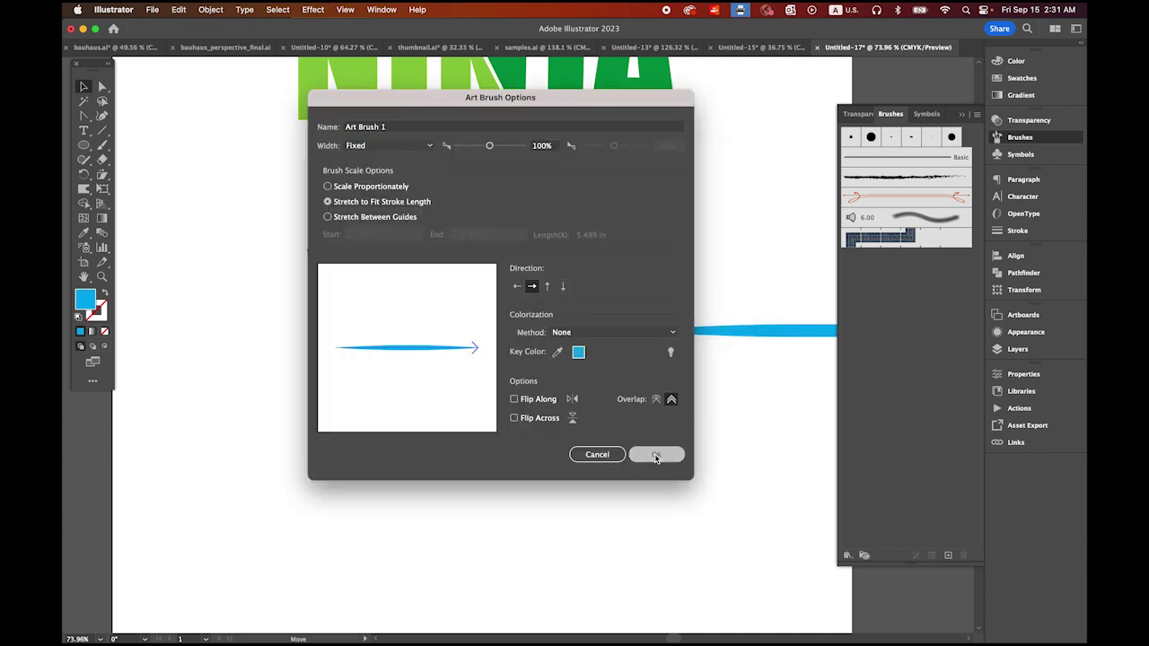
left_click(659, 453)
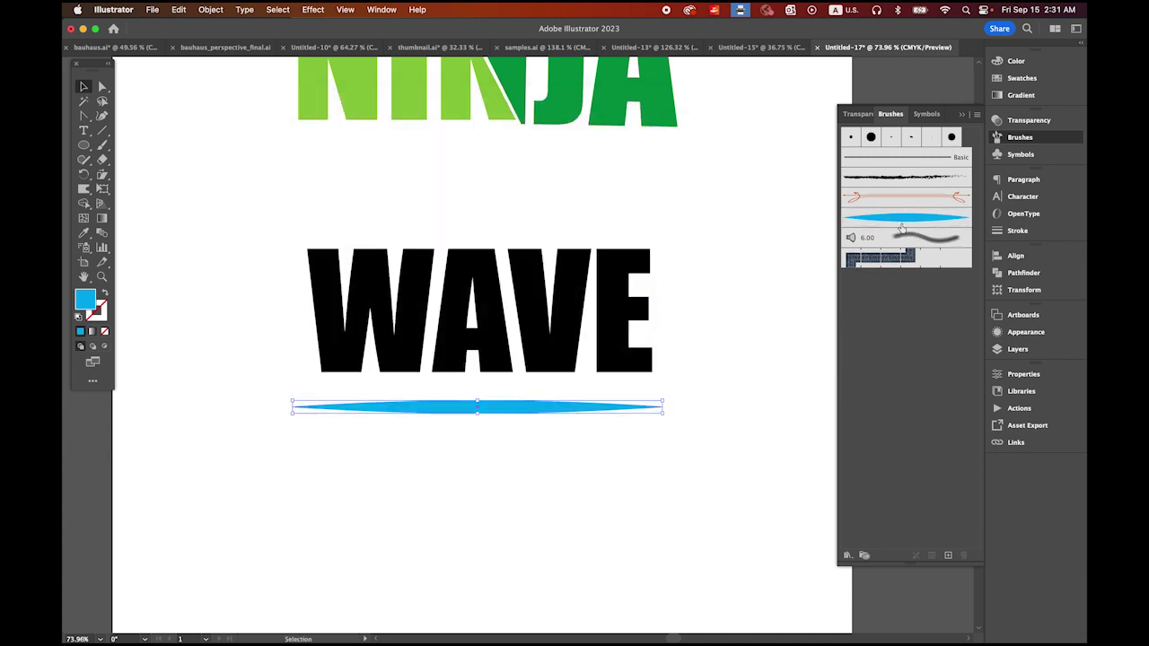
Delete the cyan shape and draw an unfilled horizontal line beneath WAVE
left_click(691, 447)
left_click(546, 410)
key("Delete")
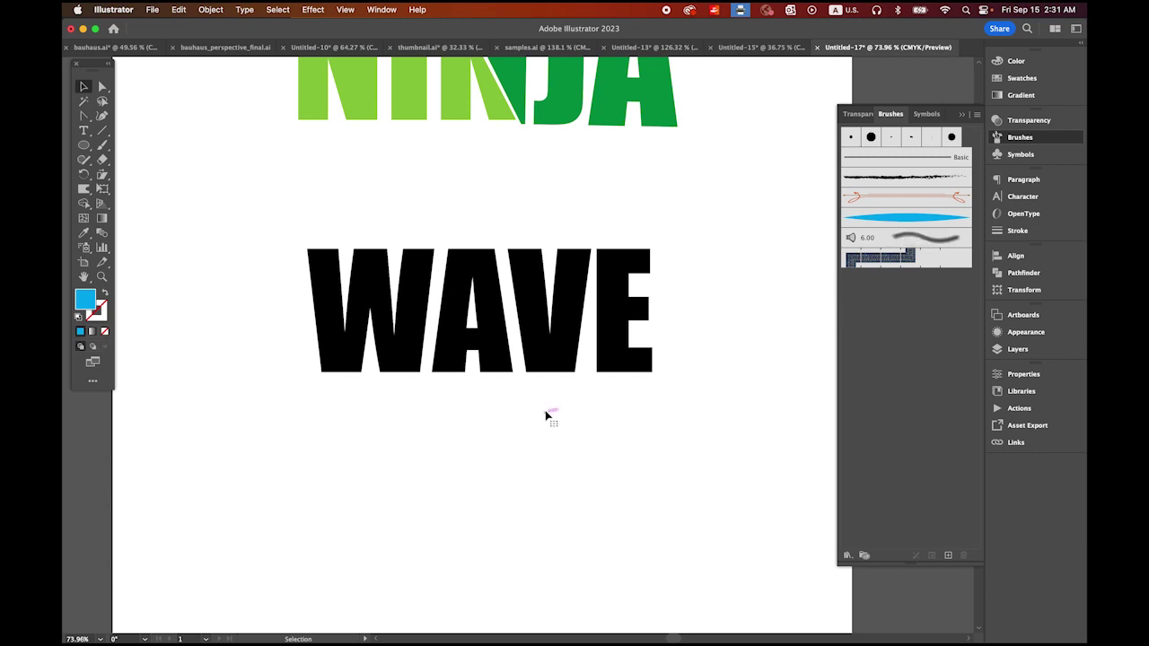
left_click(103, 131)
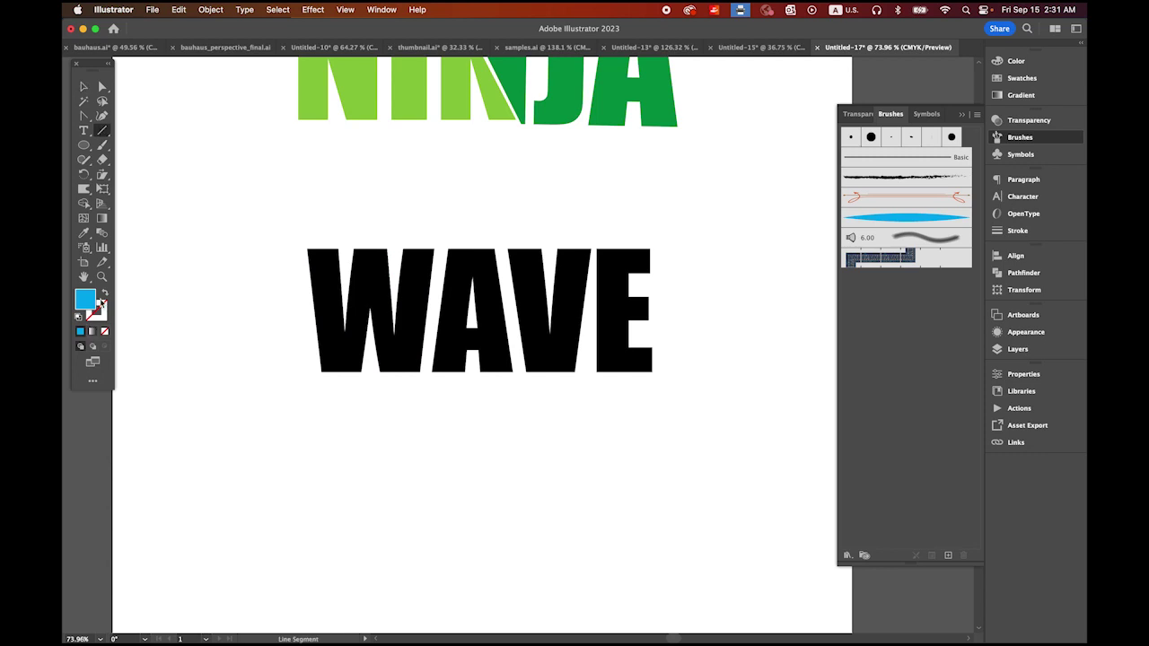
left_click(78, 316)
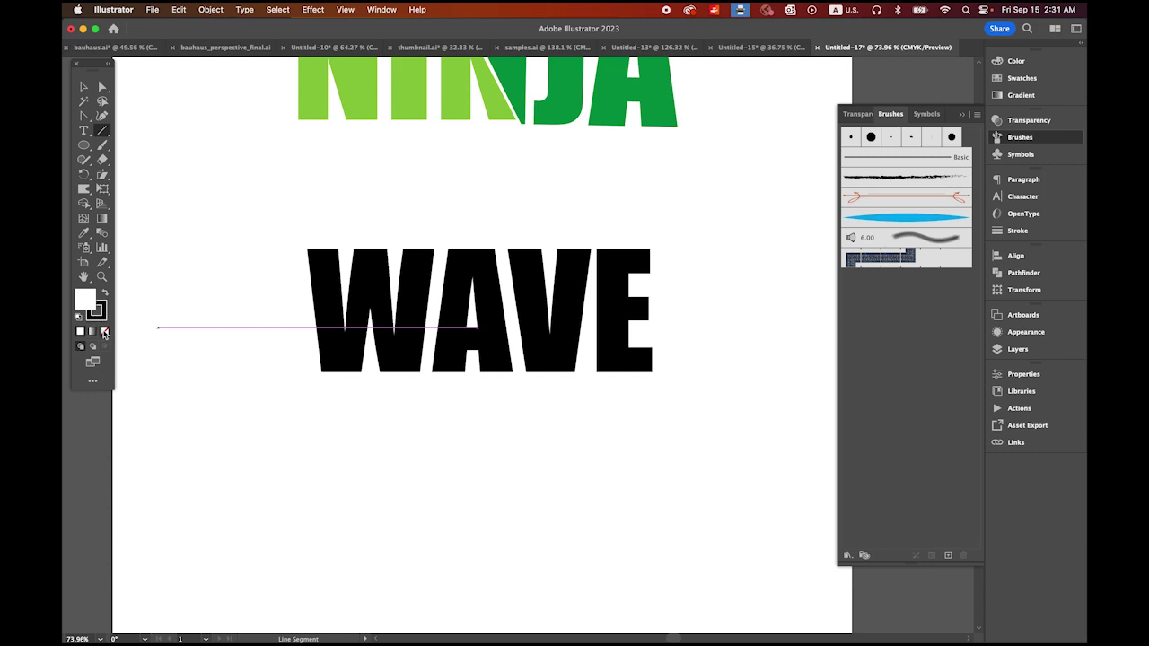
left_click(105, 332)
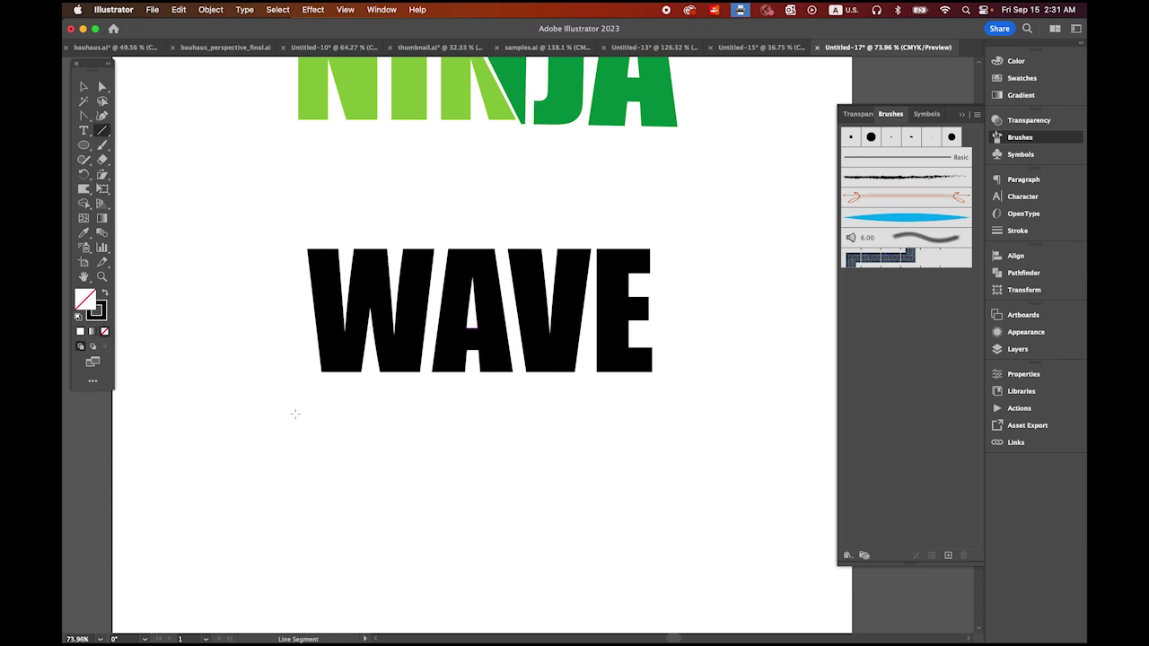
left_click_drag(296, 414, 661, 443)
Add a middle anchor to the line and bend it into an S-shaped curve
left_click(82, 117)
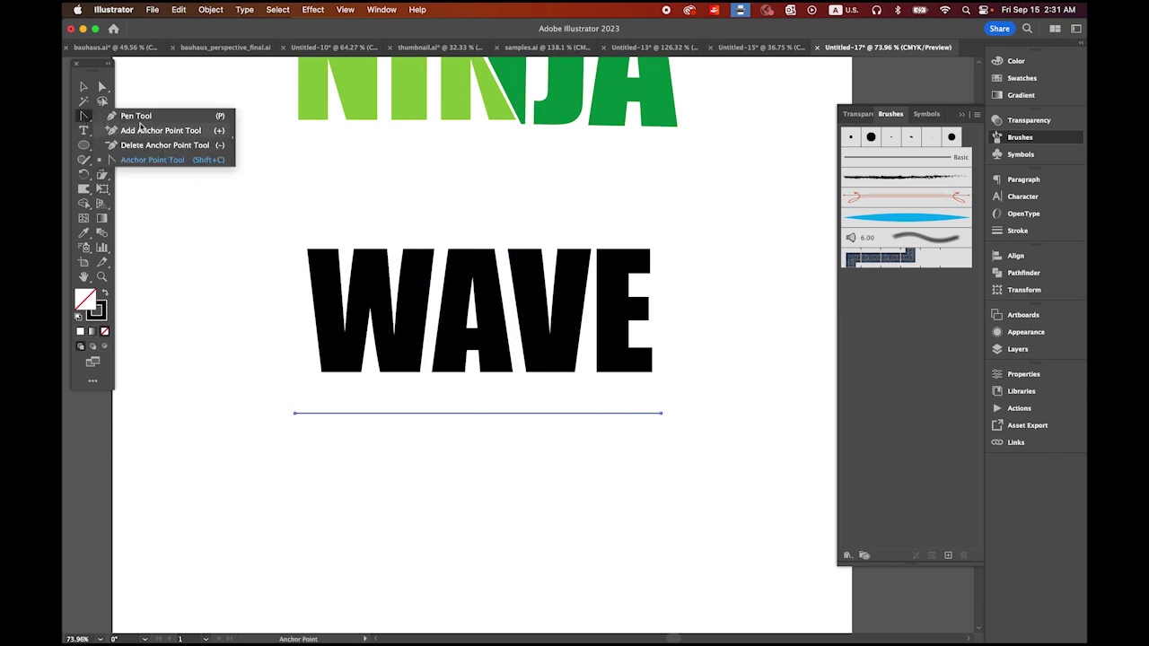
left_click(149, 131)
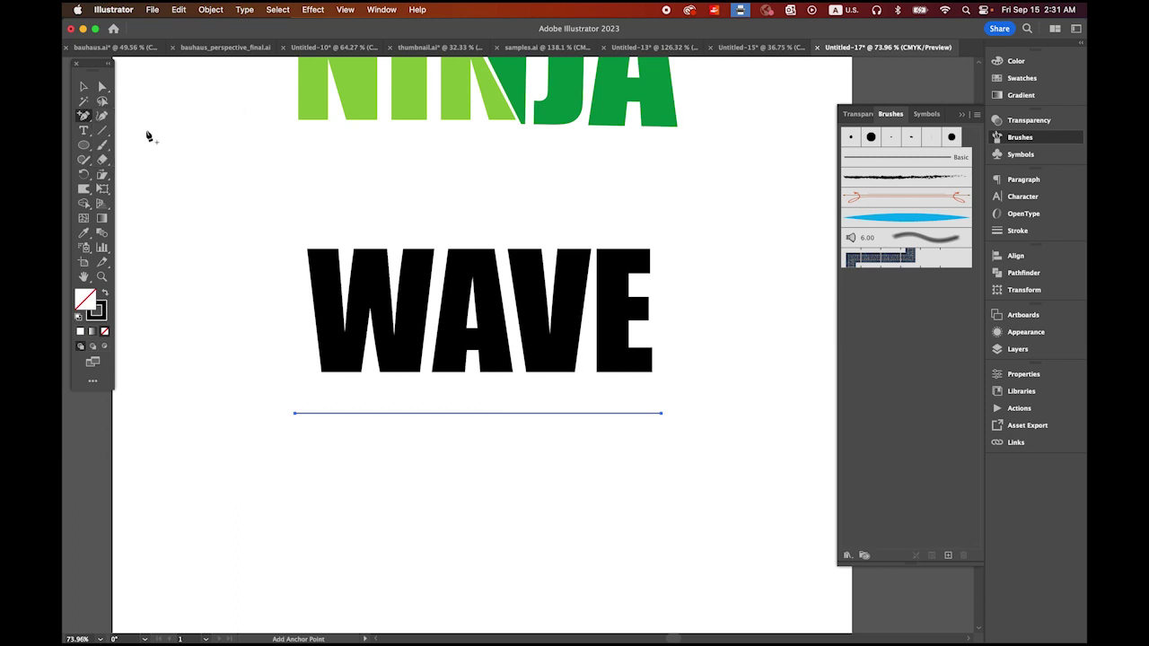
left_click(486, 414)
left_click(82, 117)
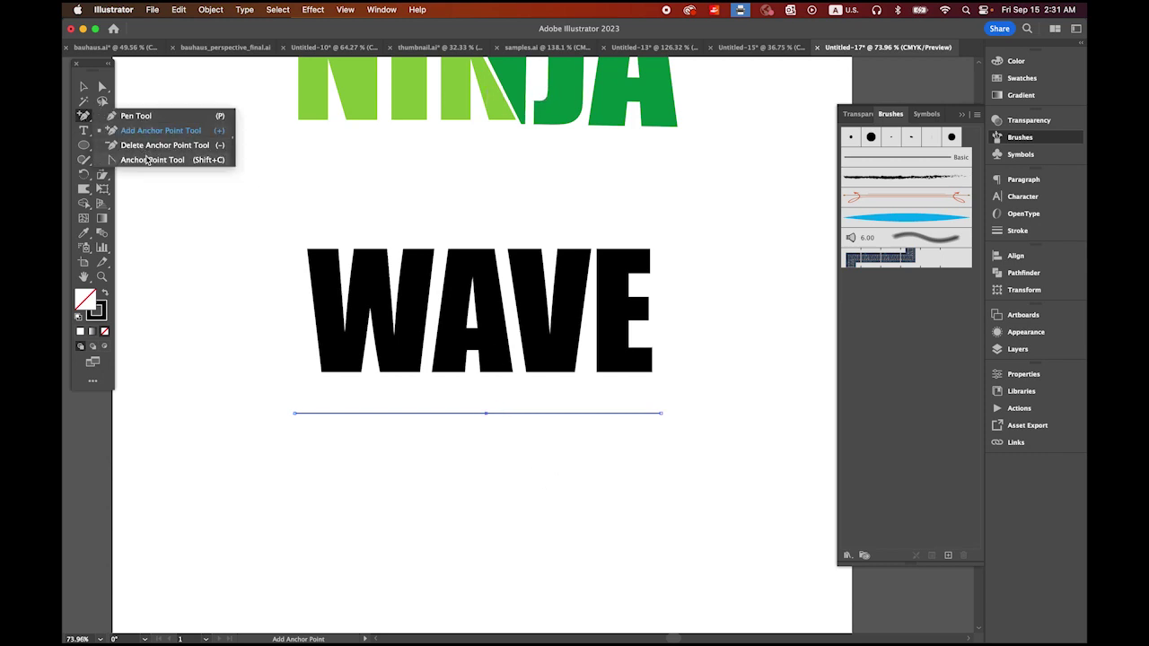
left_click(153, 160)
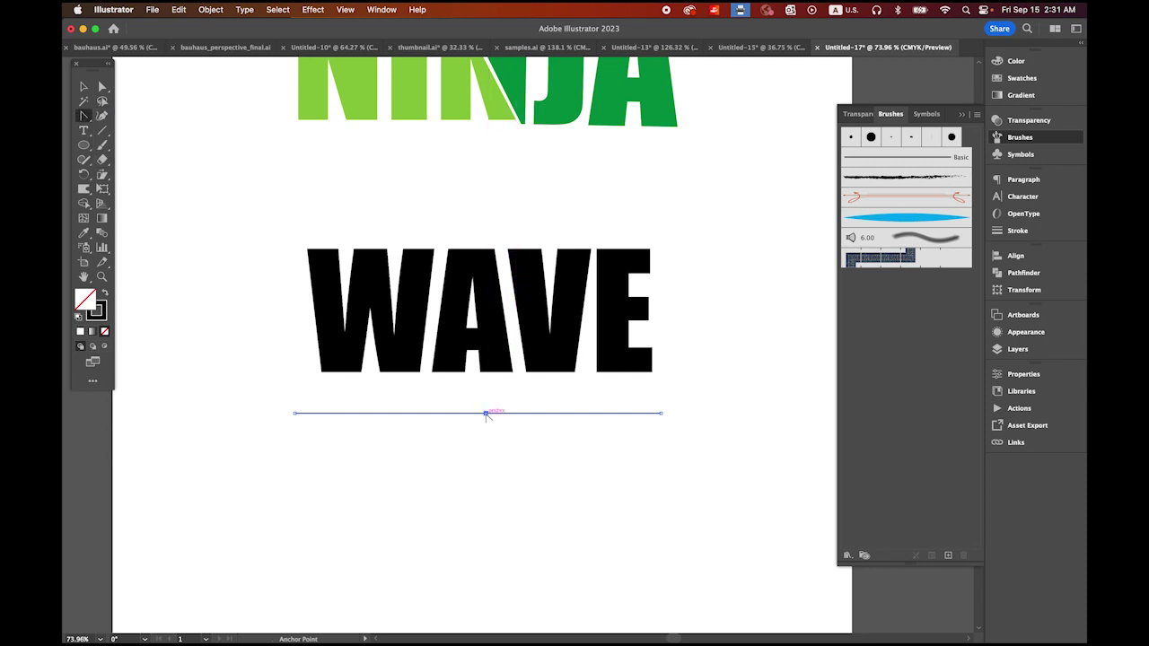
mouse_move(485, 414)
left_mouse_down()
mouse_move(569, 455)
mouse_move(581, 447)
left_mouse_up()
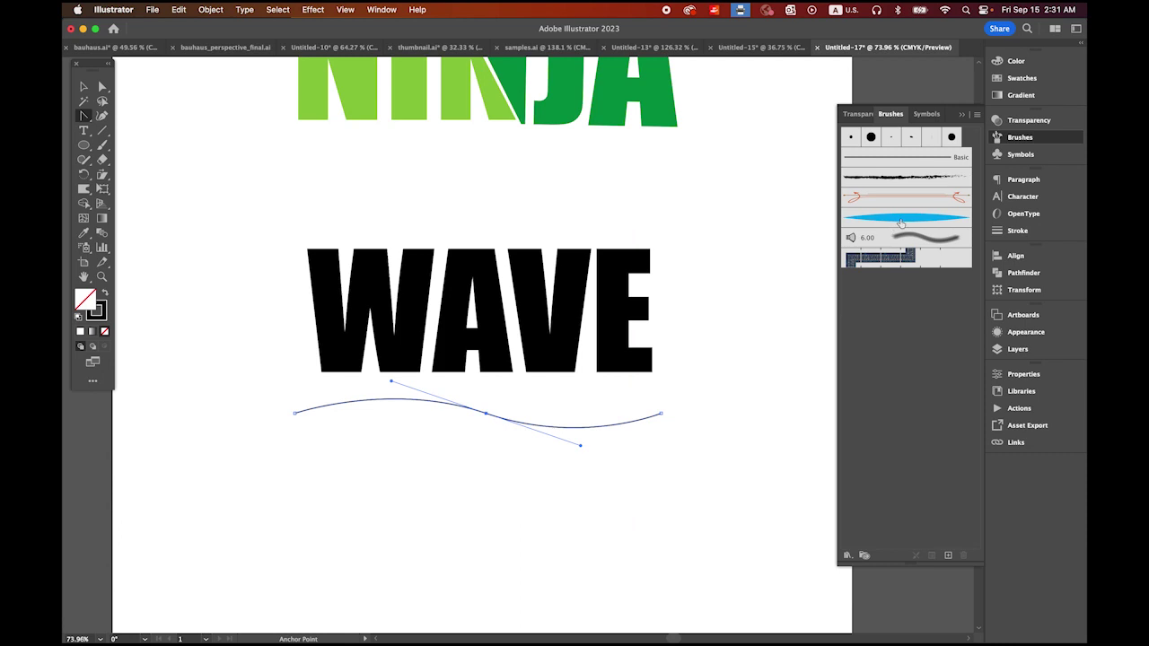
Apply the blue tapered art brush to the curve with a 2 pt stroke weight
left_click(900, 223)
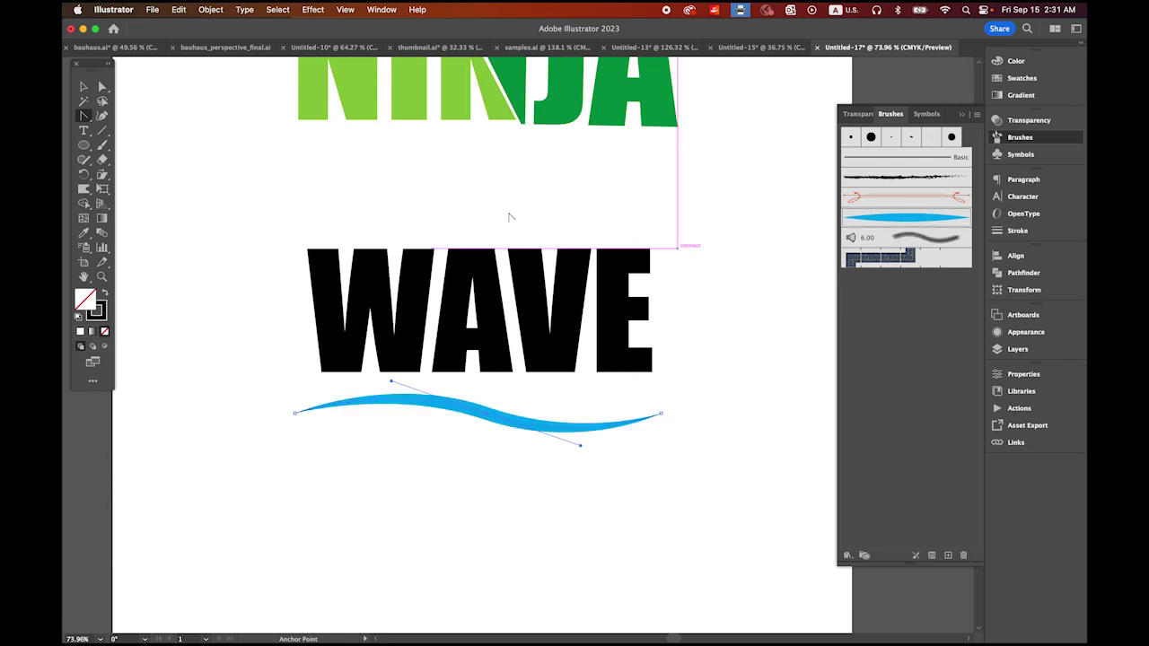
left_click(84, 86)
left_click(363, 454)
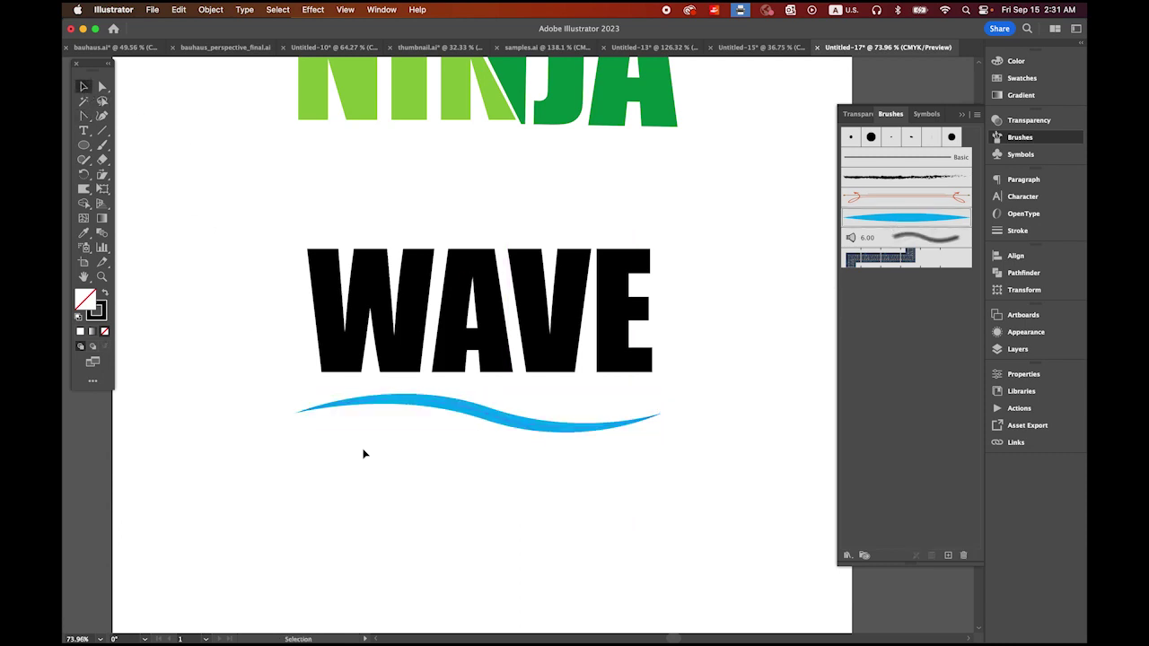
left_click(512, 424)
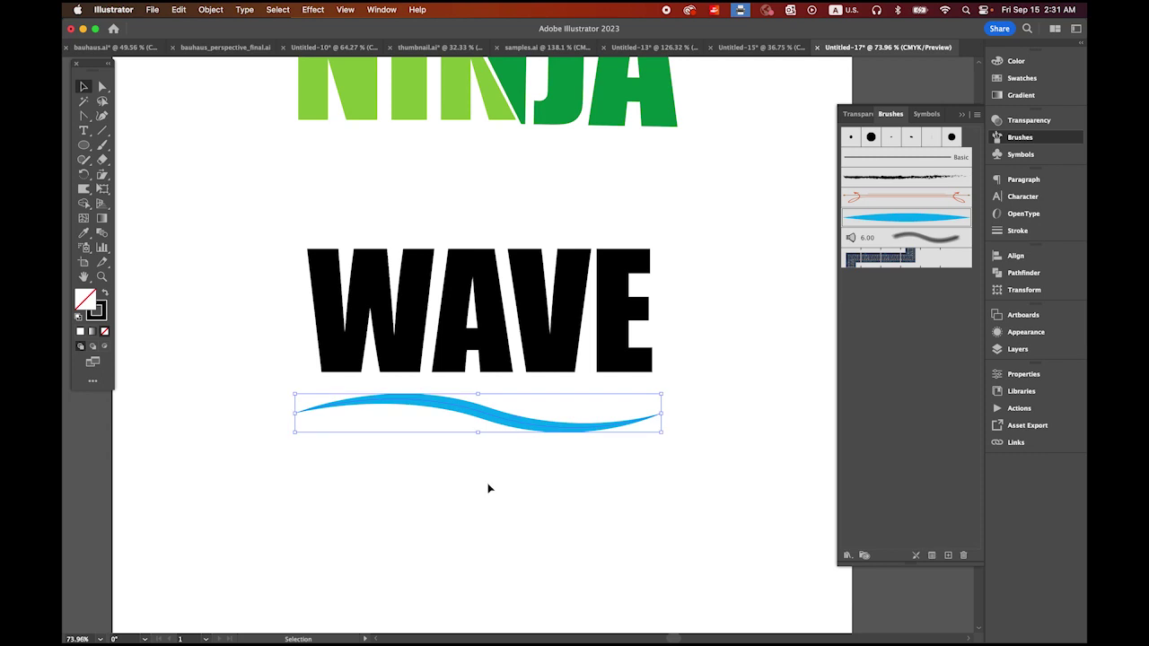
left_click(1010, 232)
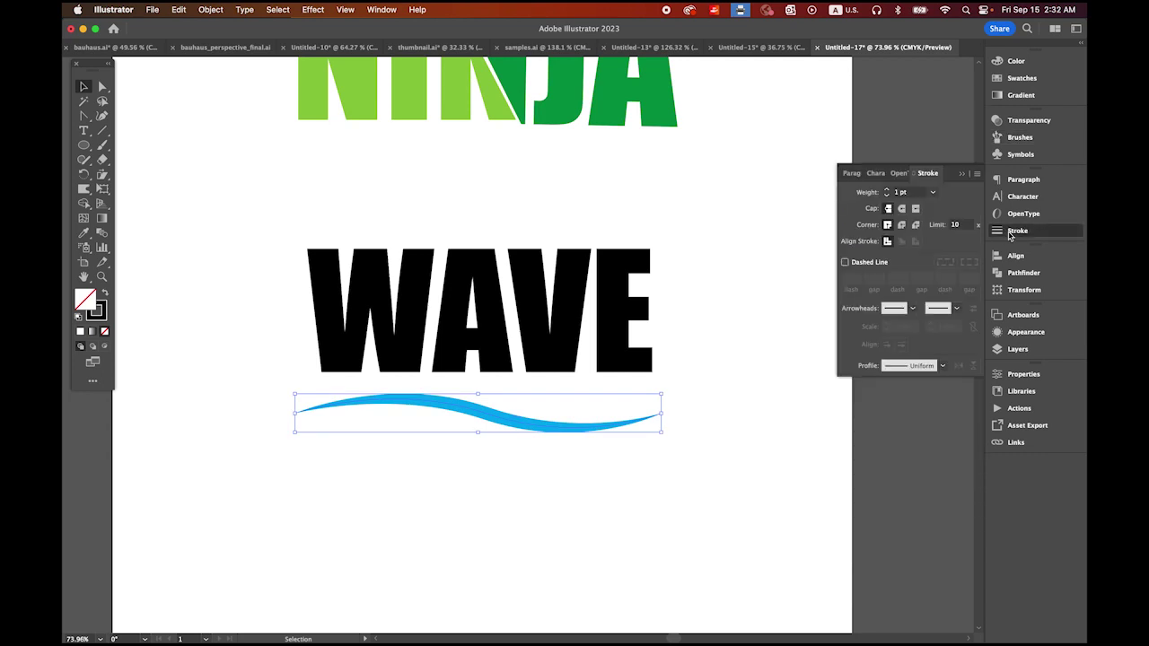
left_click(886, 190)
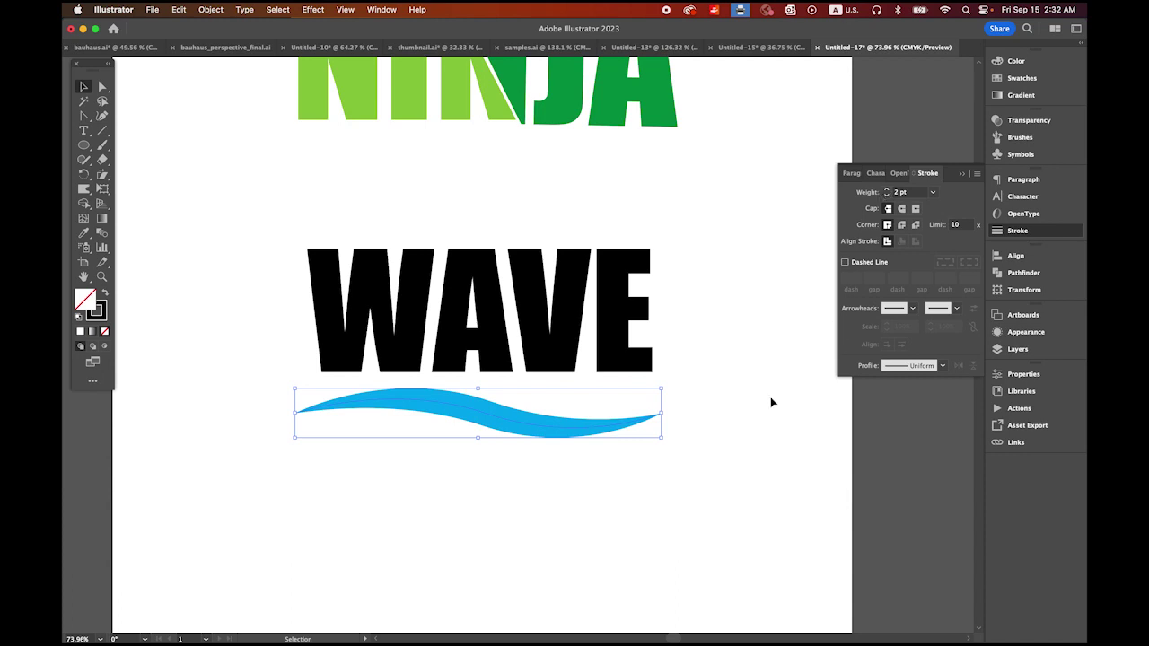
Move the wave across the middle of WAVE and narrow it to the word's width
left_click_drag(531, 424, 531, 314)
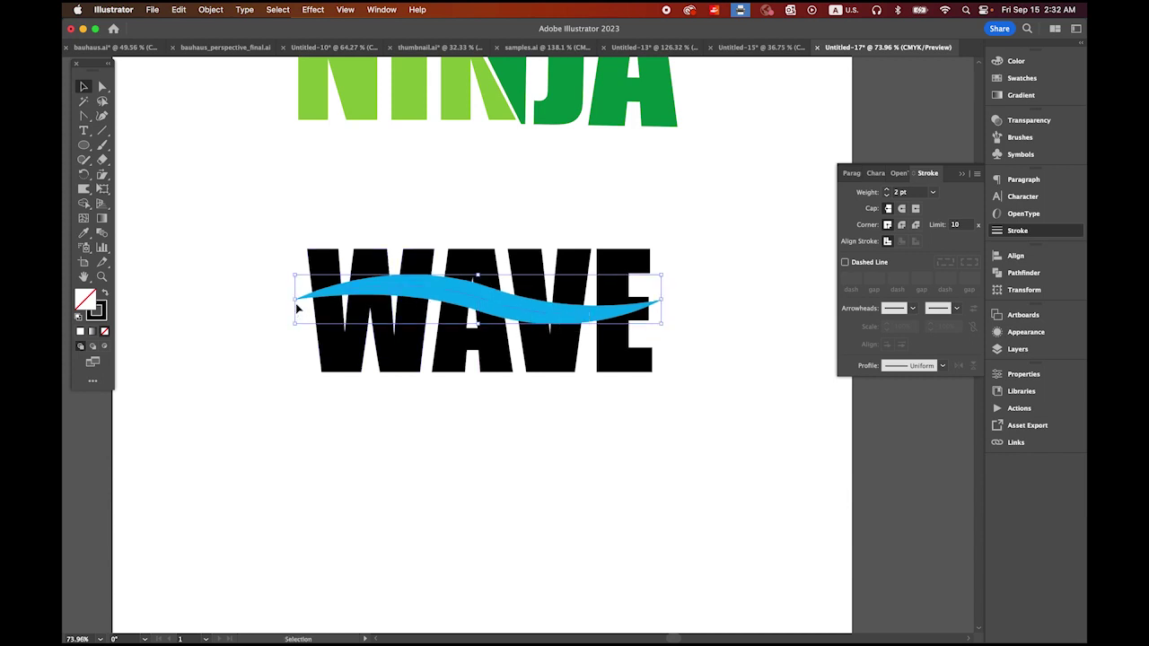
left_click_drag(297, 302, 310, 298)
left_click_drag(668, 304, 654, 307)
left_click(723, 504)
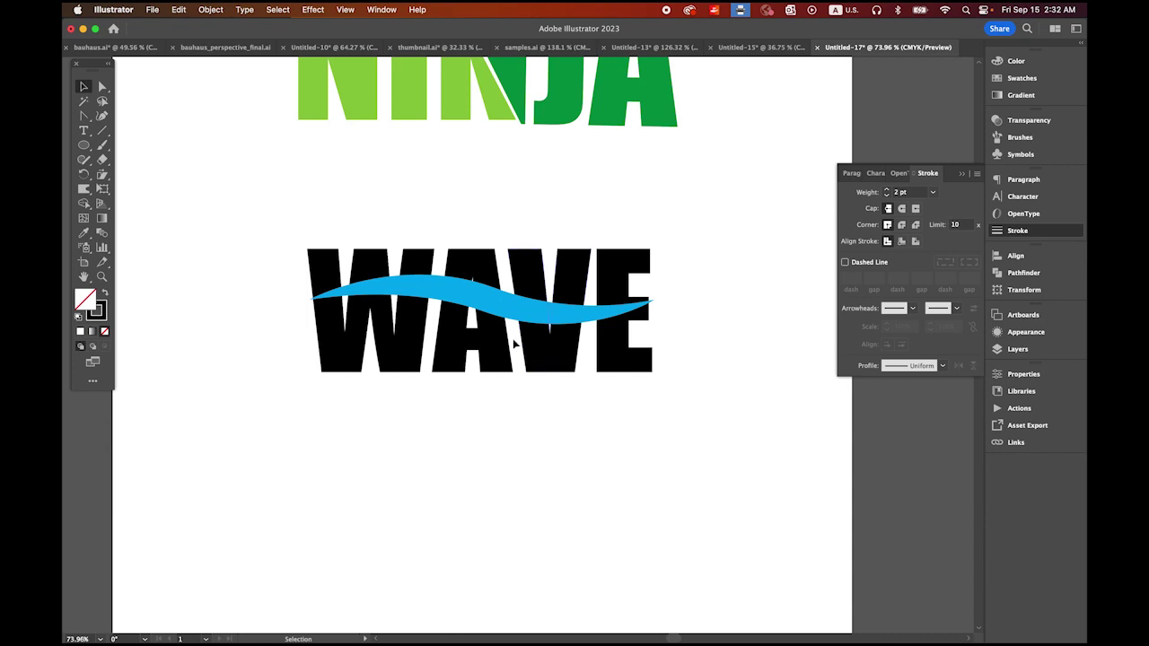
Expand the appearance of the blue brushed wave into a filled shape
left_click(525, 309)
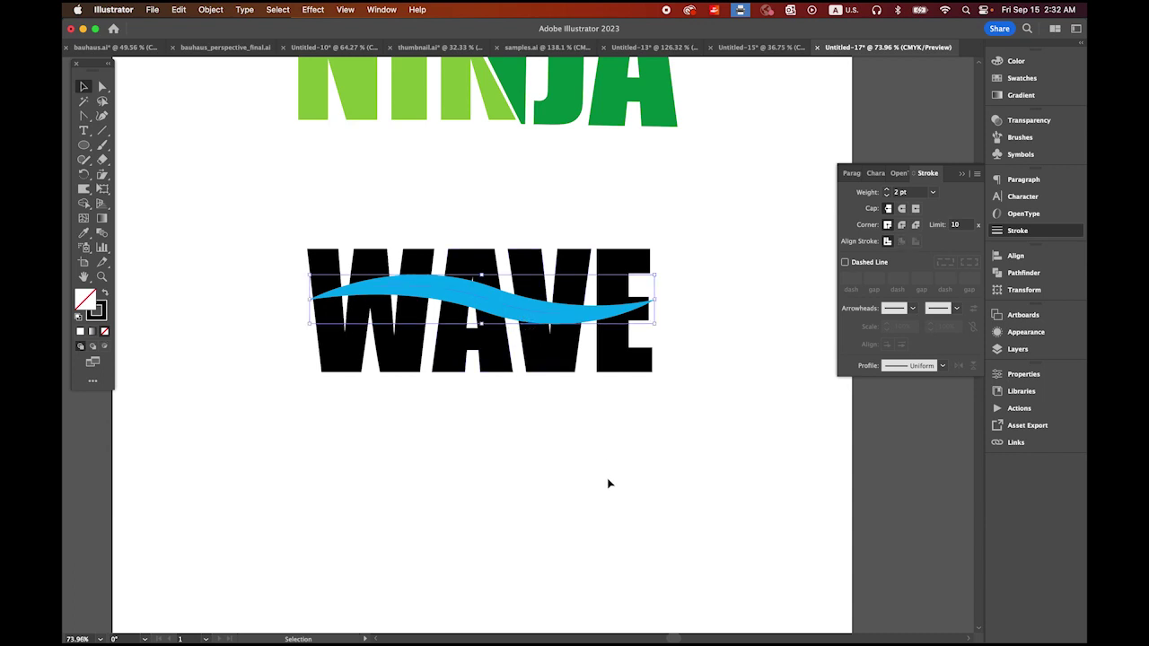
left_click(218, 9)
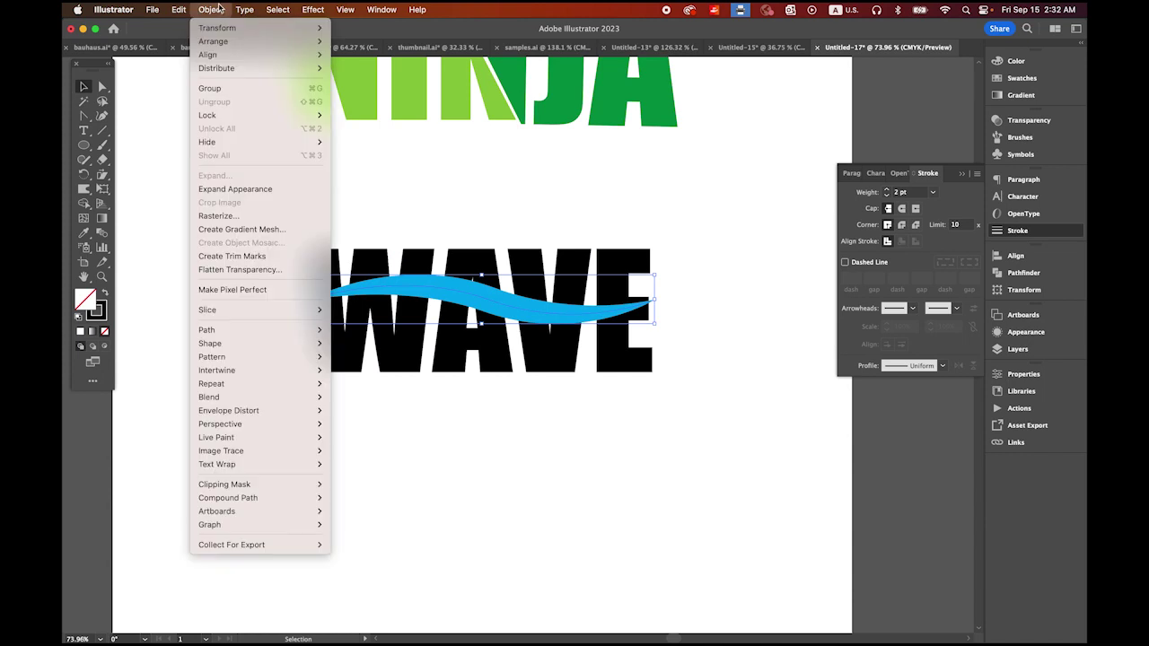
left_click(241, 188)
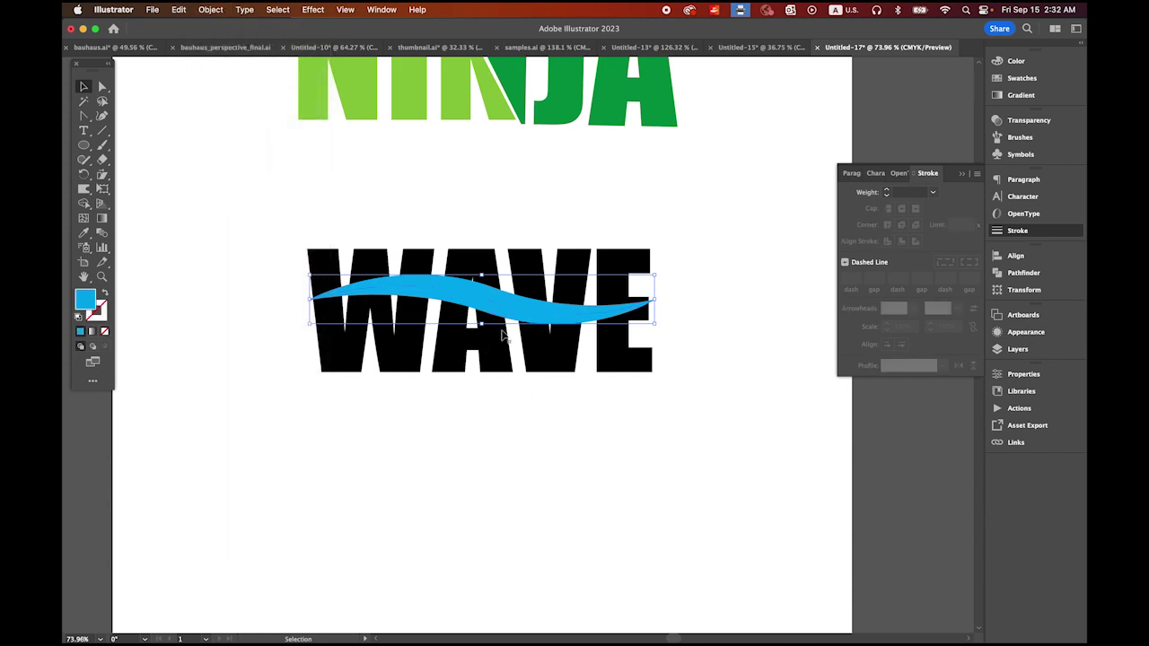
left_click(548, 458)
Make the WAVE letters one black compound path, then select them with the wave and open Pathfinder
left_click_drag(266, 215, 667, 266)
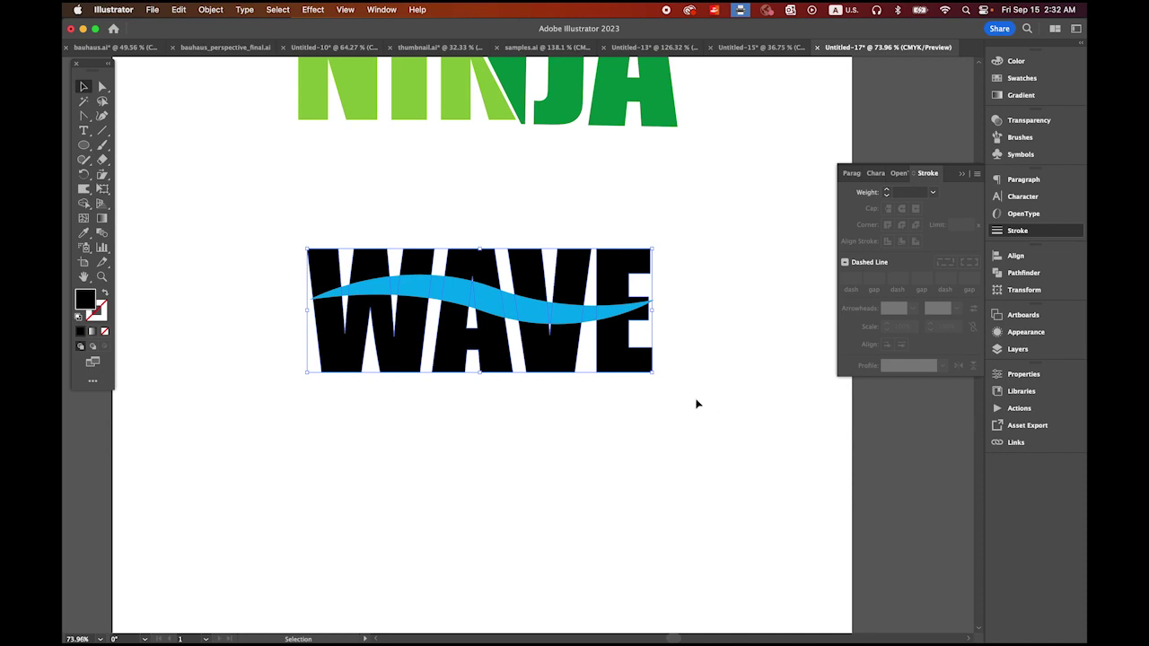
left_click(209, 9)
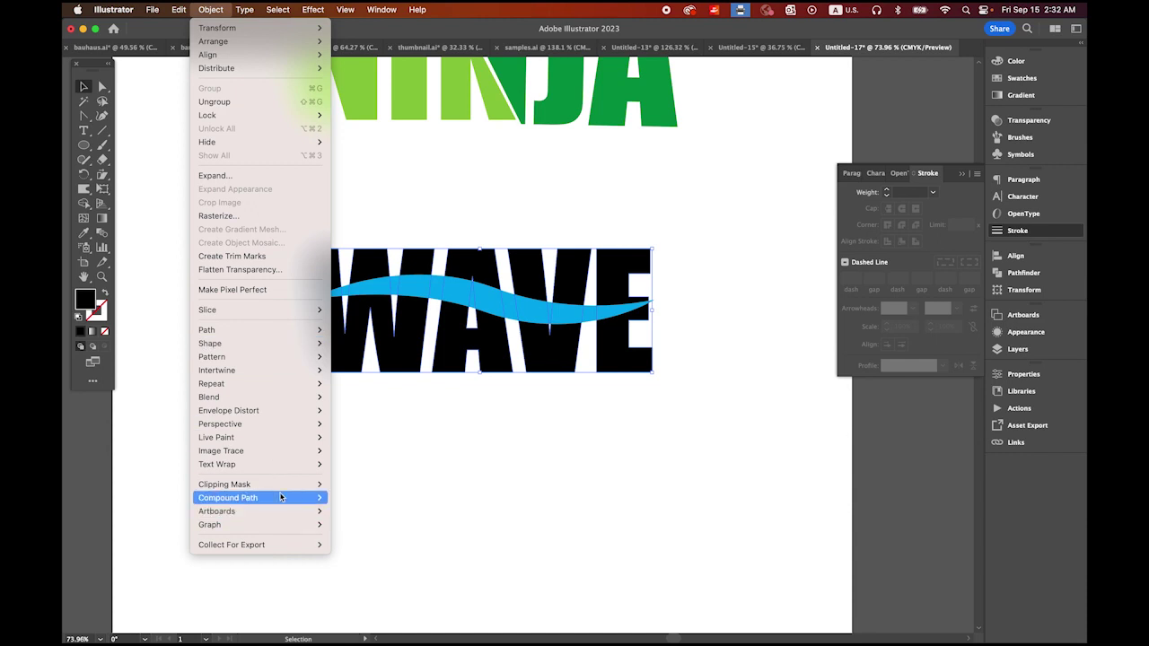
mouse_move(280, 497)
left_click(374, 499)
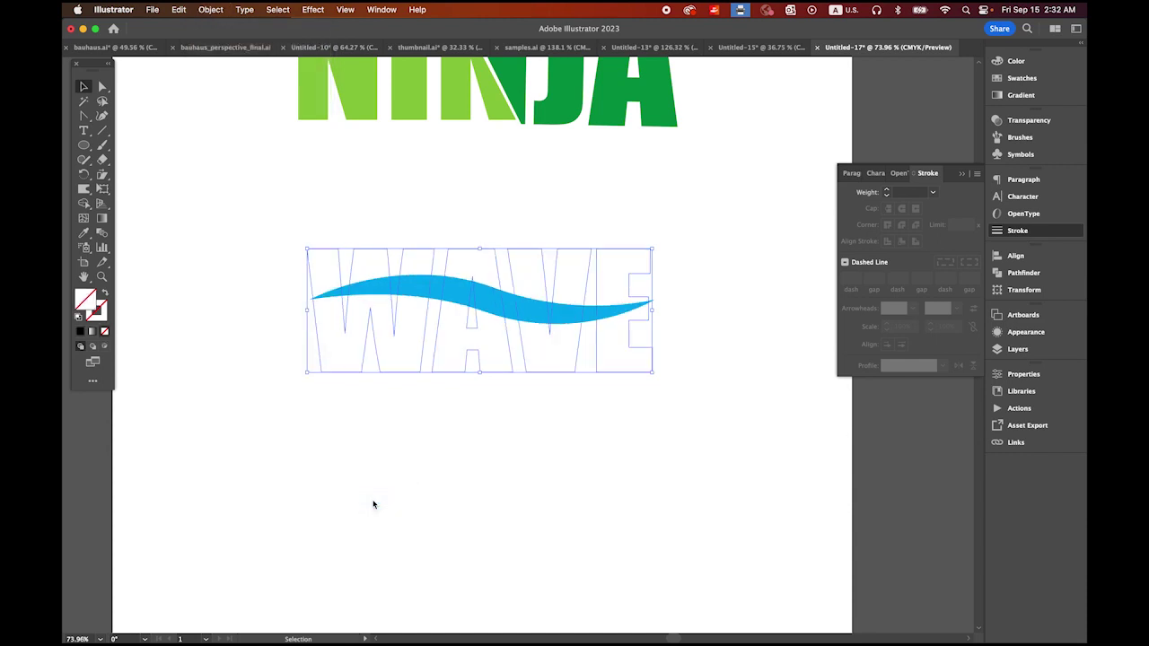
left_click(80, 332)
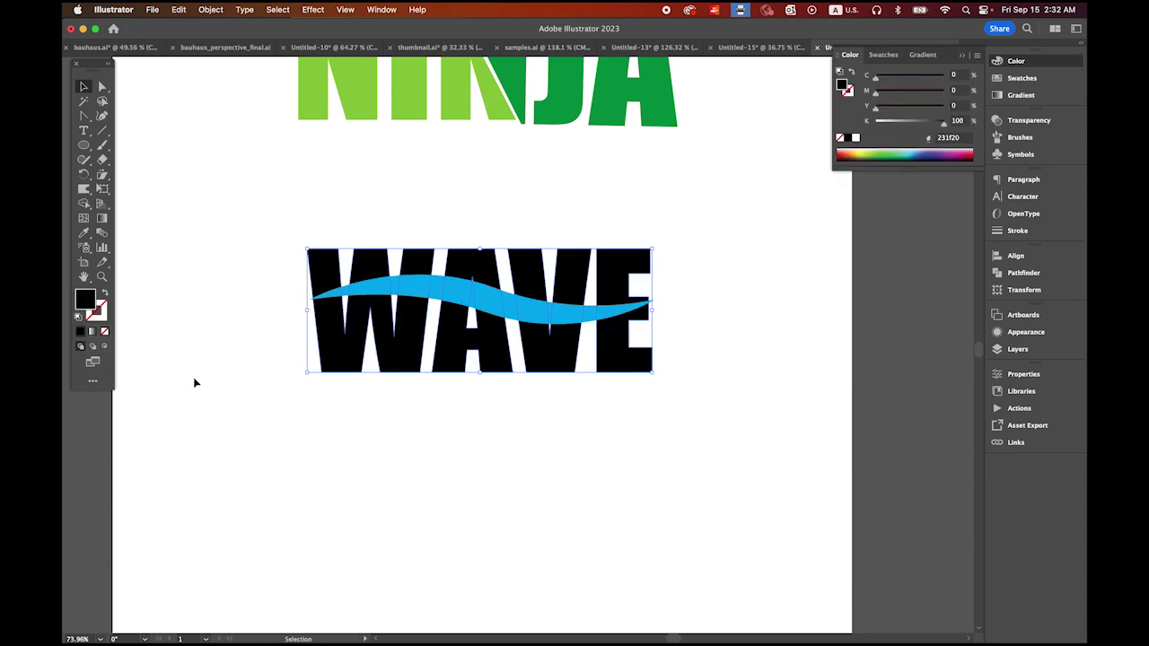
left_click(244, 384)
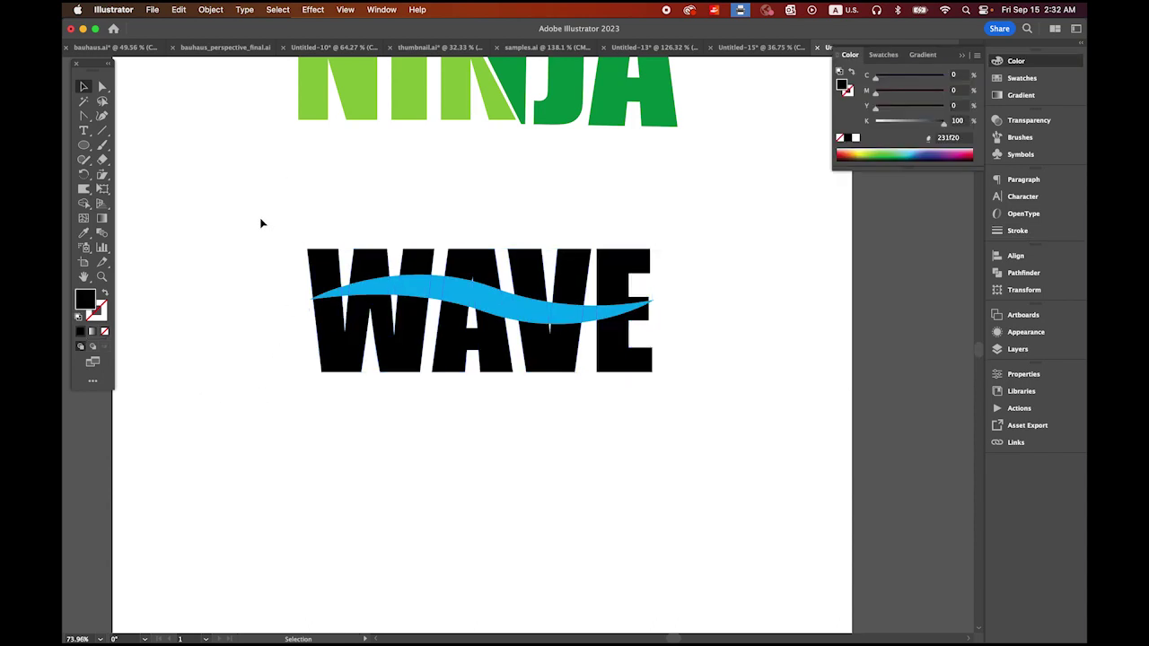
left_click_drag(250, 217, 667, 407)
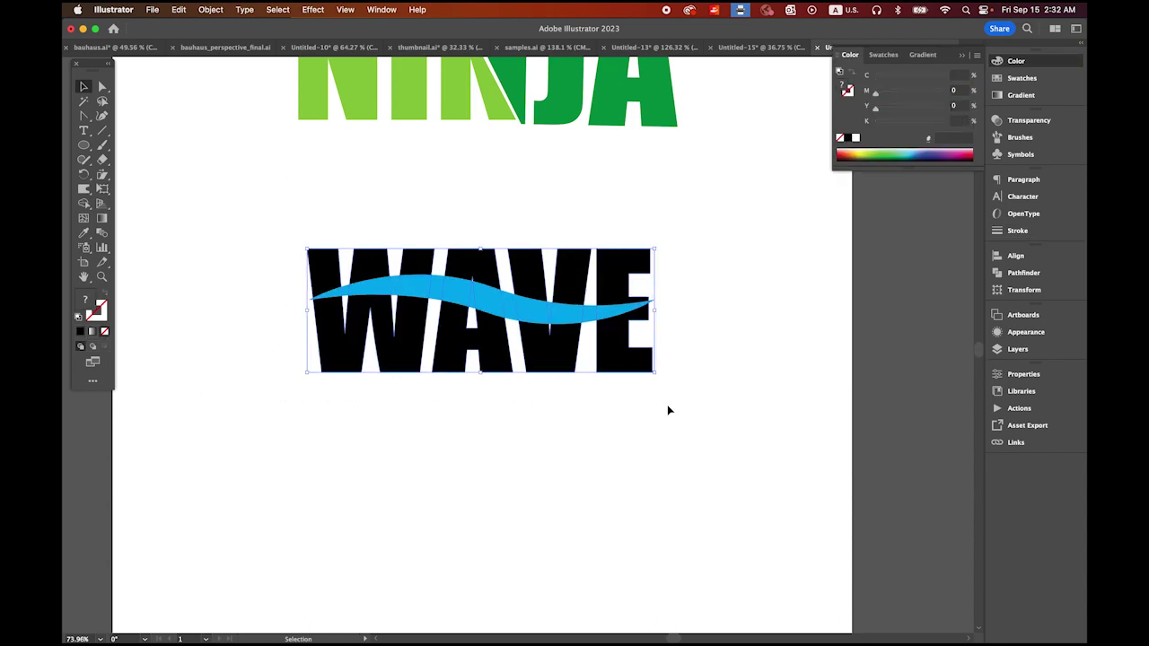
left_click(1021, 272)
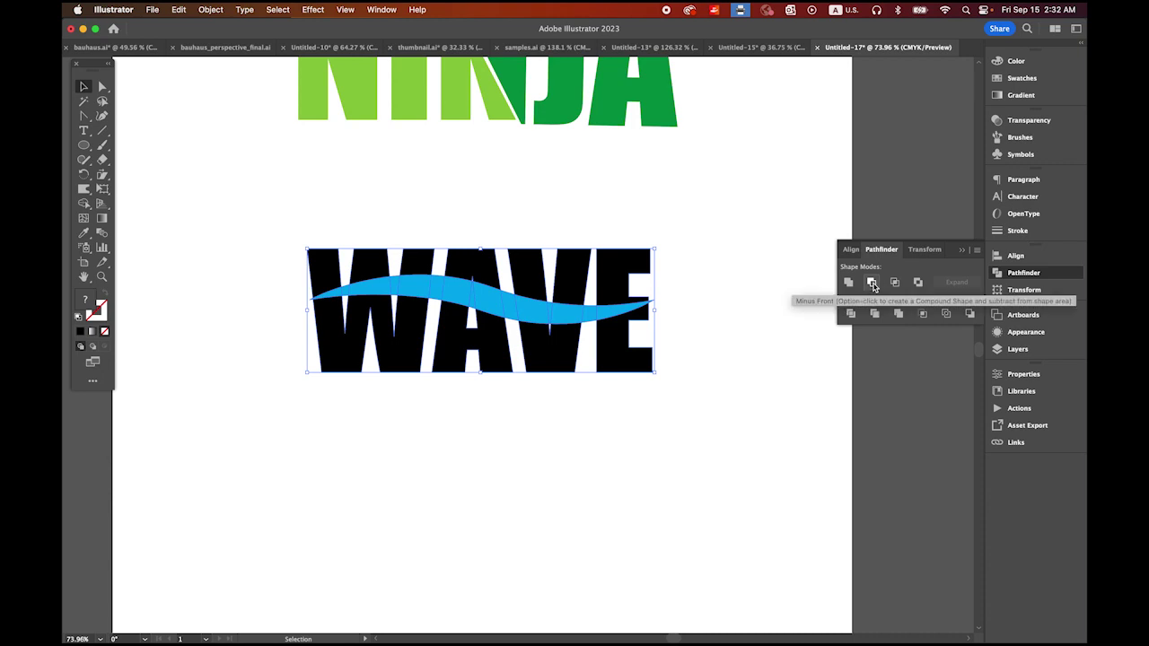
Cut the blue wave out of WAVE with Pathfinder and ungroup the pieces
left_click(871, 283)
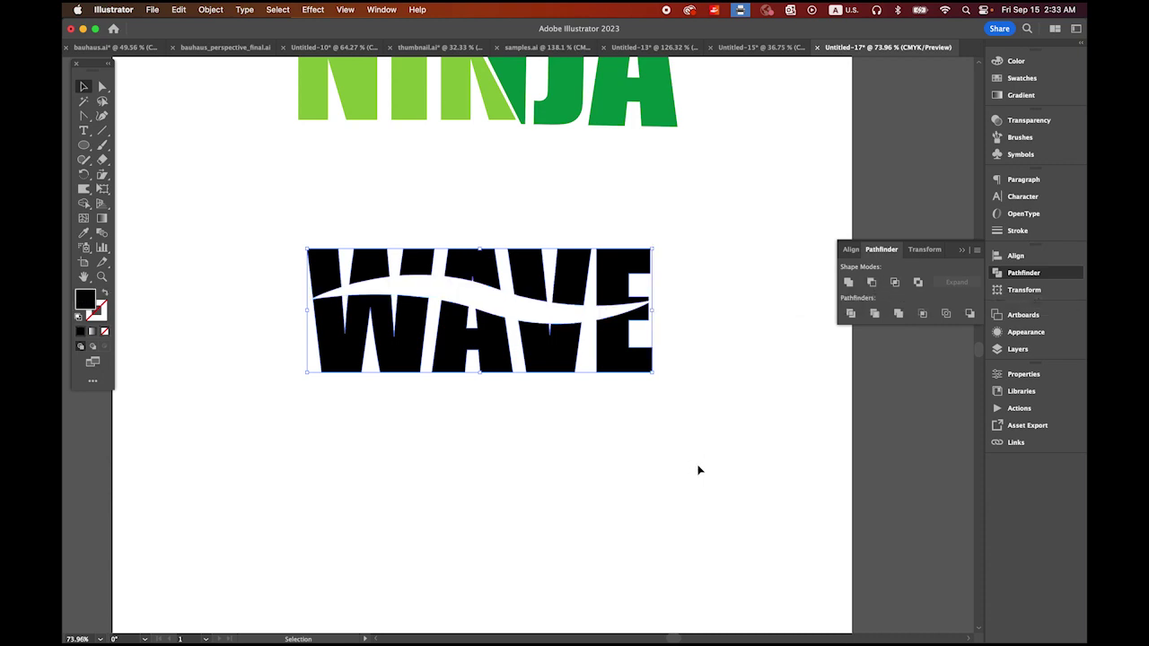
left_click(213, 9)
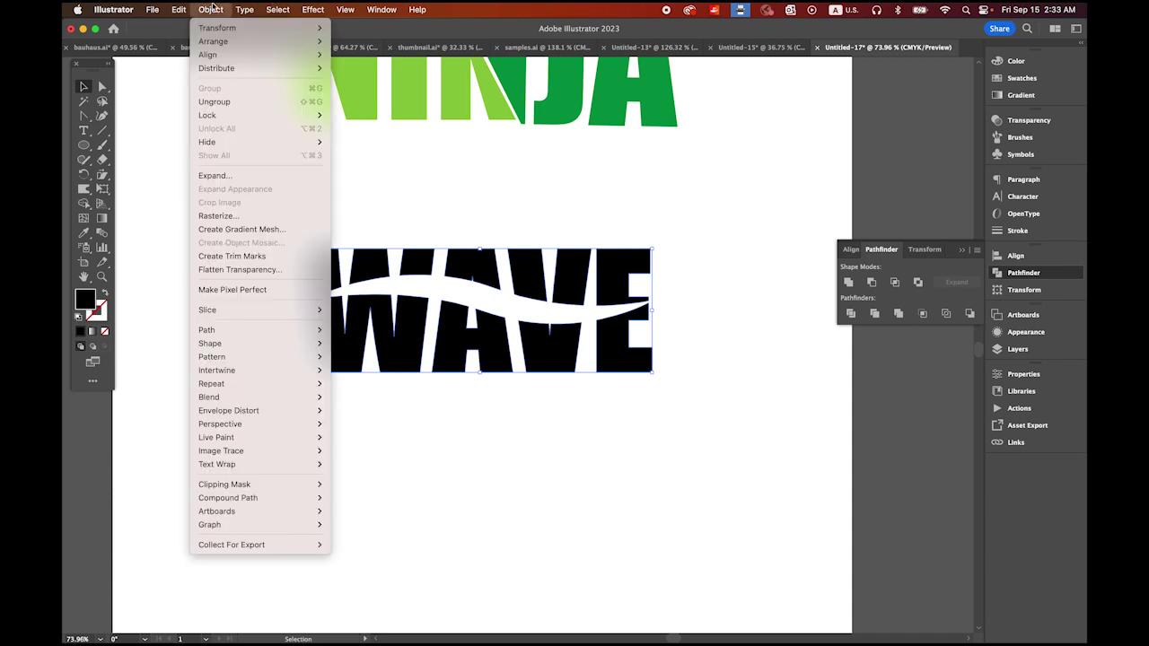
left_click(220, 102)
left_click(716, 228)
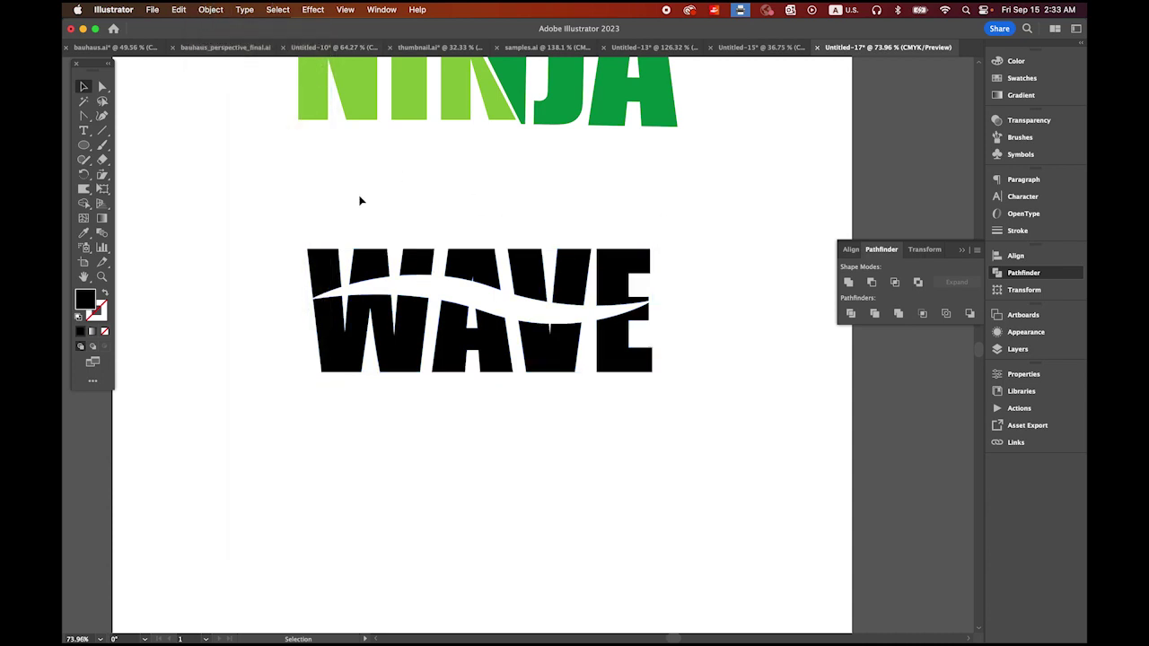
Group the upper WAVE pieces together and the lower WAVE pieces together
left_click_drag(372, 213, 667, 267)
left_click(211, 9)
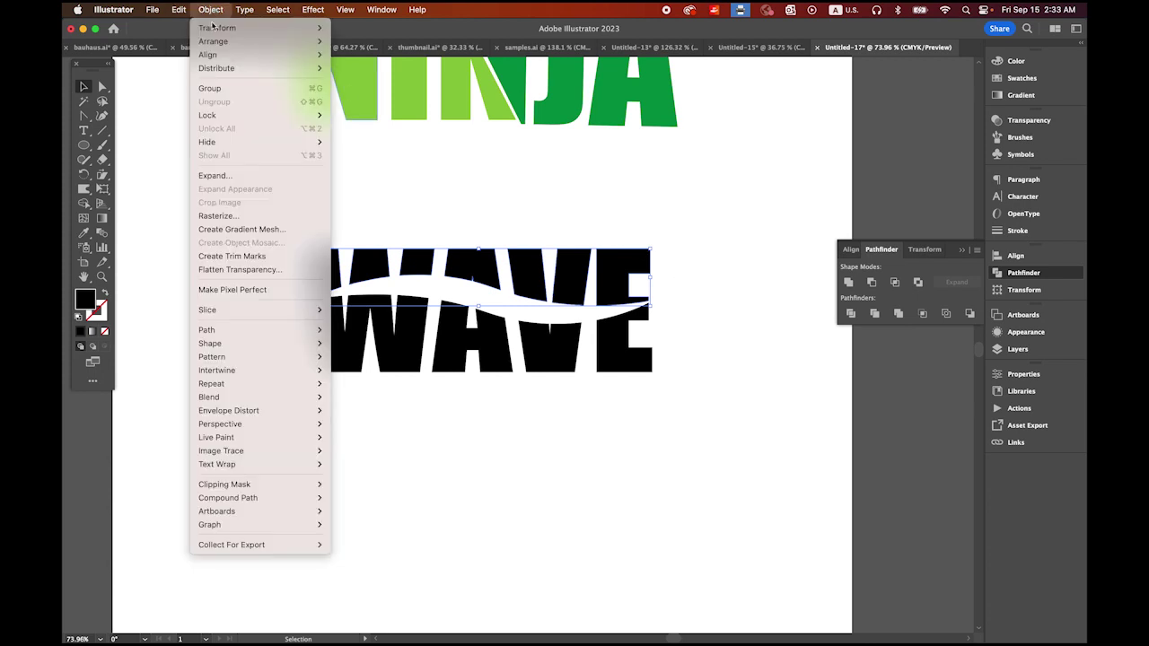
left_click(214, 88)
left_click(233, 381)
left_click_drag(276, 358, 698, 414)
left_click(211, 9)
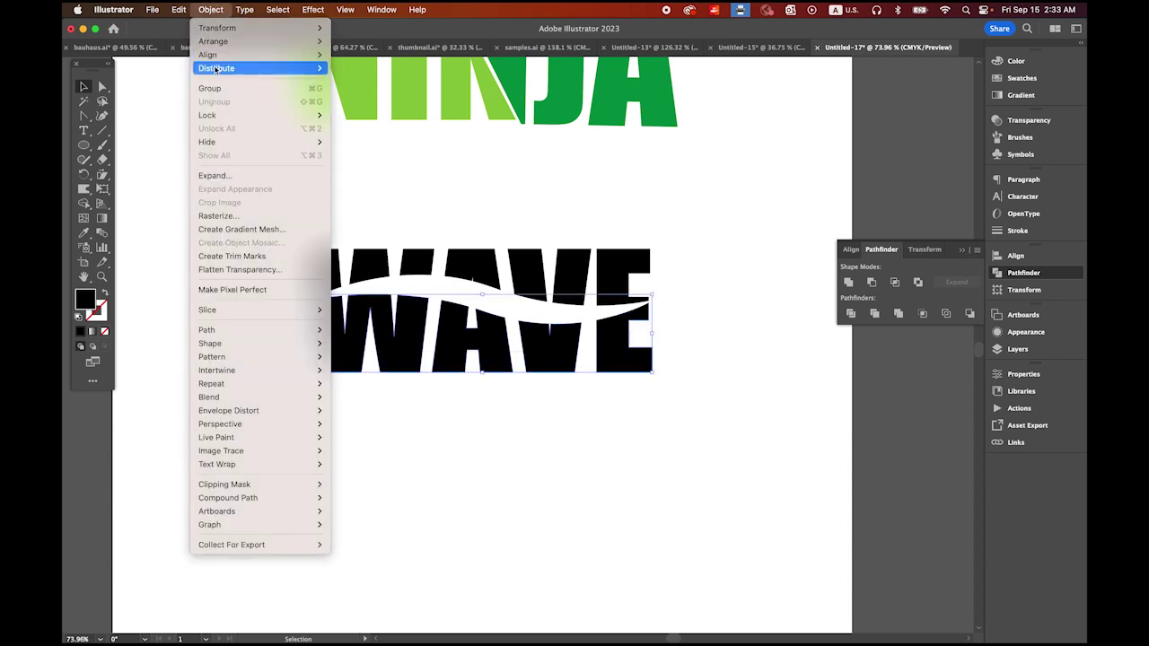
left_click(217, 94)
left_click(351, 216)
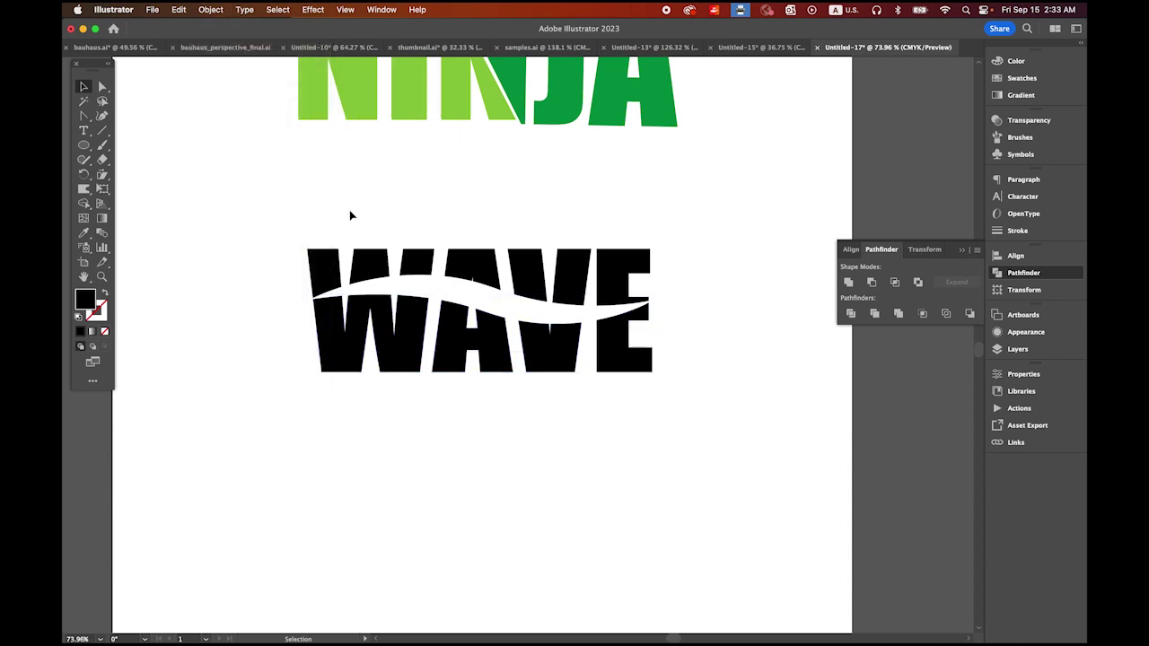
Fill the upper WAVE half with cyan blue and the lower half with dark navy
left_click(318, 270)
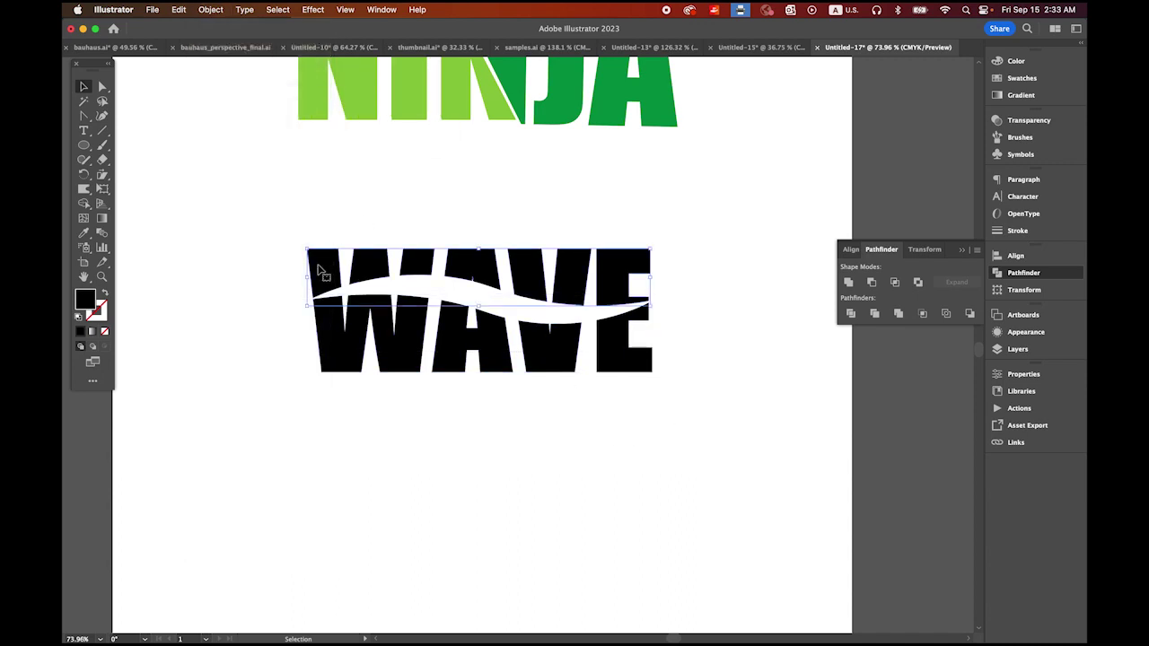
left_click(1039, 79)
left_click(900, 95)
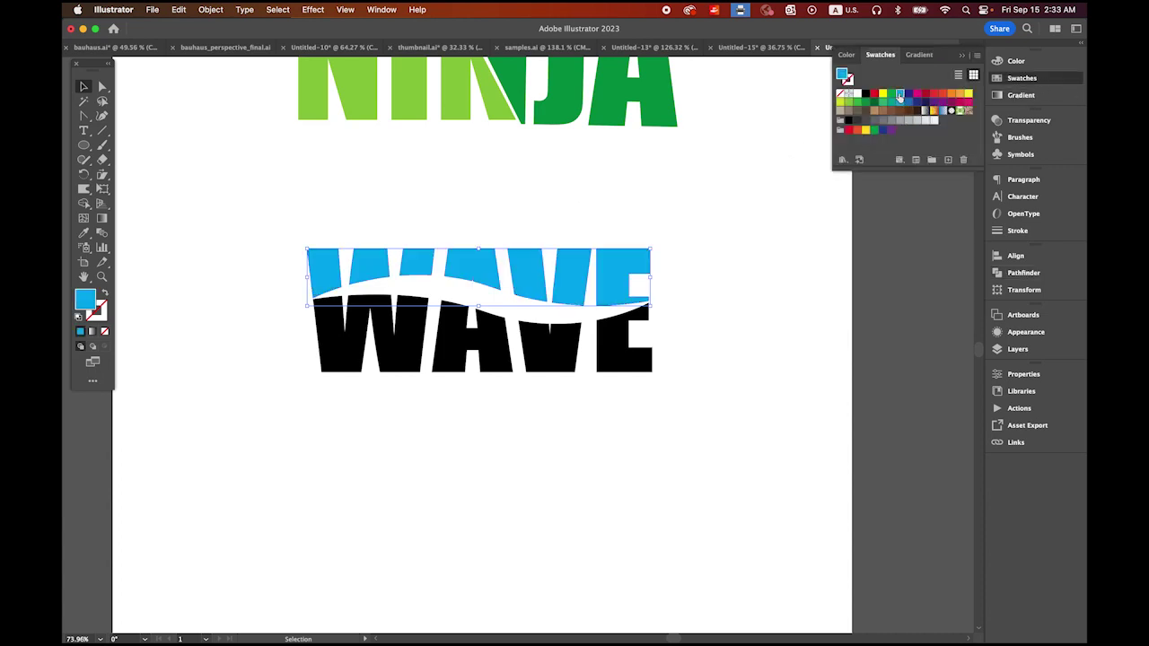
left_click(494, 376)
left_click_drag(290, 338, 678, 421)
left_click(909, 94)
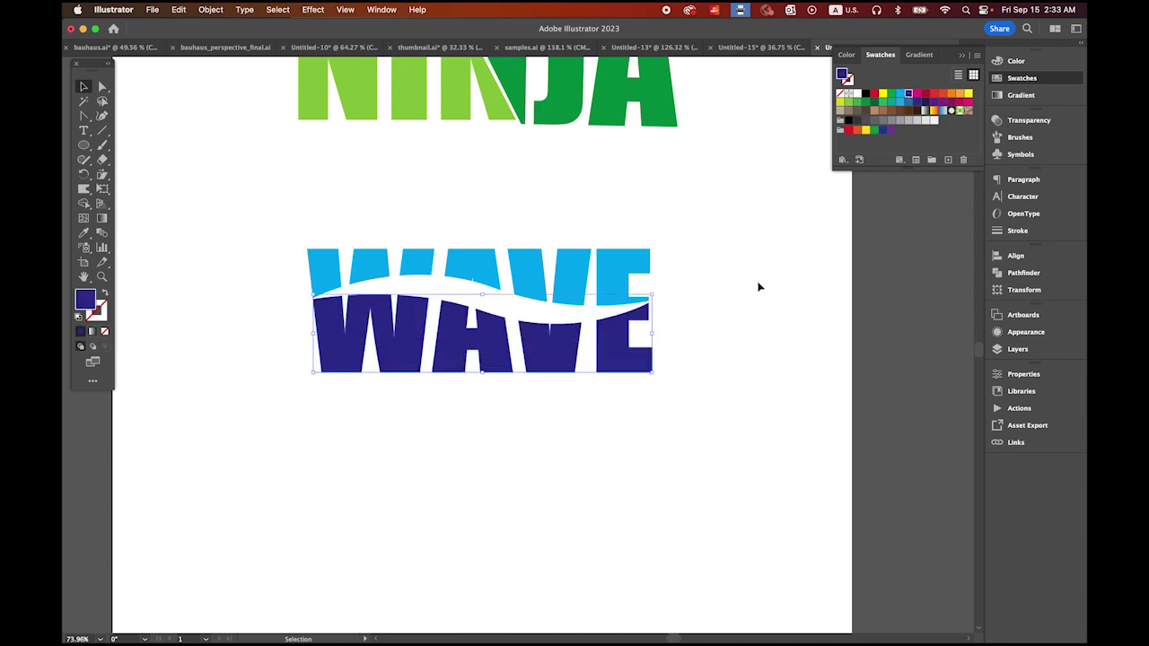
left_click(741, 333)
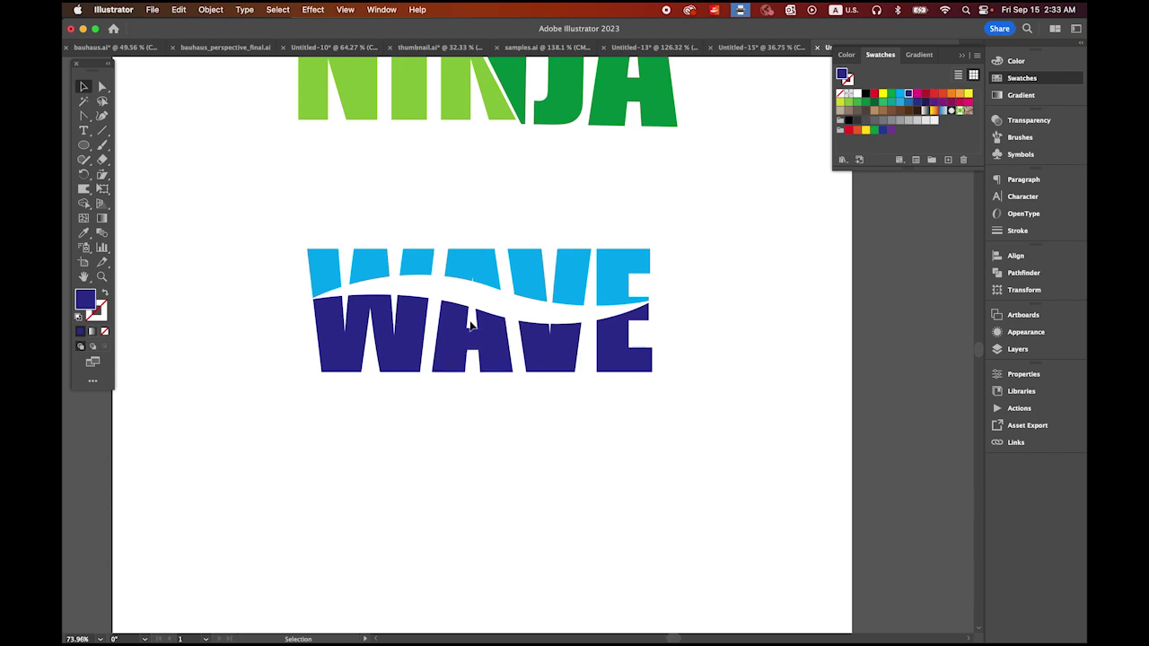
Type the word SPEED below WAVE
left_click_drag(529, 464, 521, 244)
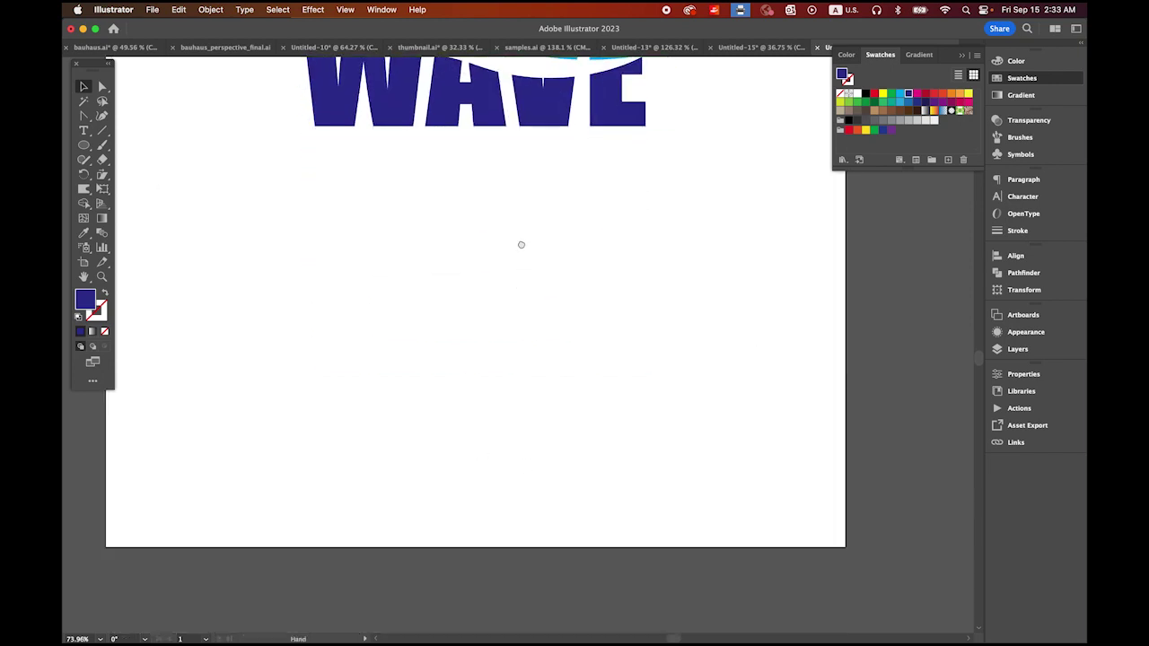
left_click(84, 130)
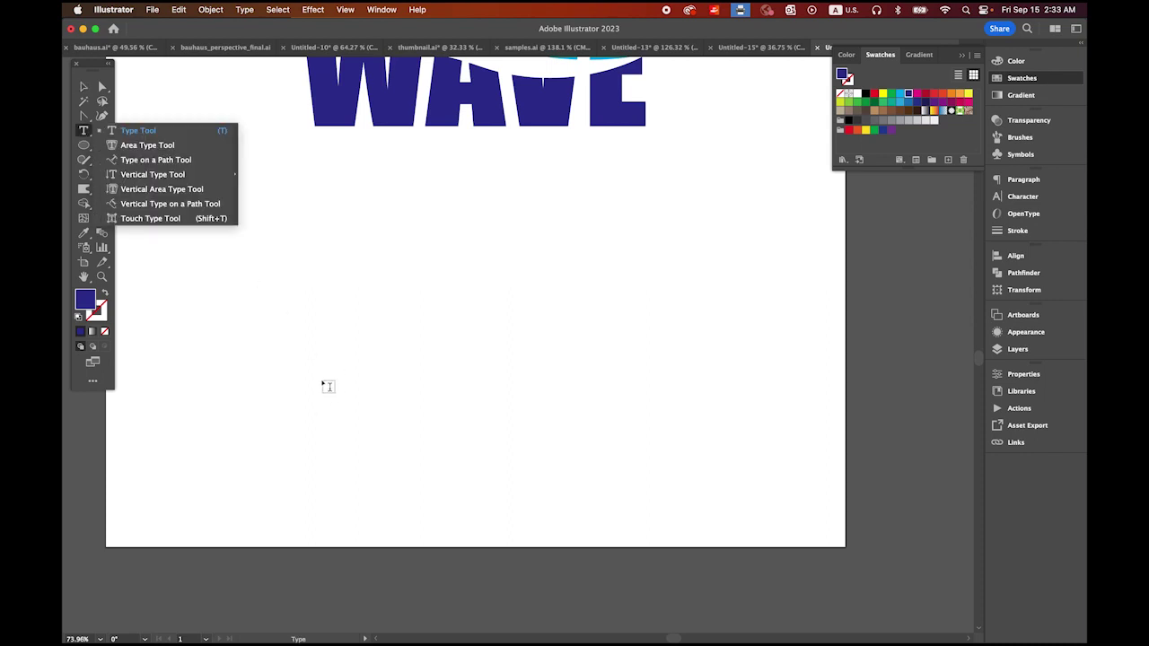
left_click(327, 384)
type("SPEED")
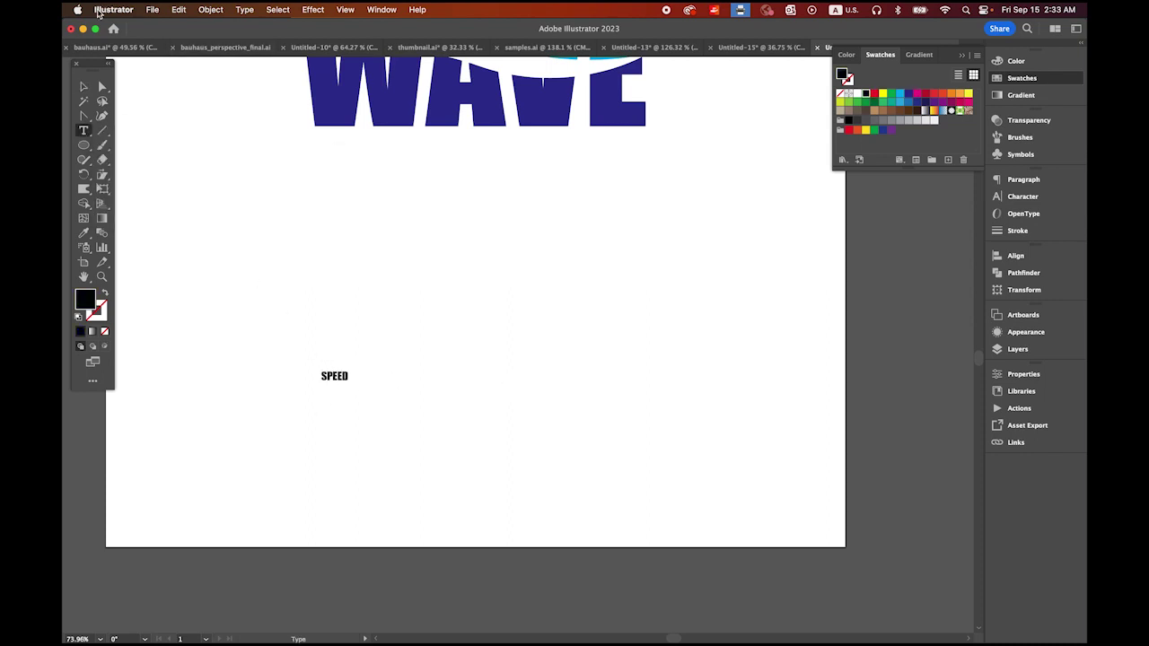
key("Escape")
Enlarge SPEED, move it into place, and convert it to outlines
left_click_drag(349, 384, 831, 570)
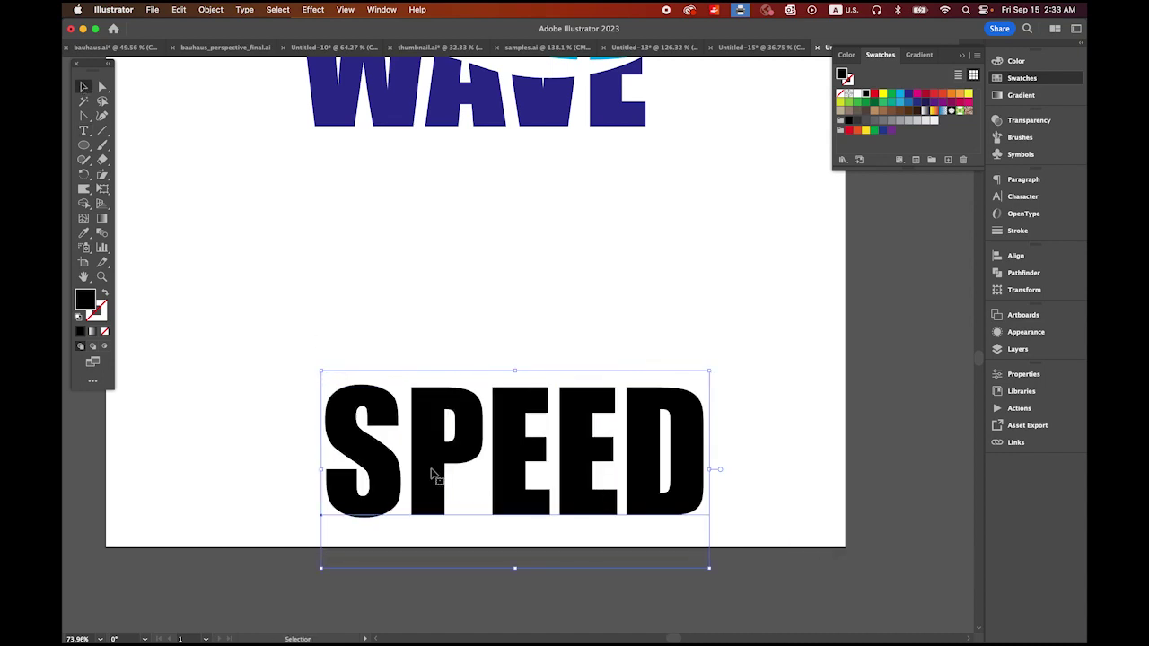
left_click_drag(437, 474, 405, 455)
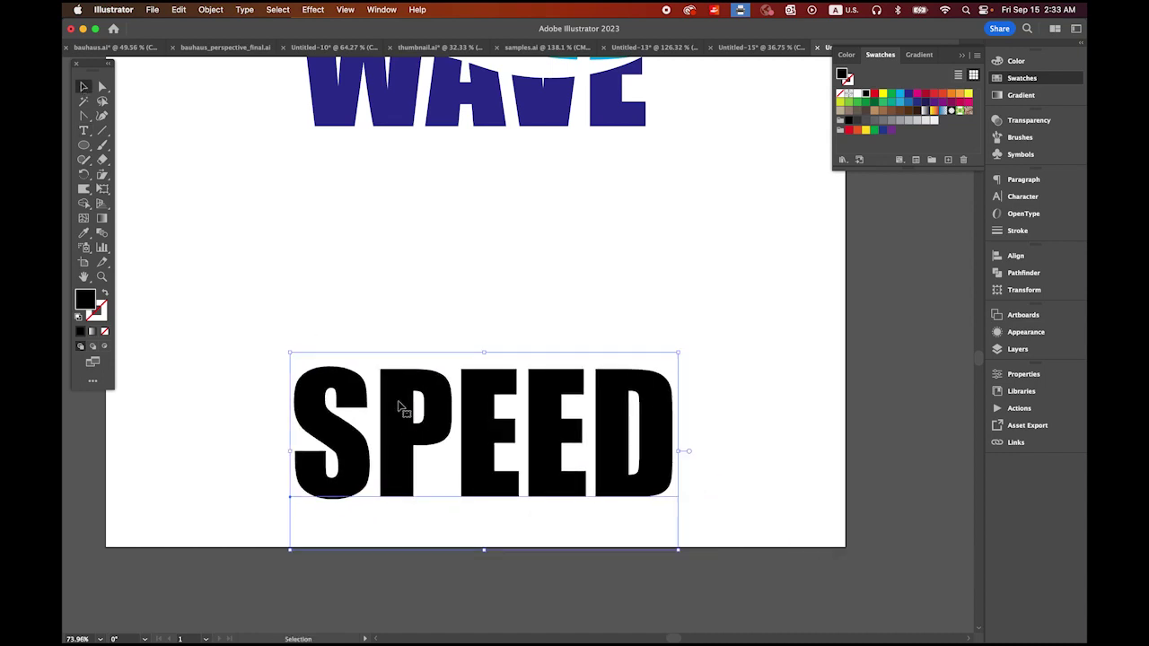
left_click(252, 9)
left_click(263, 235)
Draw a thin red-filled rectangle bar above SPEED
left_click(222, 236)
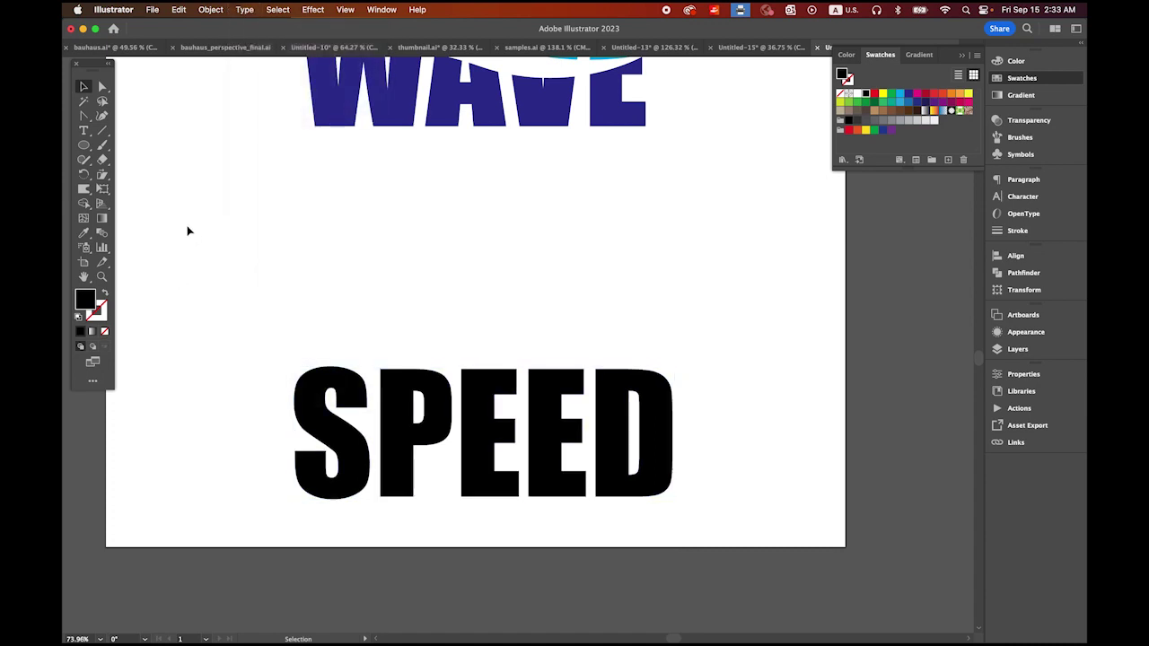
left_click(86, 149)
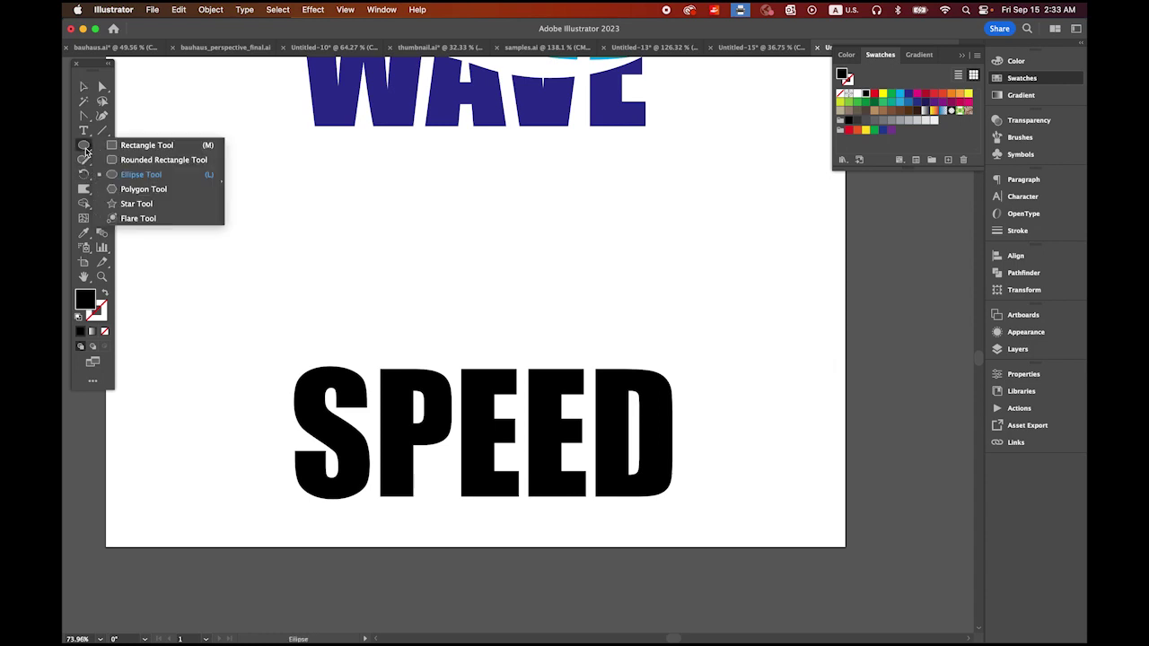
left_click(138, 144)
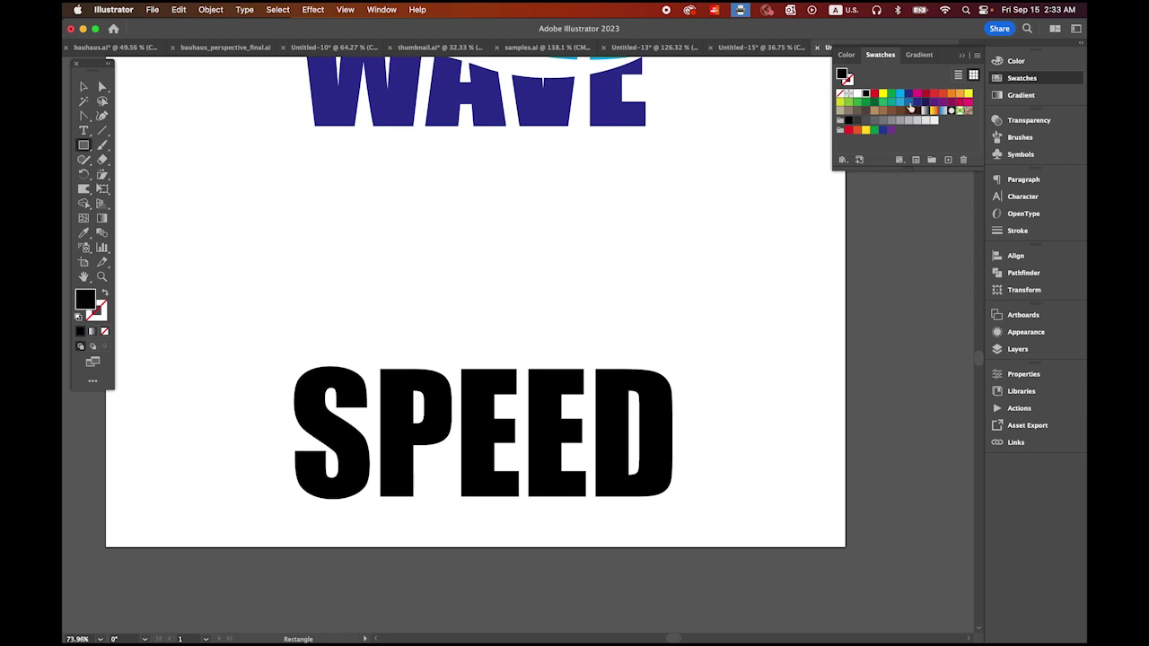
left_click(874, 95)
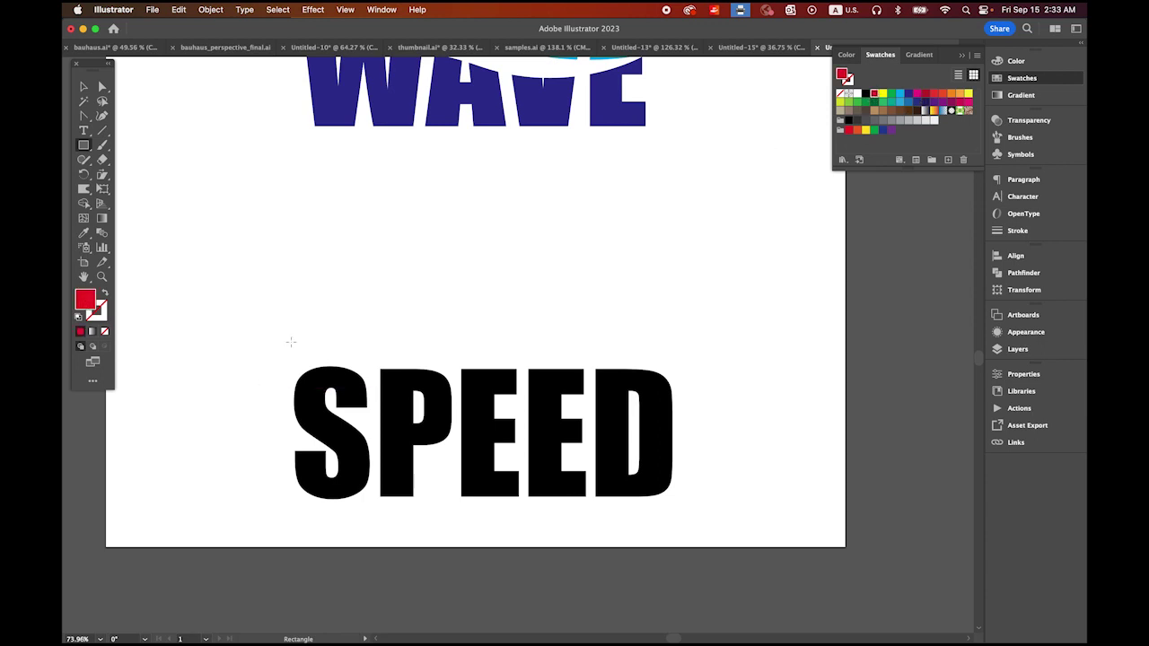
left_click_drag(282, 342, 680, 348)
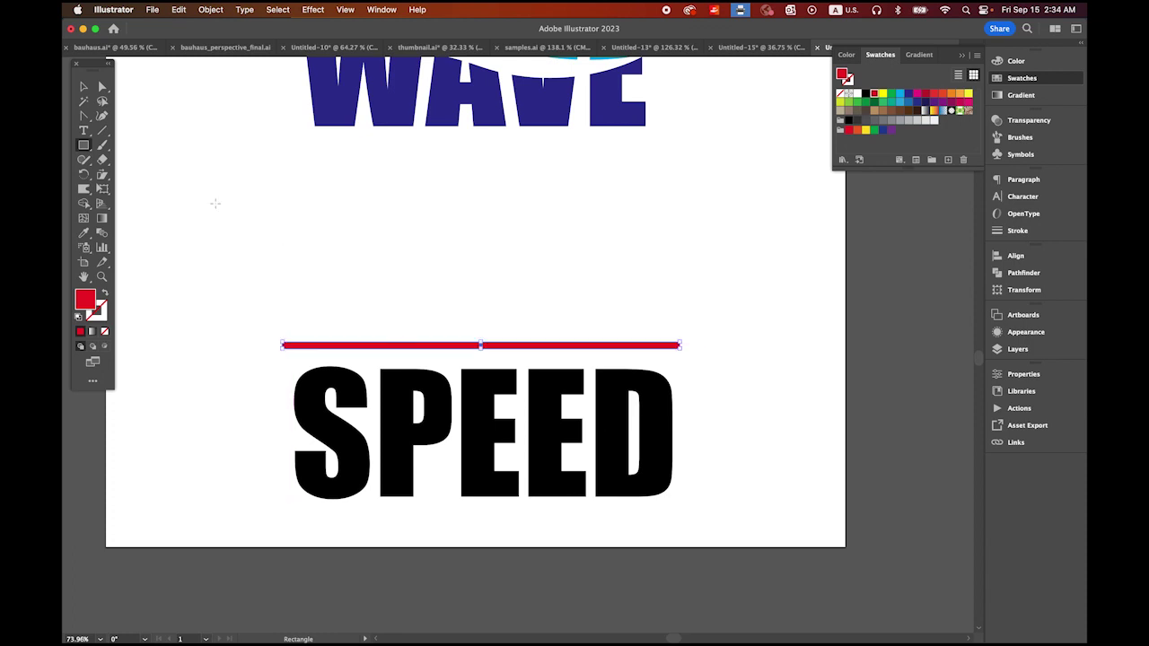
Delete a right corner anchor and adjust the tip so the bar tapers to a point
left_click(82, 117)
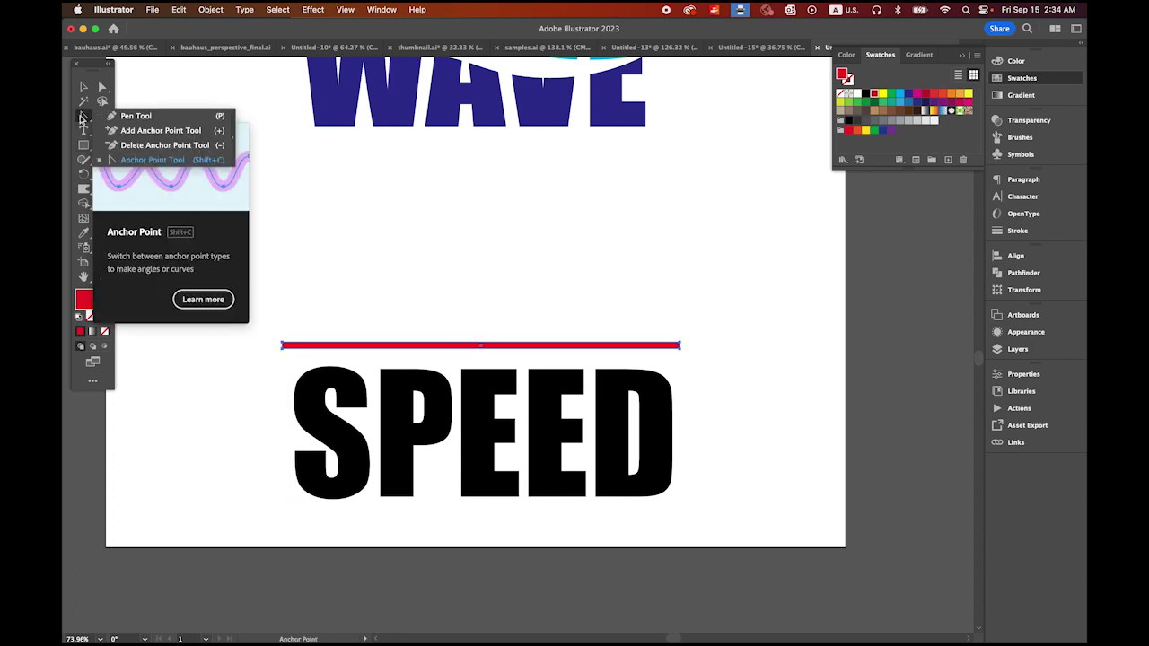
left_click(135, 146)
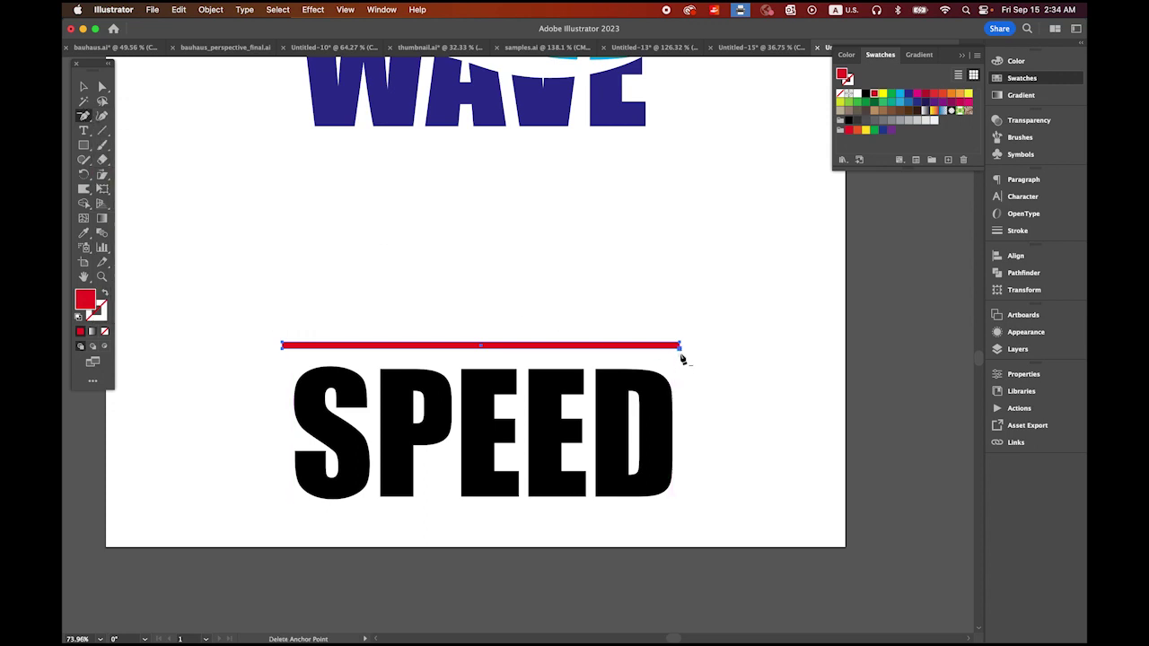
left_click(679, 348)
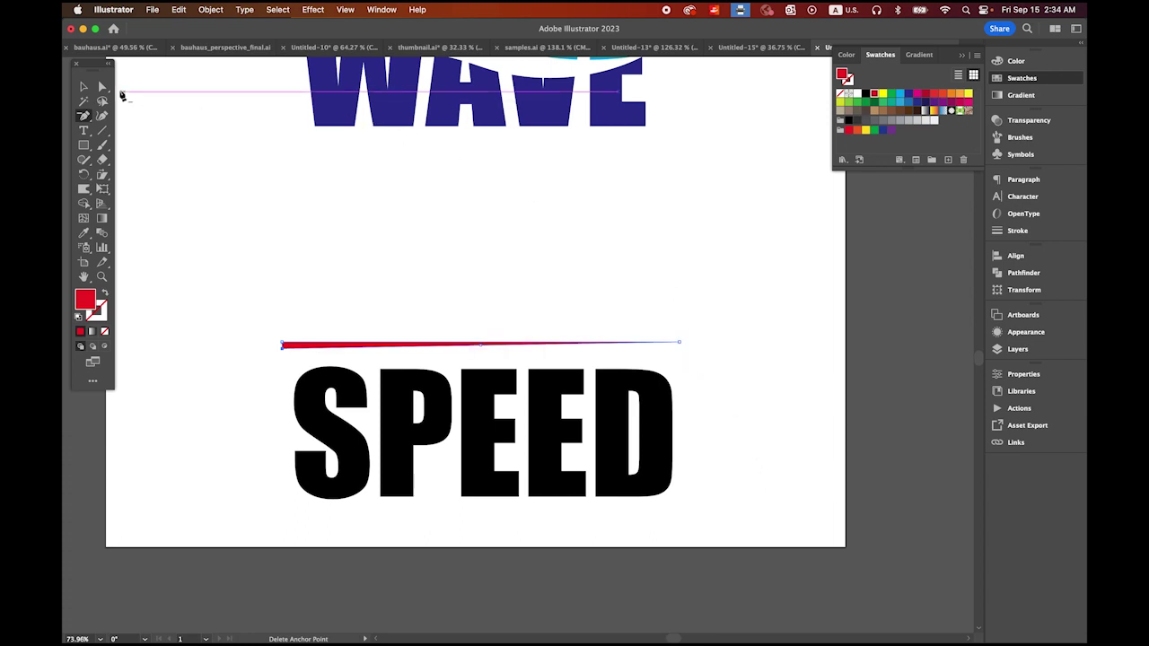
left_click(102, 86)
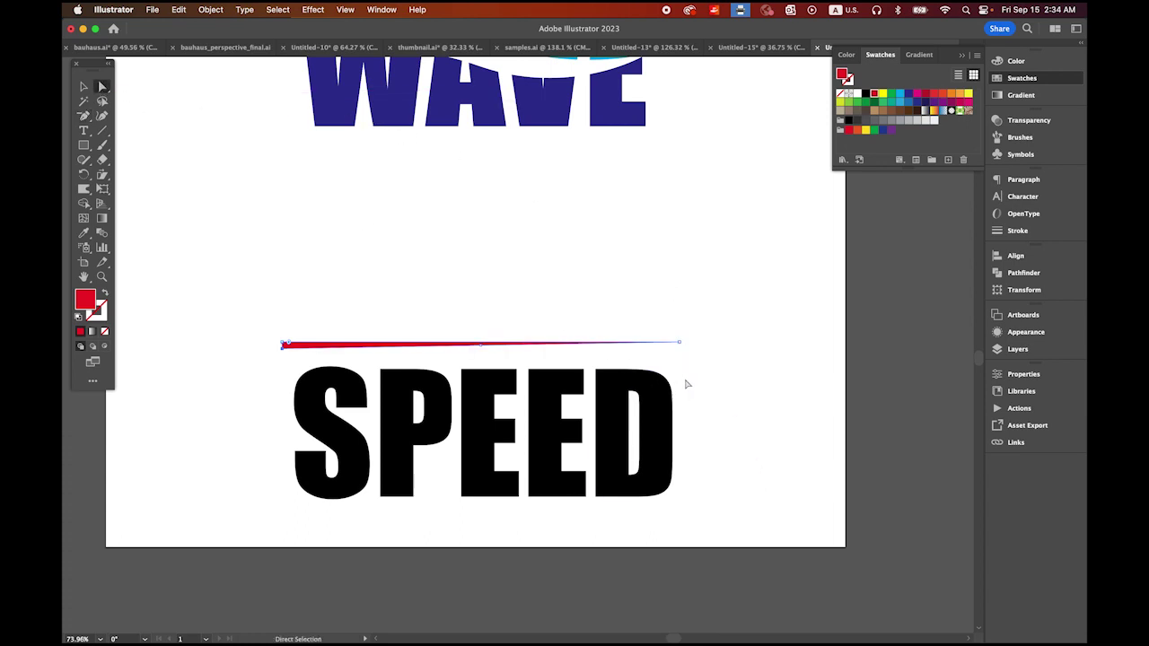
left_click(680, 345)
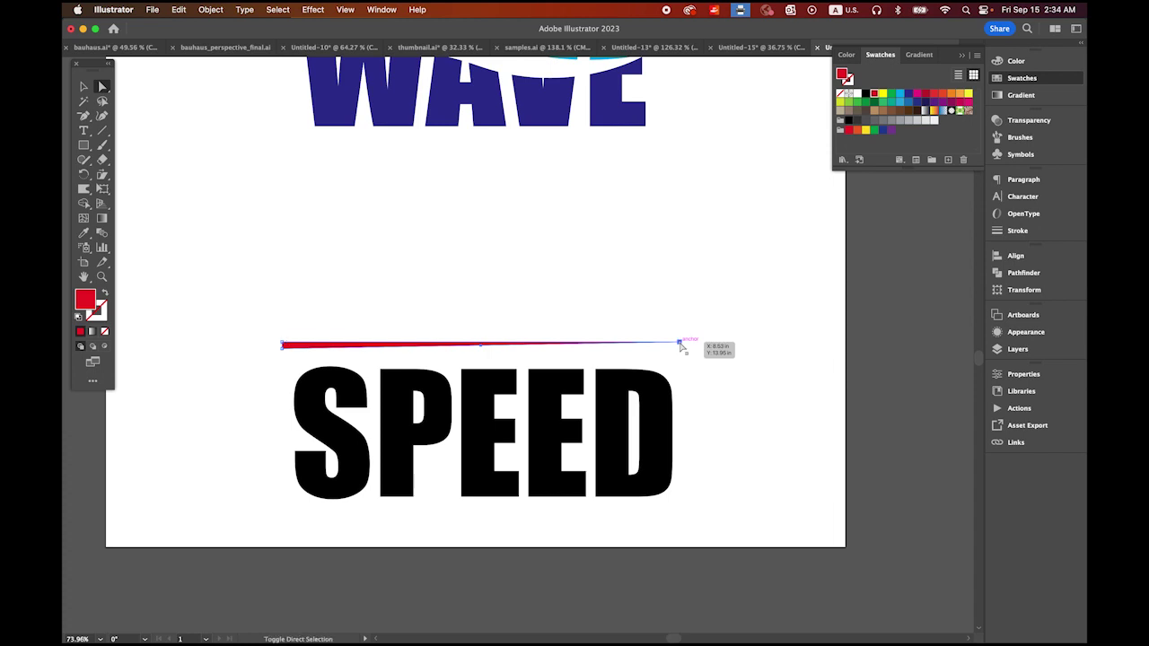
left_click(681, 344)
left_click_drag(680, 346, 813, 452)
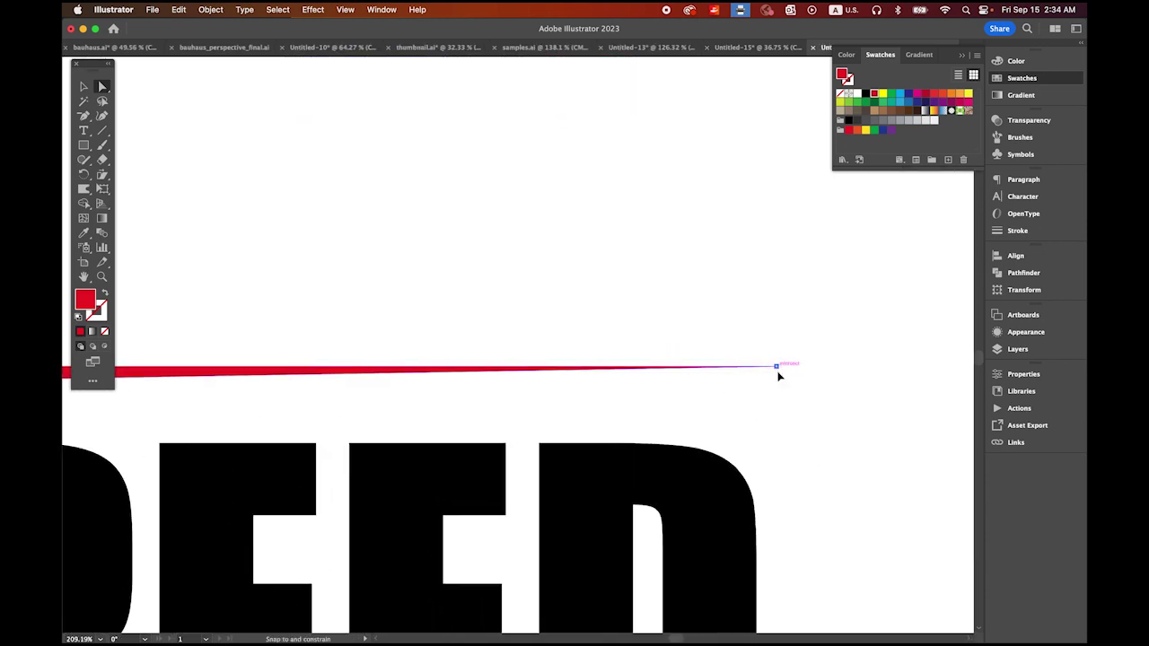
left_click_drag(778, 377, 777, 378)
left_click_drag(705, 447, 530, 377)
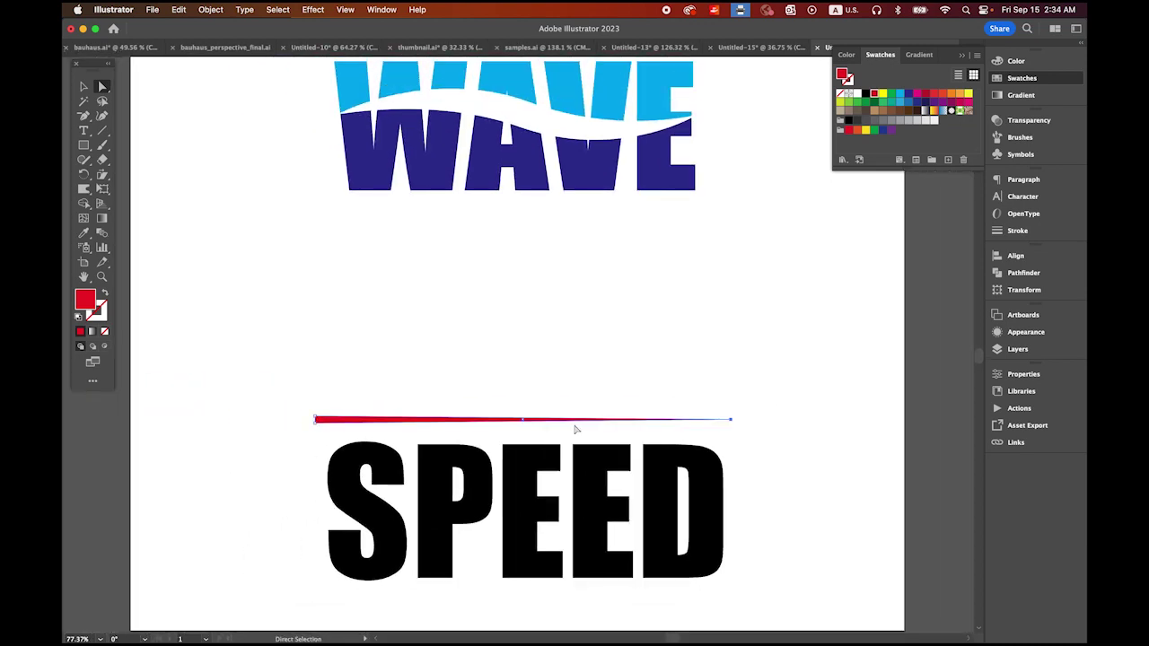
Alt-drag a copy of the red line upward, repeat with Cmd+D to stack about twenty lines, then select them all
left_click(84, 86)
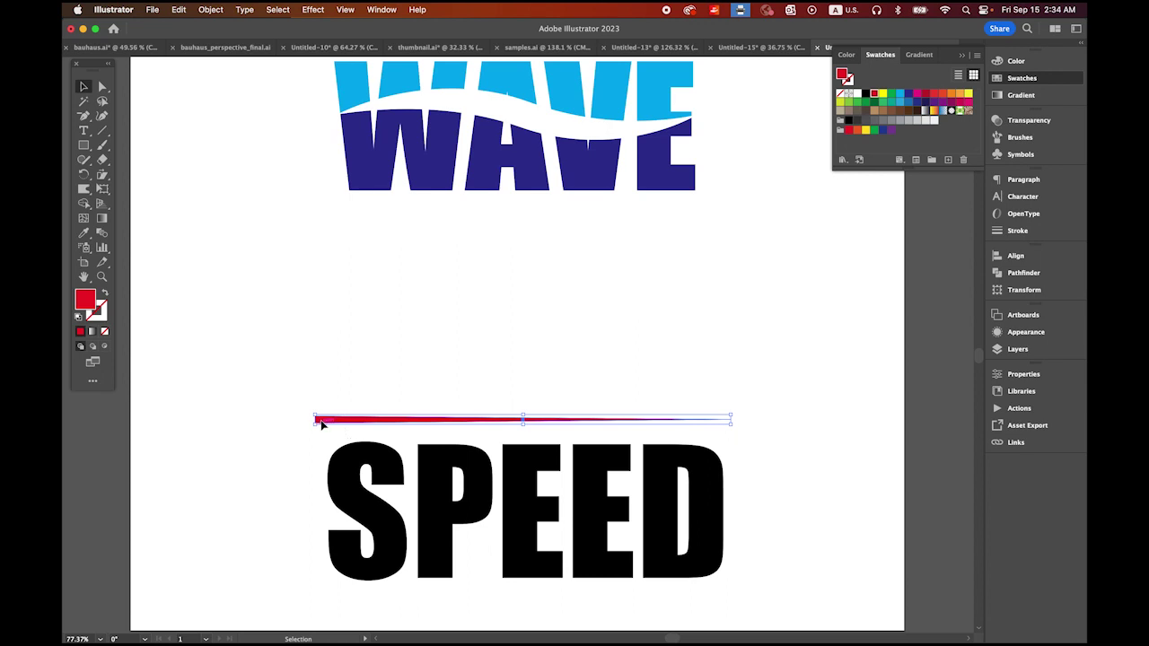
left_click_drag(322, 424, 325, 417)
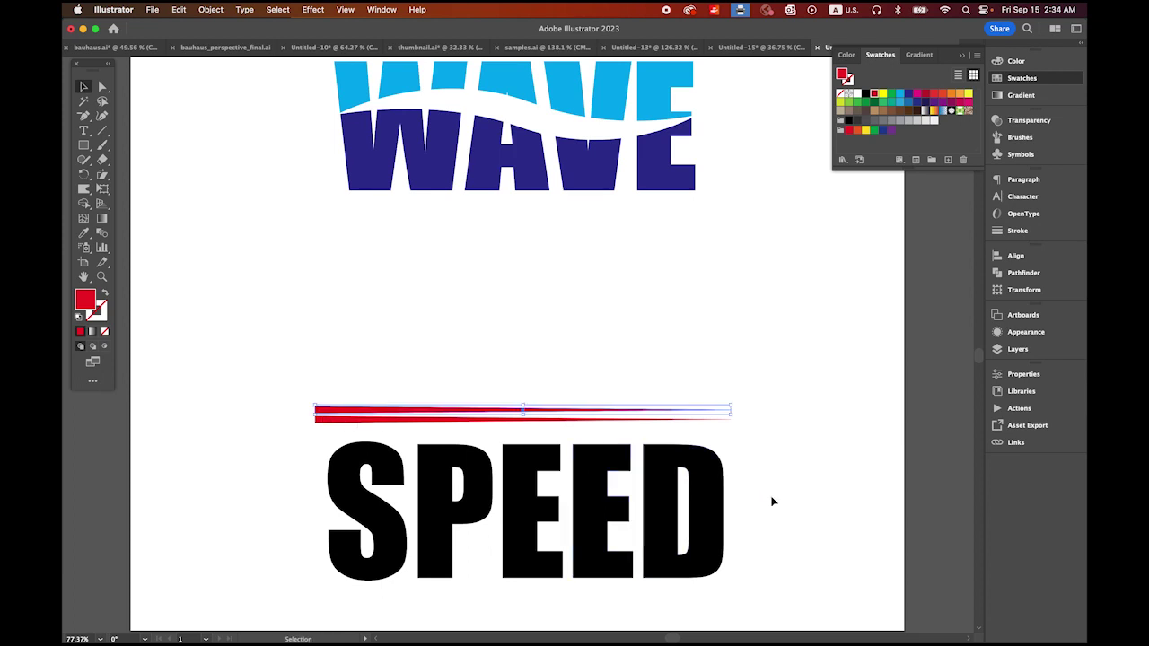
key("a")
key("super+d")
key("super+d")
key("super+d")
key("super+d")
key("super+d")
key("super+d")
key("super+d")
key("super+d")
key("super+d")
key("super+d")
key("super+d")
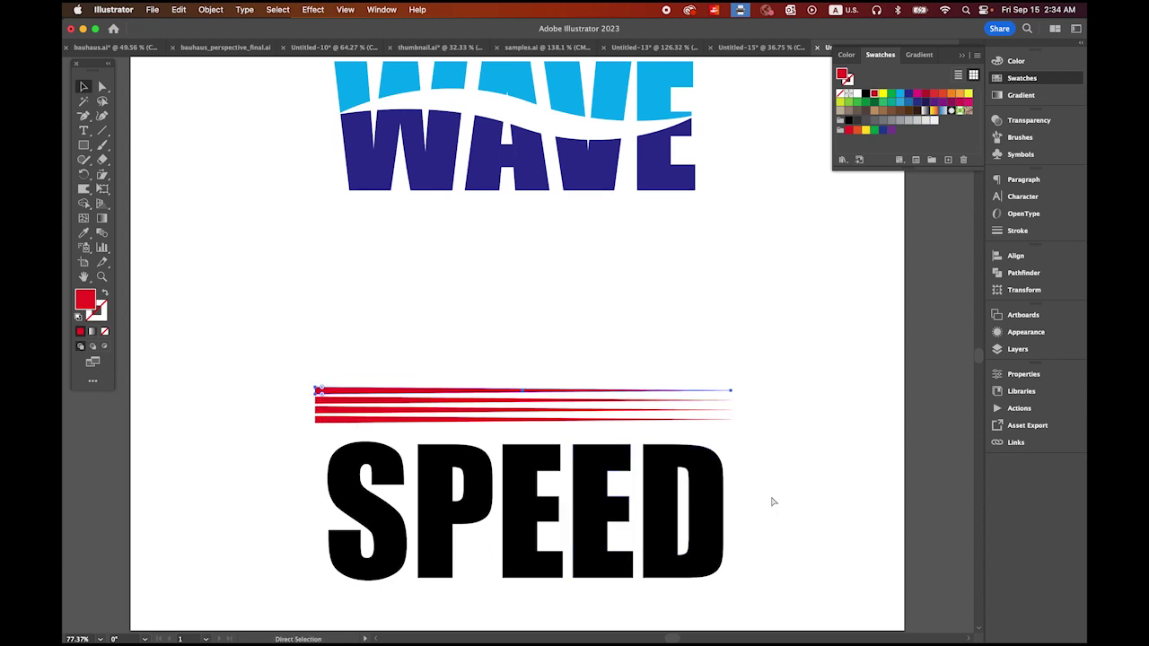
key("super+d")
key("super+d")
key("super+d")
key("super+d")
key("super+d")
key("super+d")
key("super+d")
key("super+d")
key("super+d")
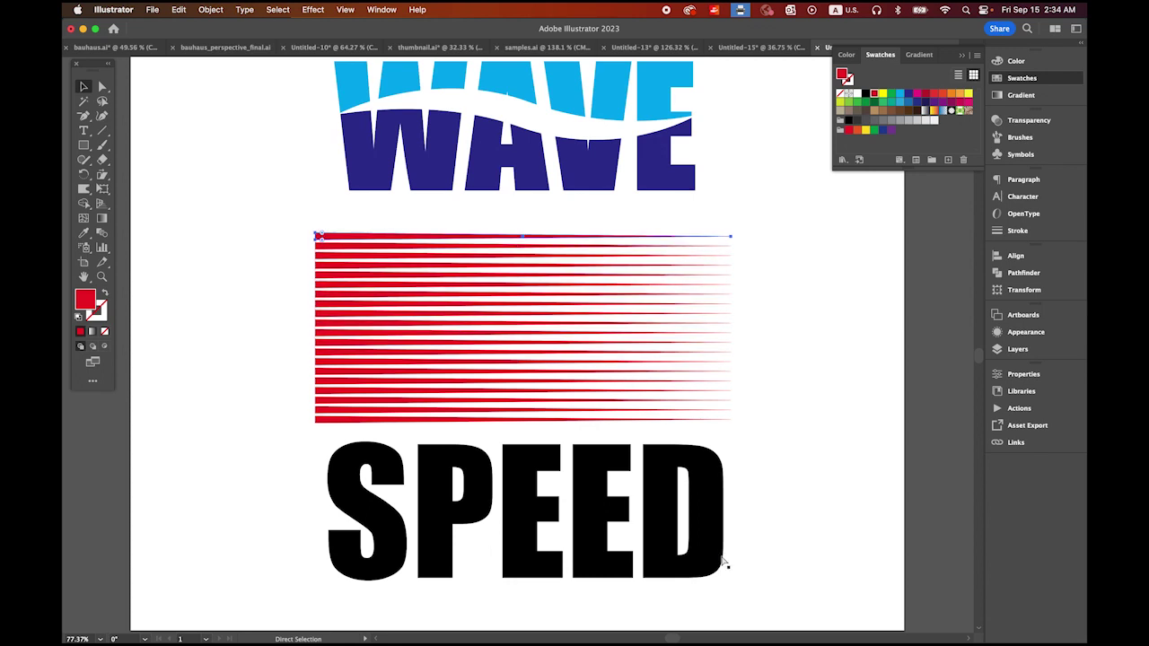
key("v")
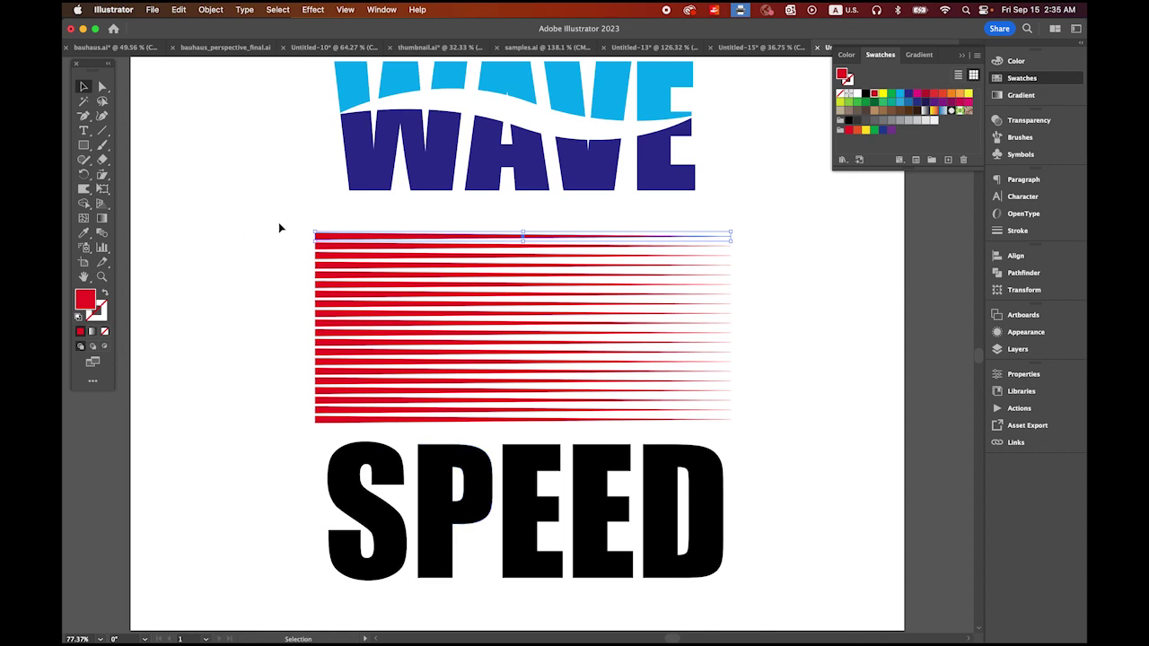
left_click_drag(286, 231, 492, 428)
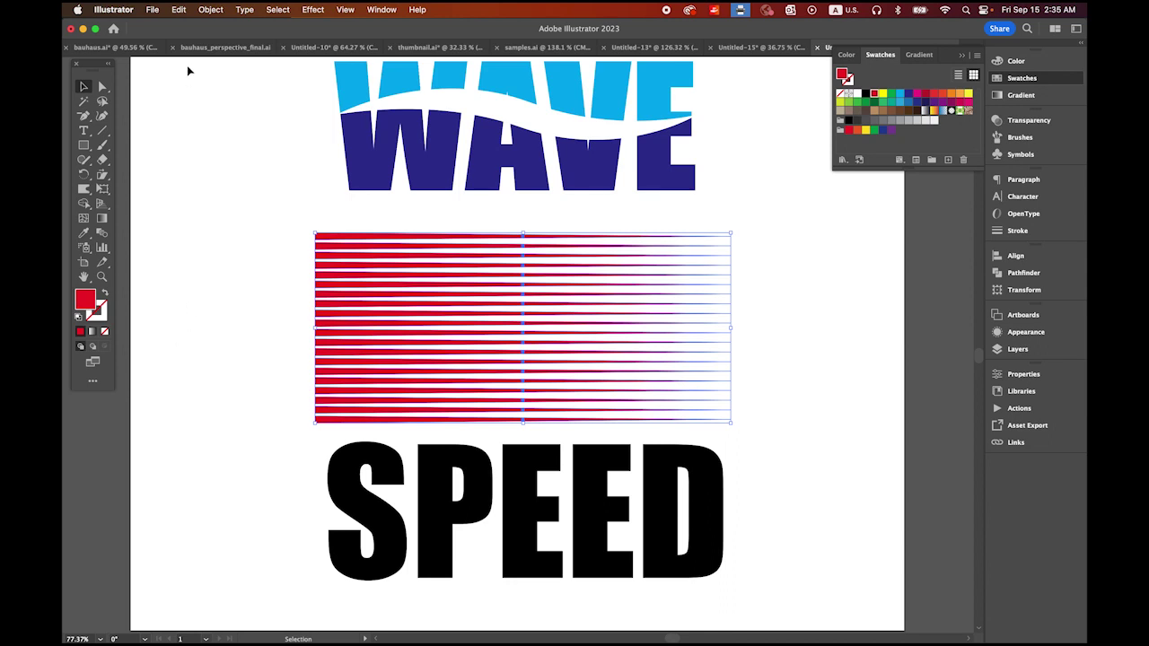
Group the stacked red lines into a single object
left_click(210, 9)
left_click(218, 88)
left_click(211, 9)
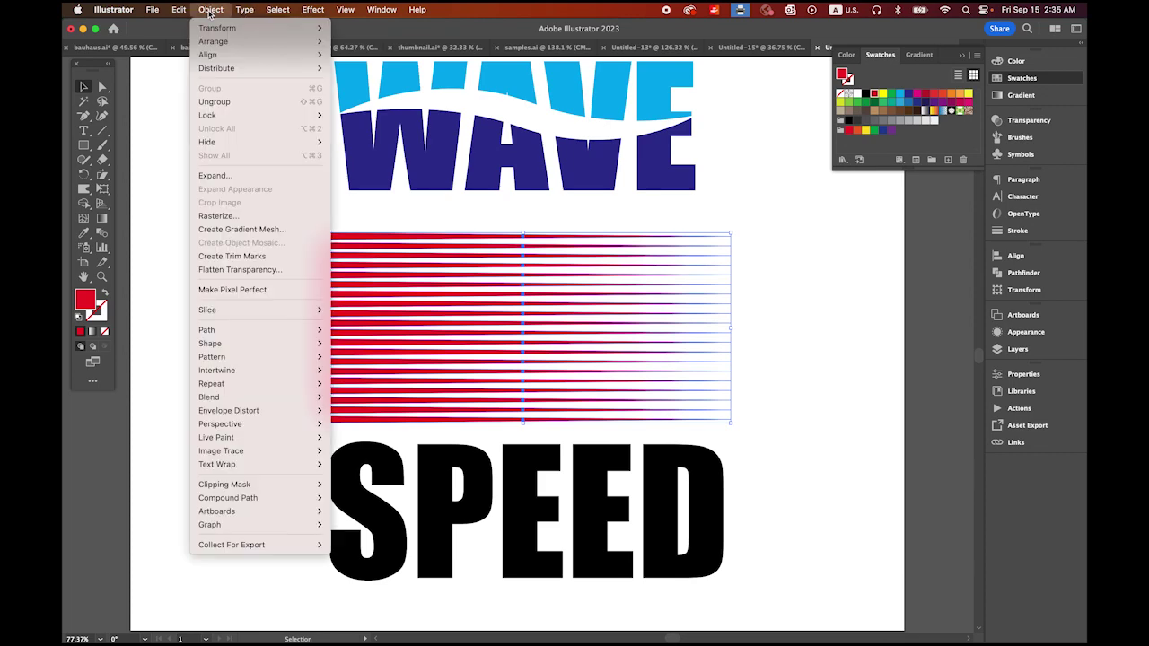
Apply a Flag warp to the red line group with -18% bend and 5% horizontal distortion
mouse_move(306, 8)
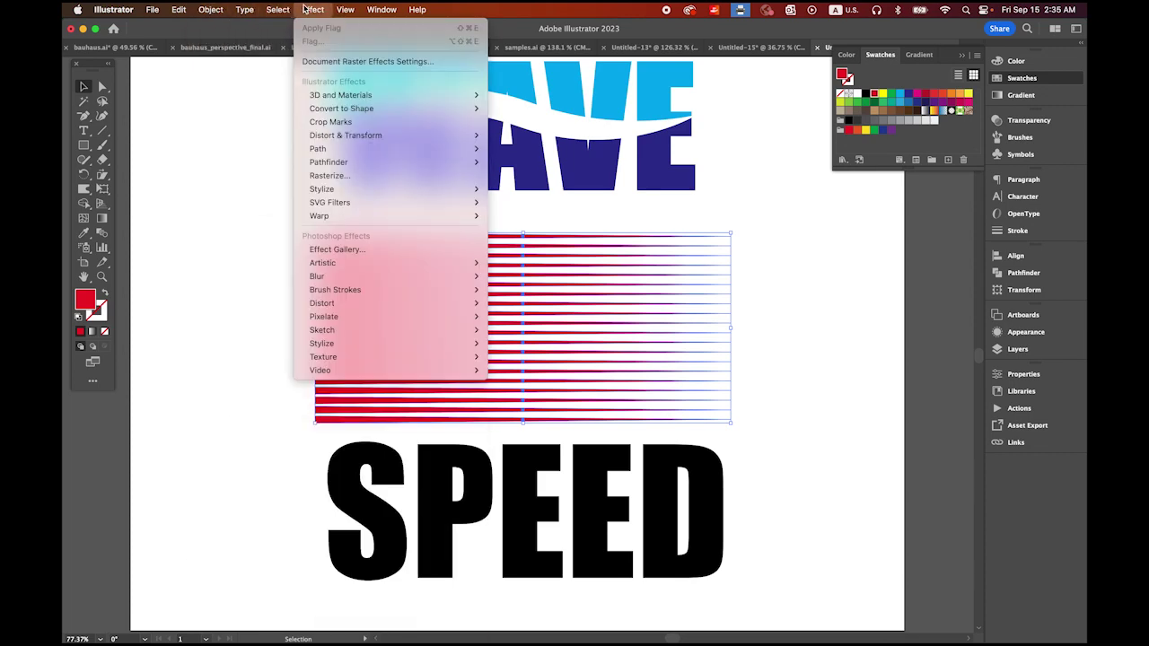
mouse_move(380, 218)
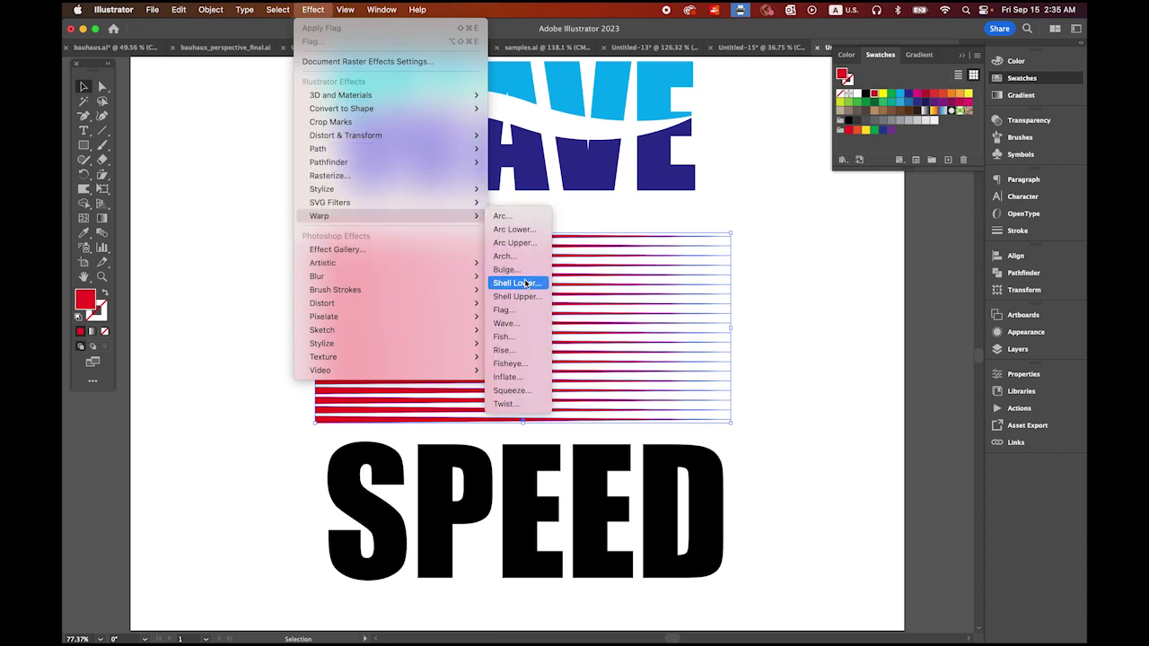
left_click(504, 309)
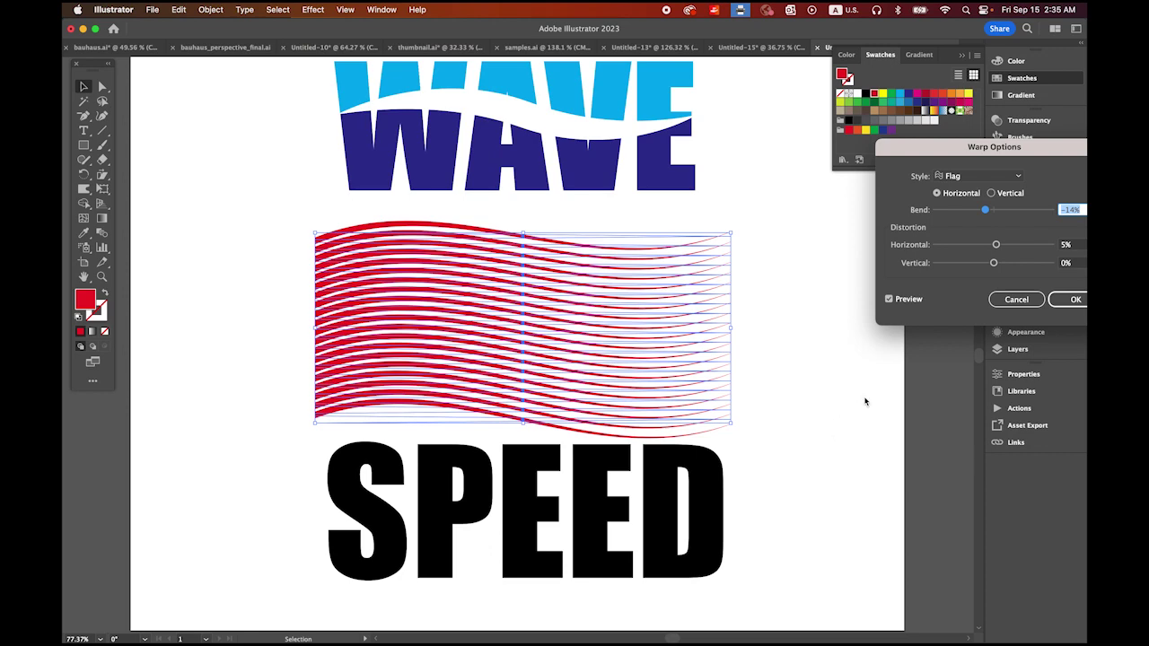
left_click_drag(985, 210, 1000, 213)
left_click_drag(947, 150, 877, 153)
left_click_drag(929, 215, 914, 213)
left_click(1019, 302)
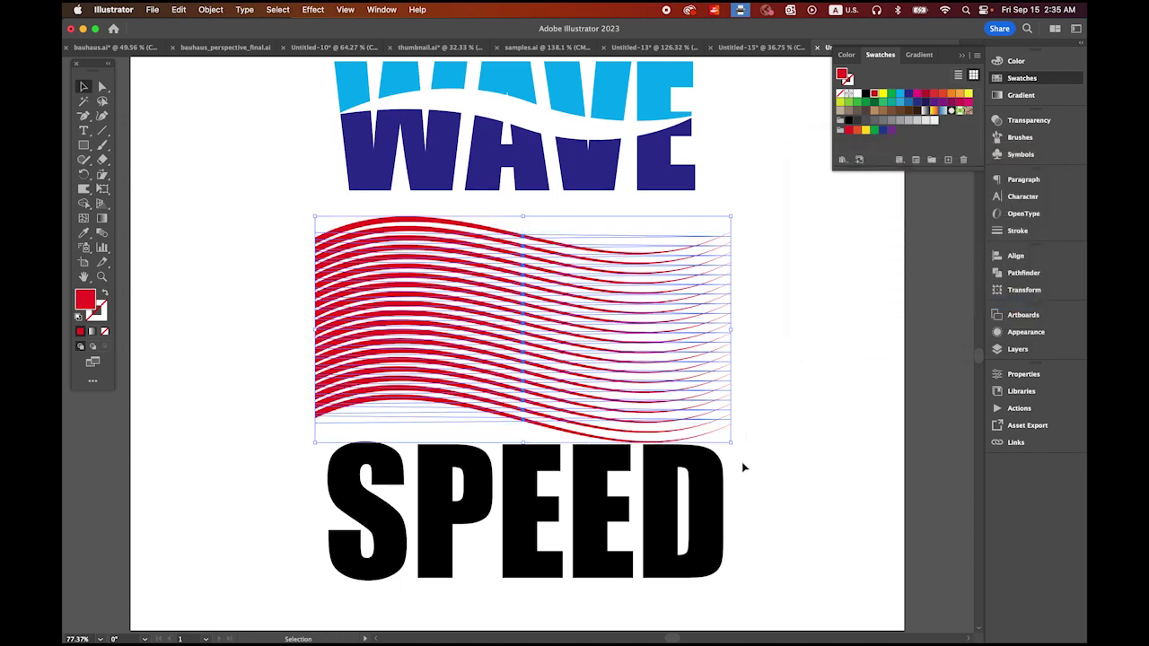
Expand the warped red lines into real paths and move them down over SPEED
left_click(211, 9)
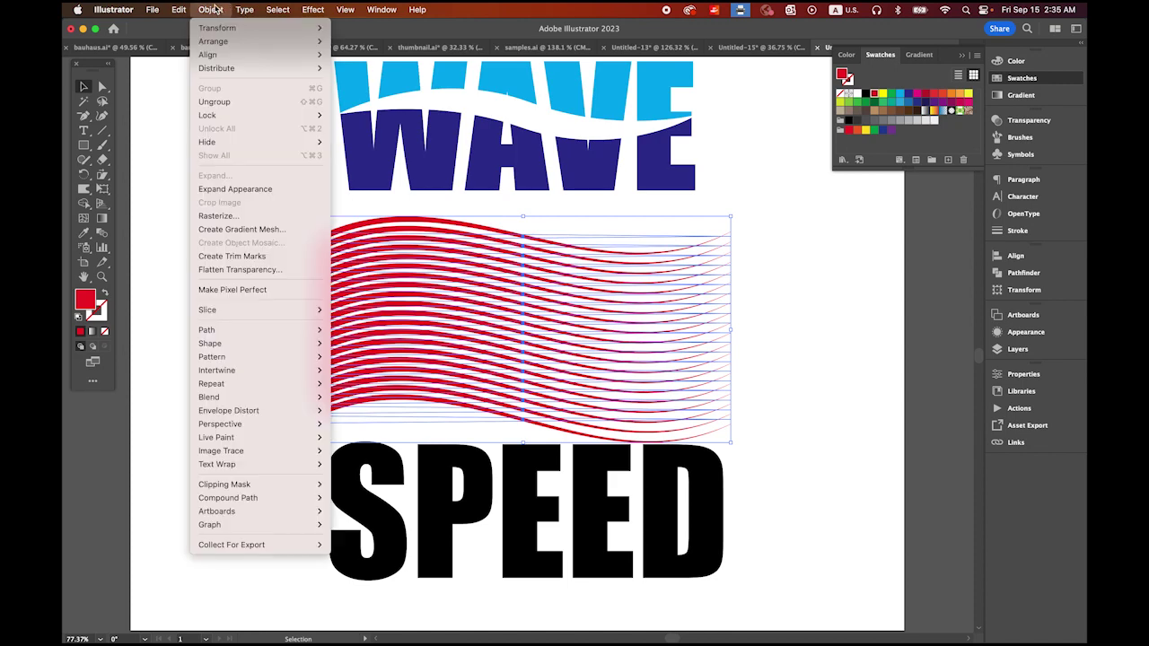
left_click(269, 189)
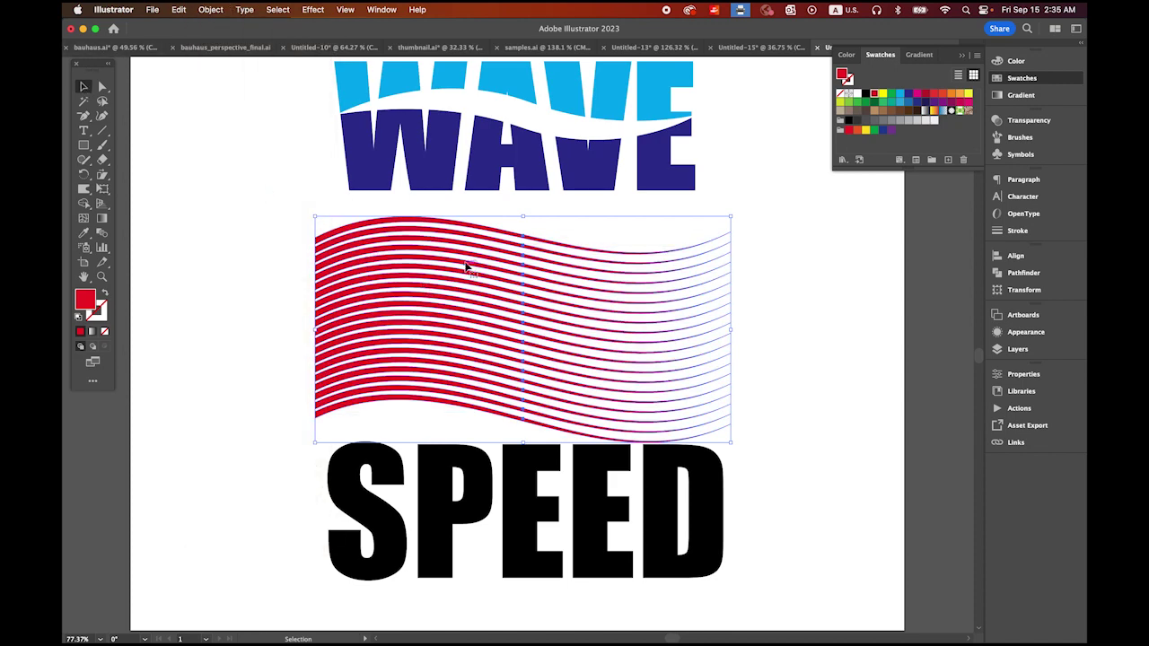
left_click_drag(458, 259, 464, 433)
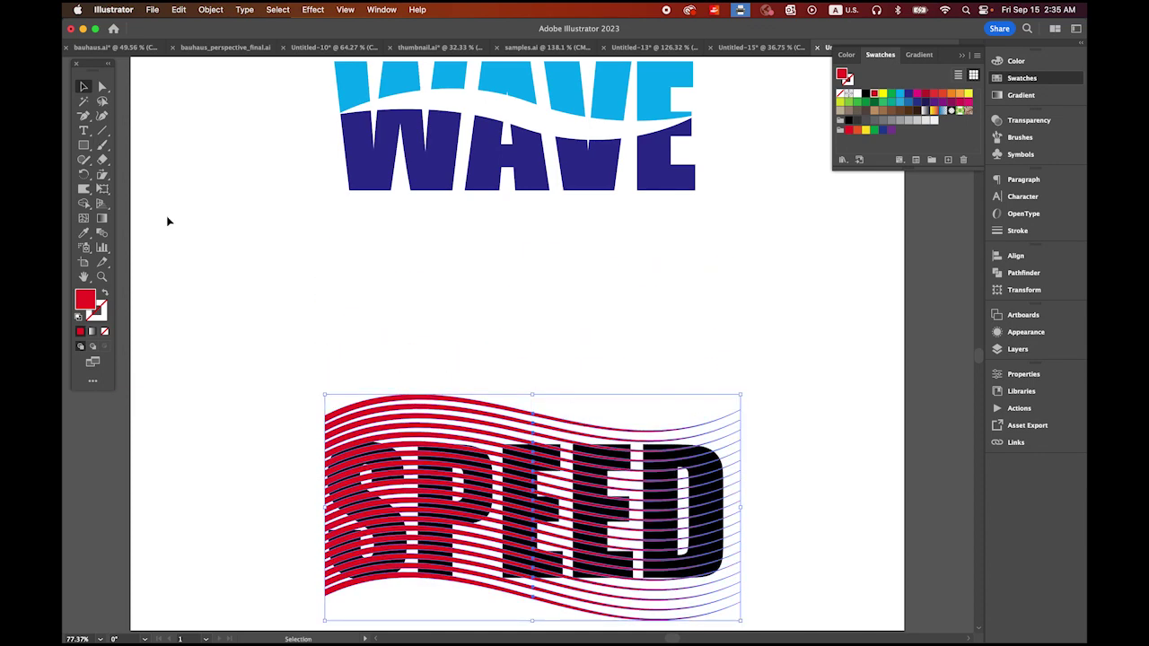
Reflect the wave lines vertically so the thick strokes sit on the right
left_click(83, 174)
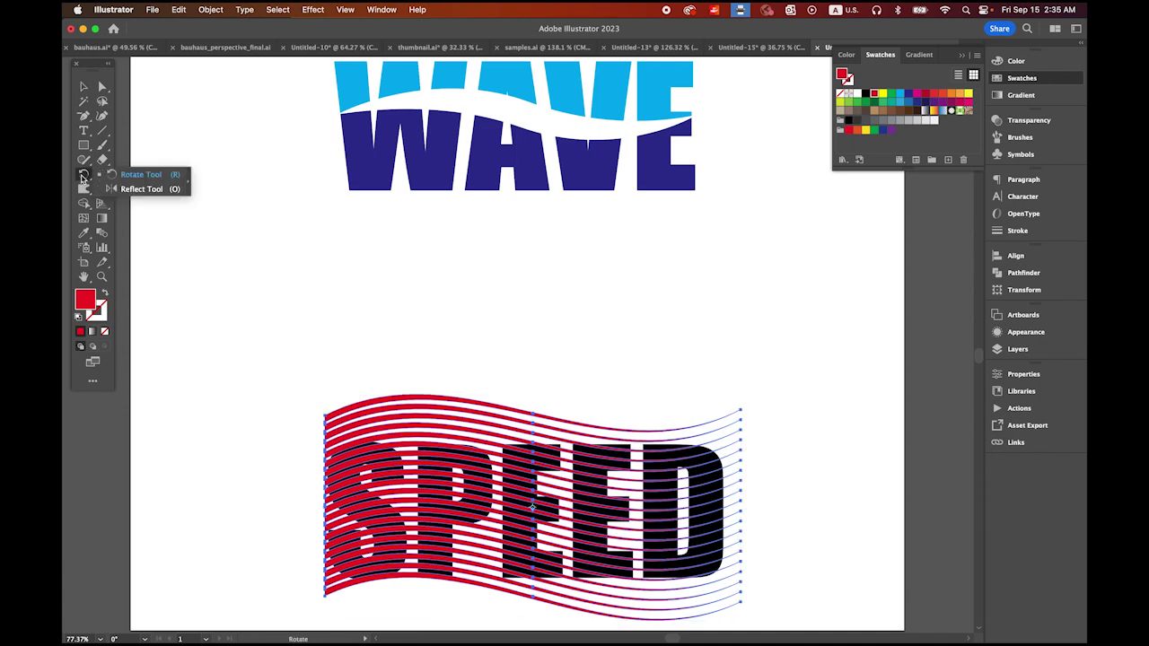
left_click(112, 189)
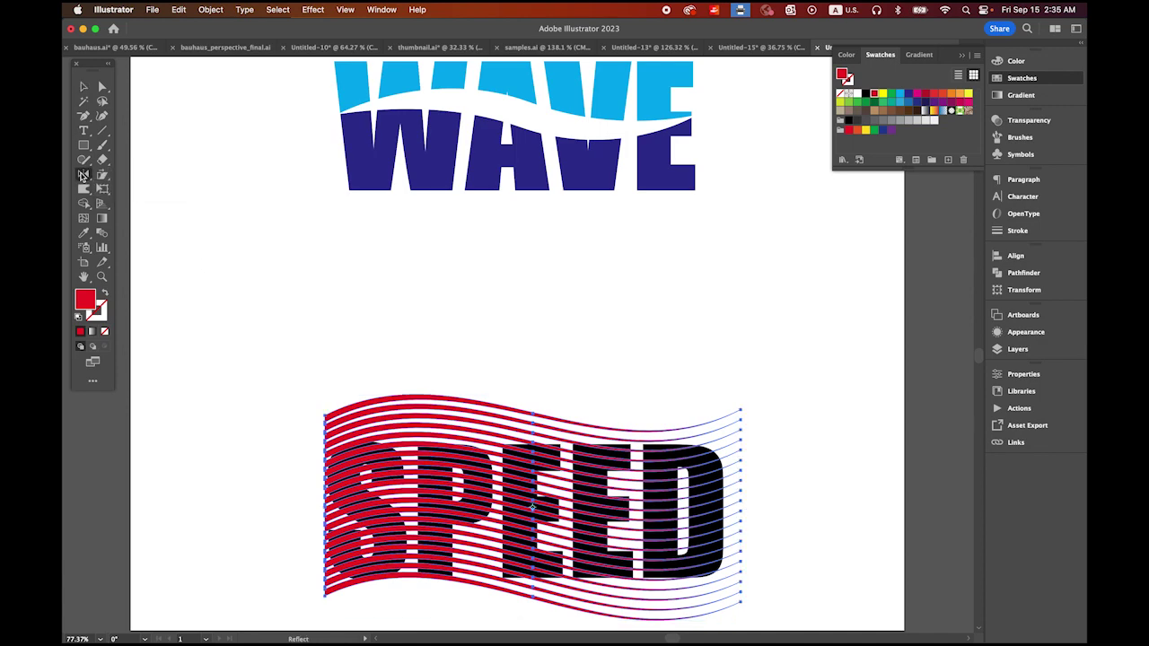
double_click(82, 175)
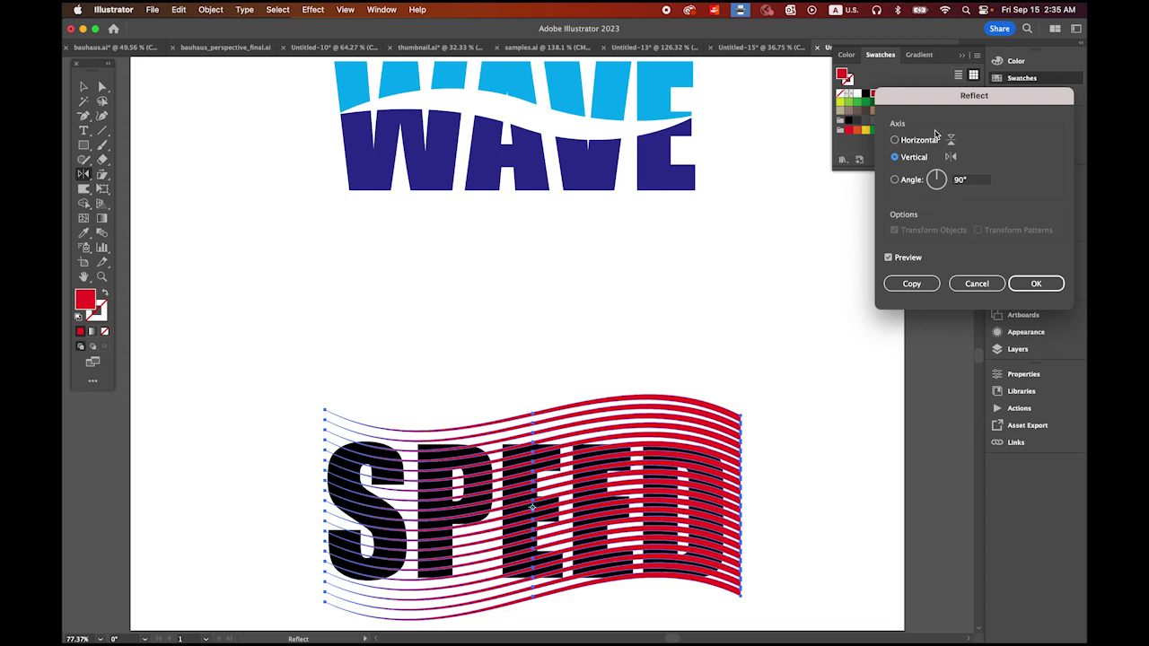
left_click(1030, 286)
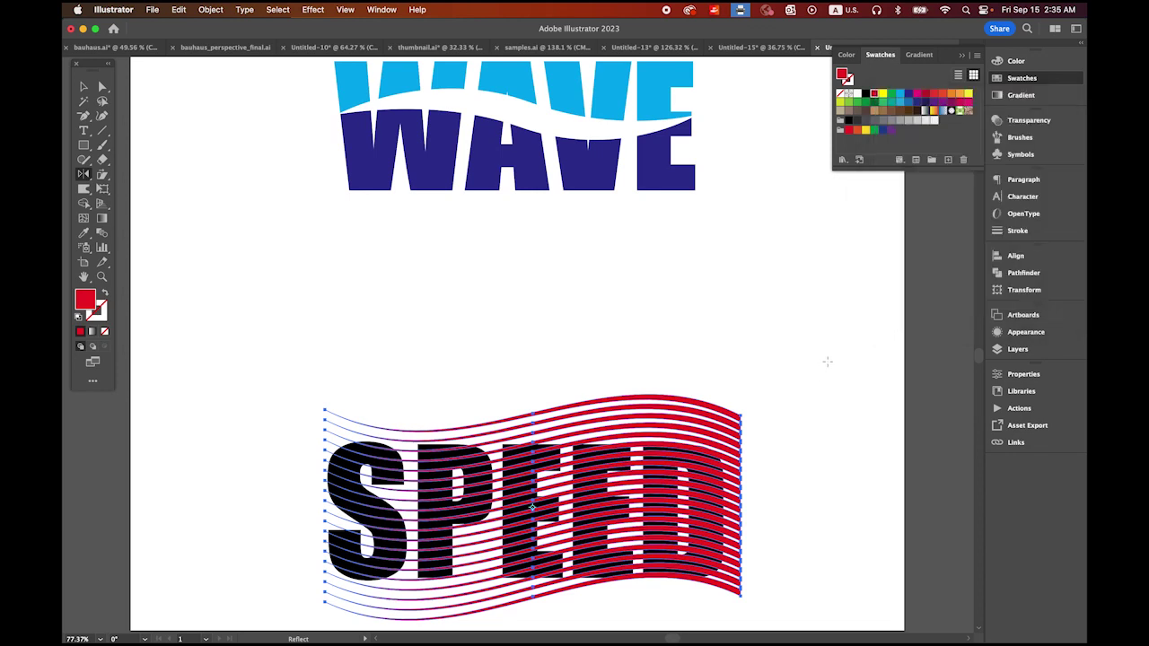
Shrink the wave lines slightly in height and width, then move them up above SPEED
left_click(84, 87)
left_click_drag(533, 395, 532, 404)
left_click_drag(741, 511, 731, 514)
scroll(732, 500, "down", 3)
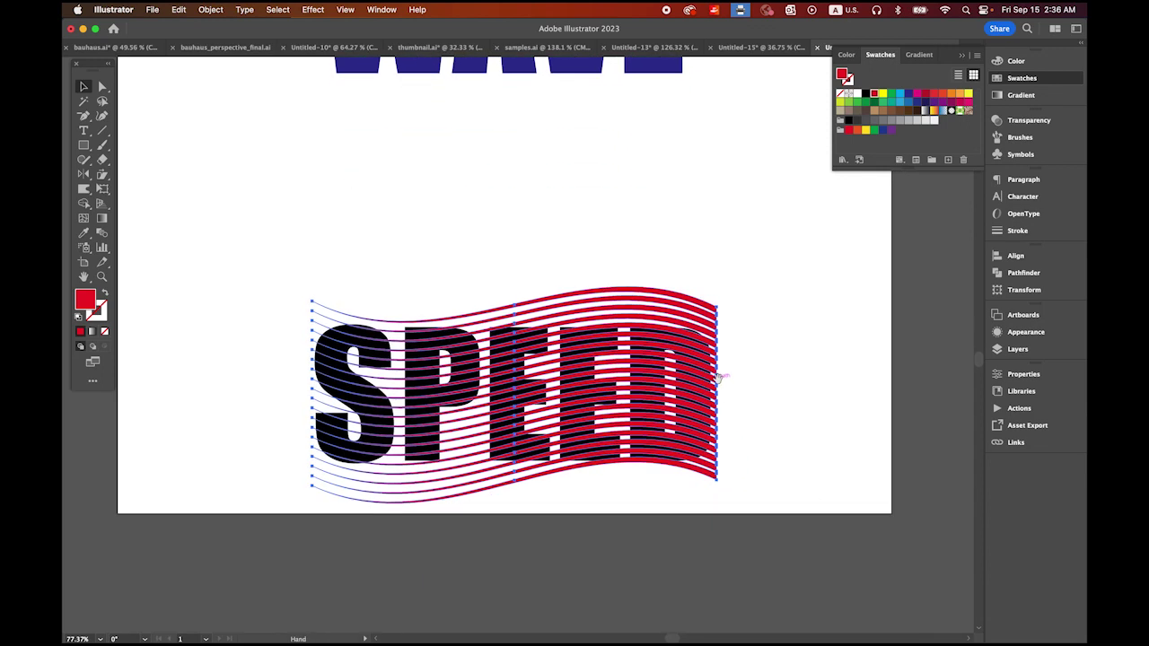
left_click_drag(628, 303, 639, 118)
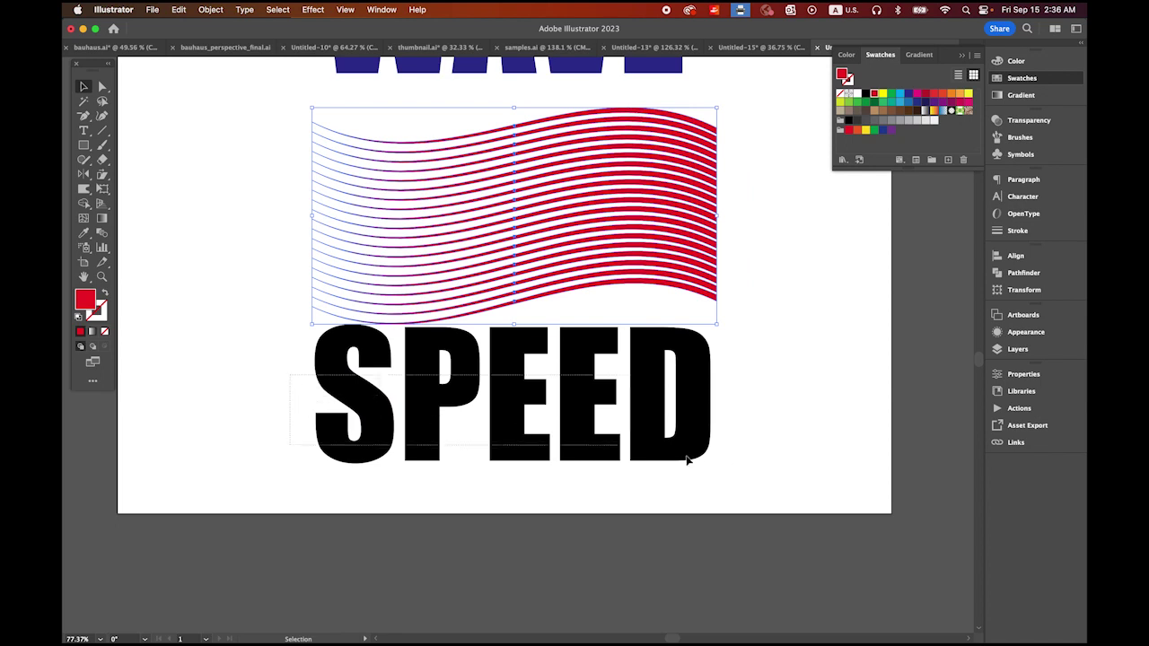
Make SPEED a single compound path with a black fill
left_click(700, 445)
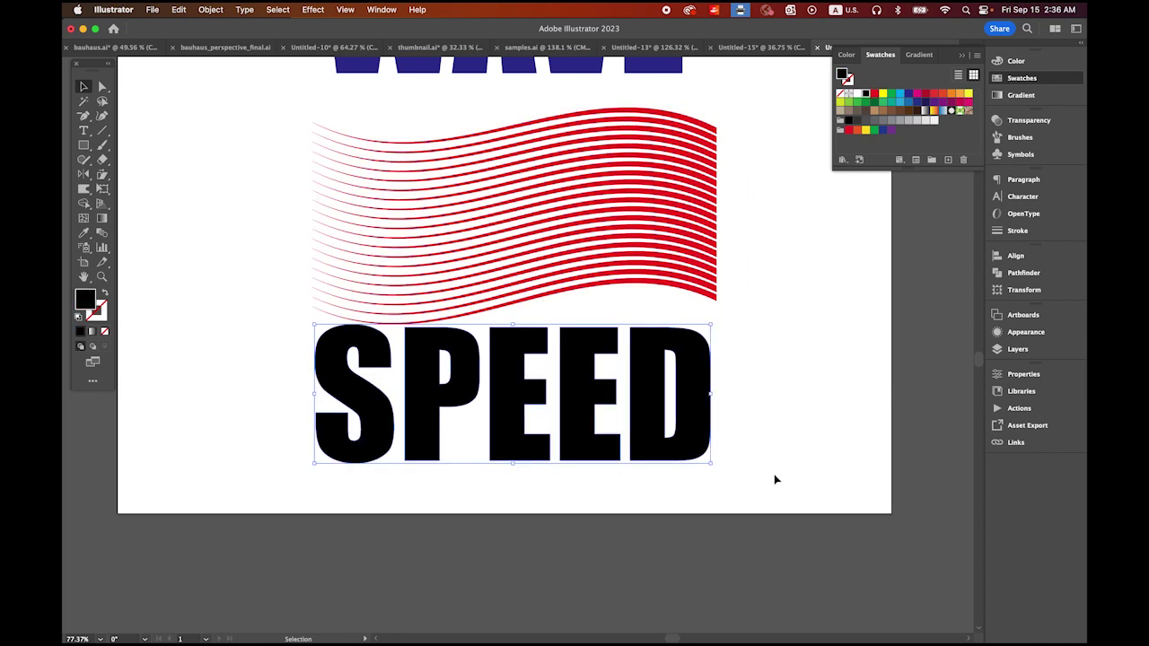
left_click(211, 10)
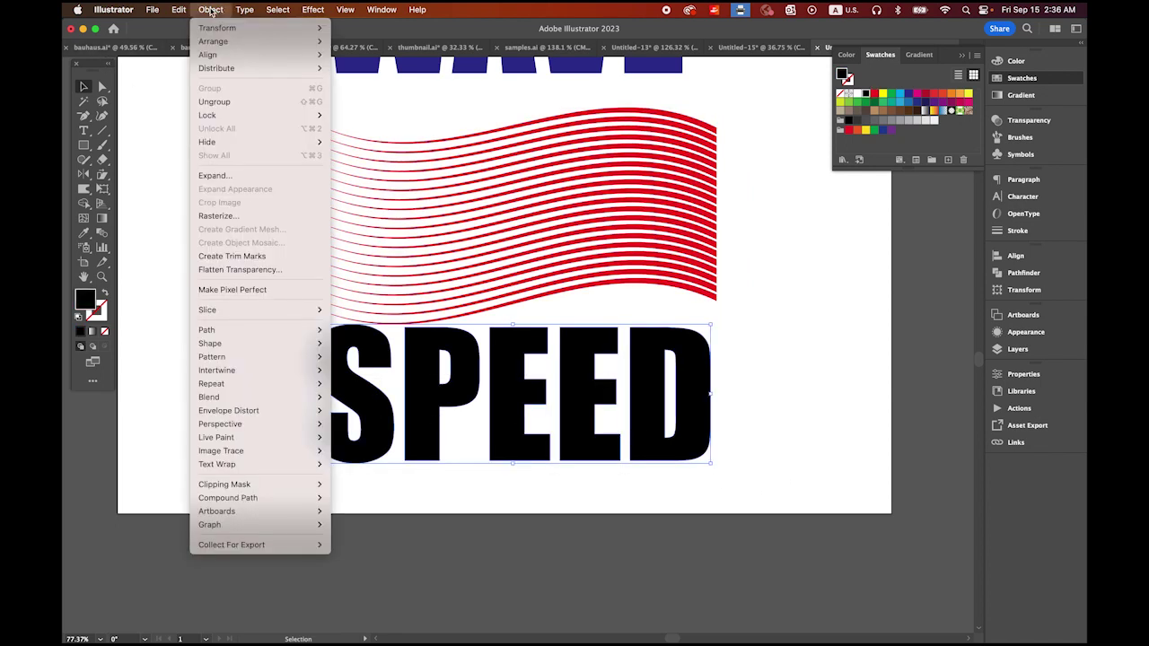
mouse_move(266, 507)
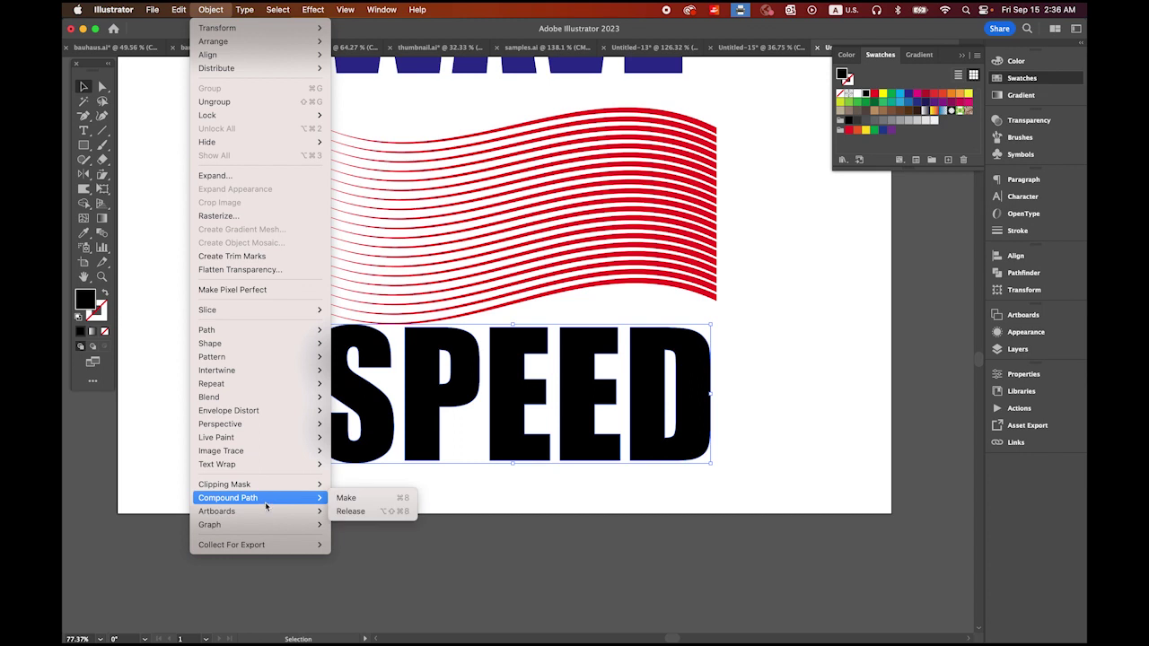
left_click(345, 500)
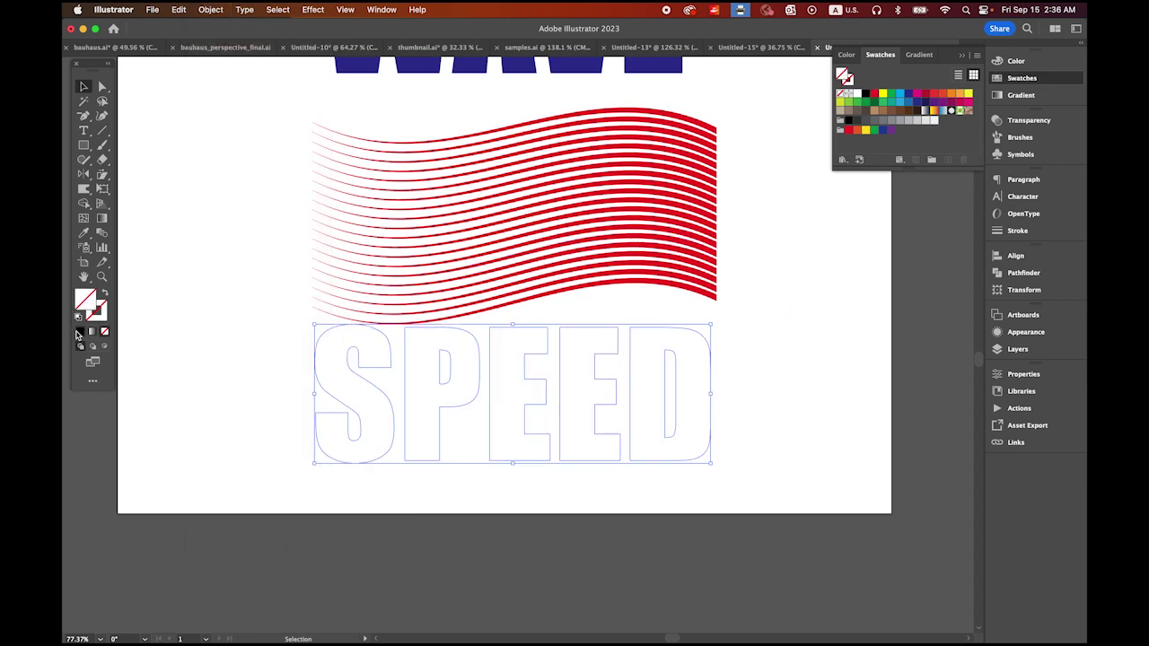
left_click(80, 331)
Move the red wave lines down over SPEED and select both together
left_click(641, 206)
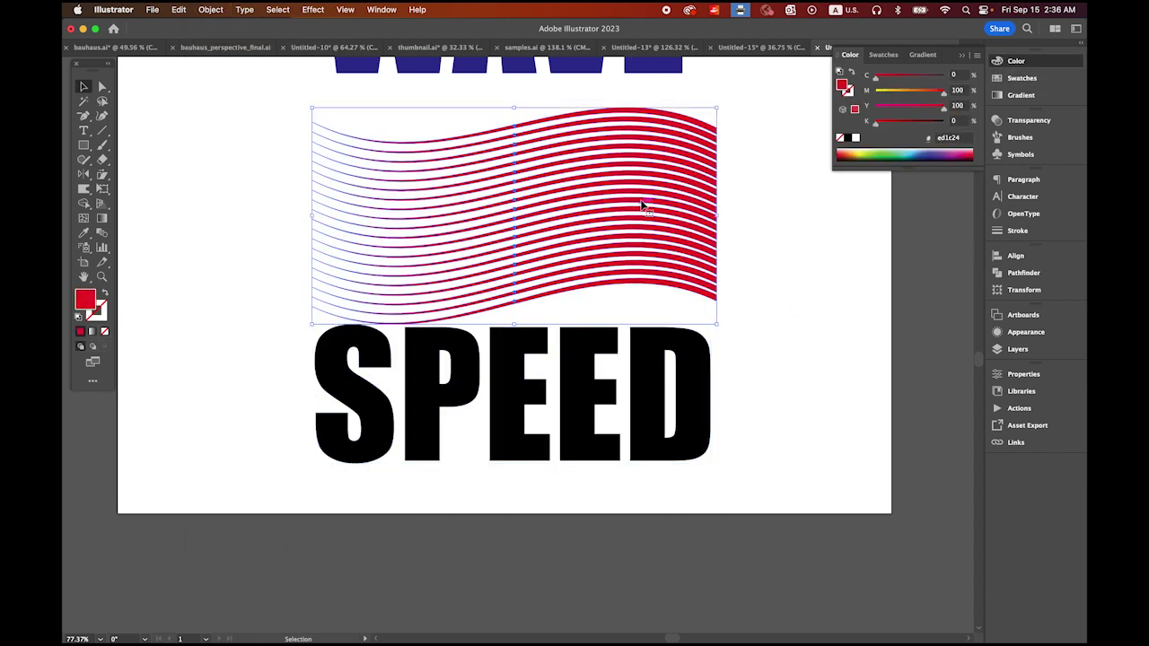
left_click_drag(644, 203, 641, 381)
left_click_drag(271, 259, 784, 470)
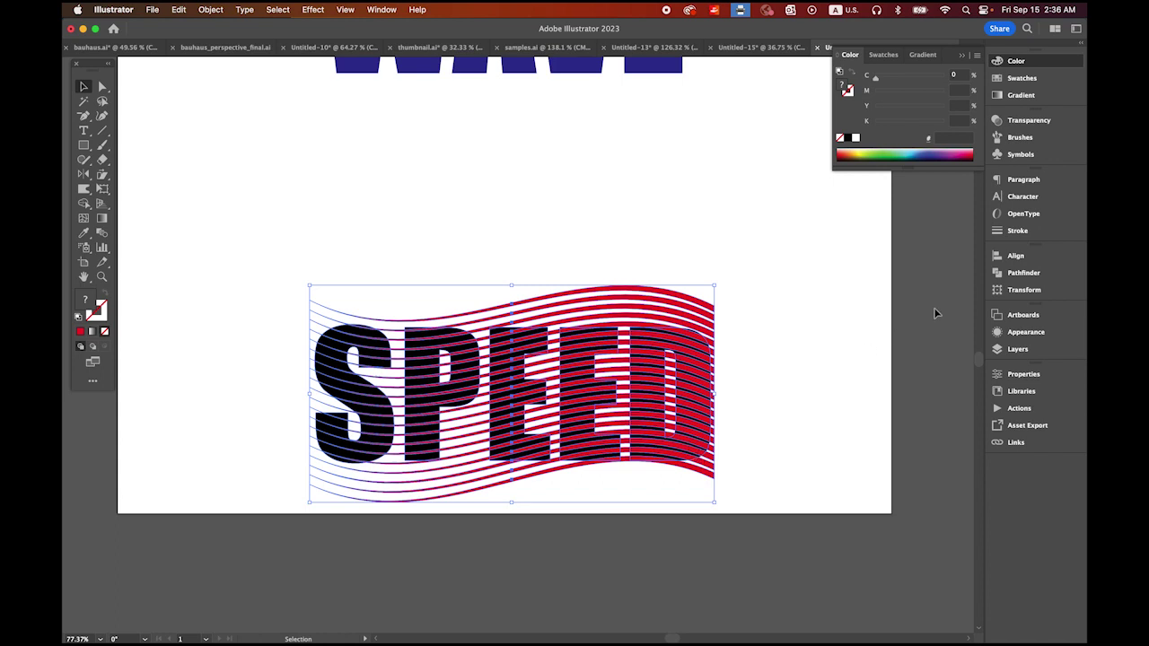
Subtract the wave lines from SPEED with Pathfinder Minus Front and fill the striped word red
left_click(1031, 274)
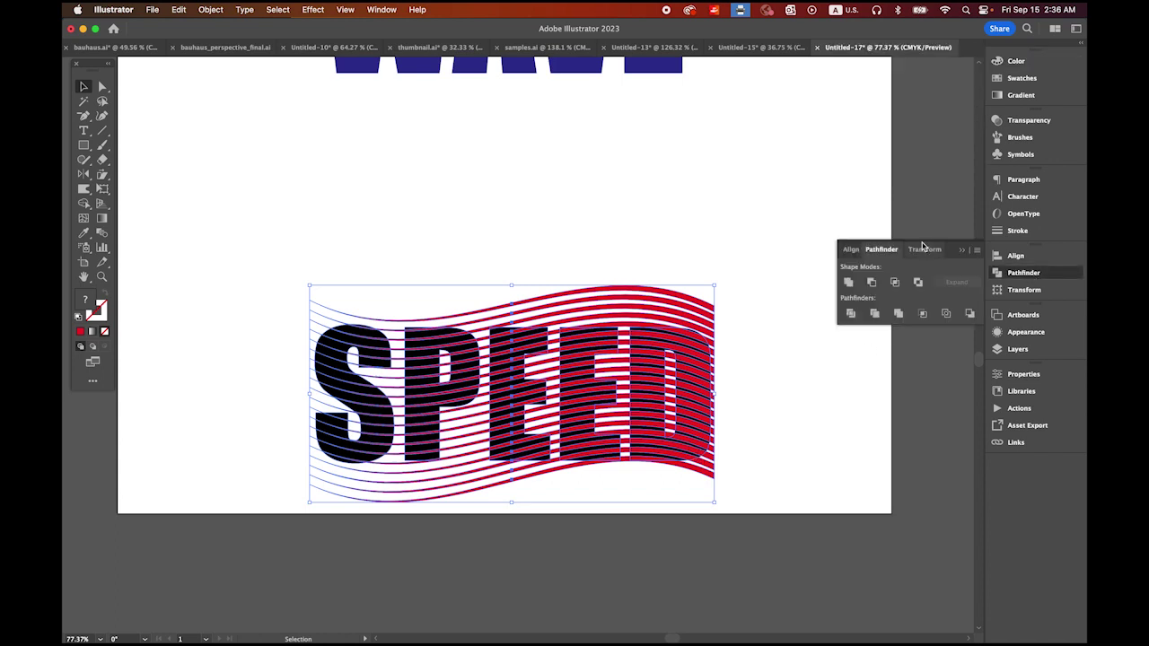
left_click(871, 284)
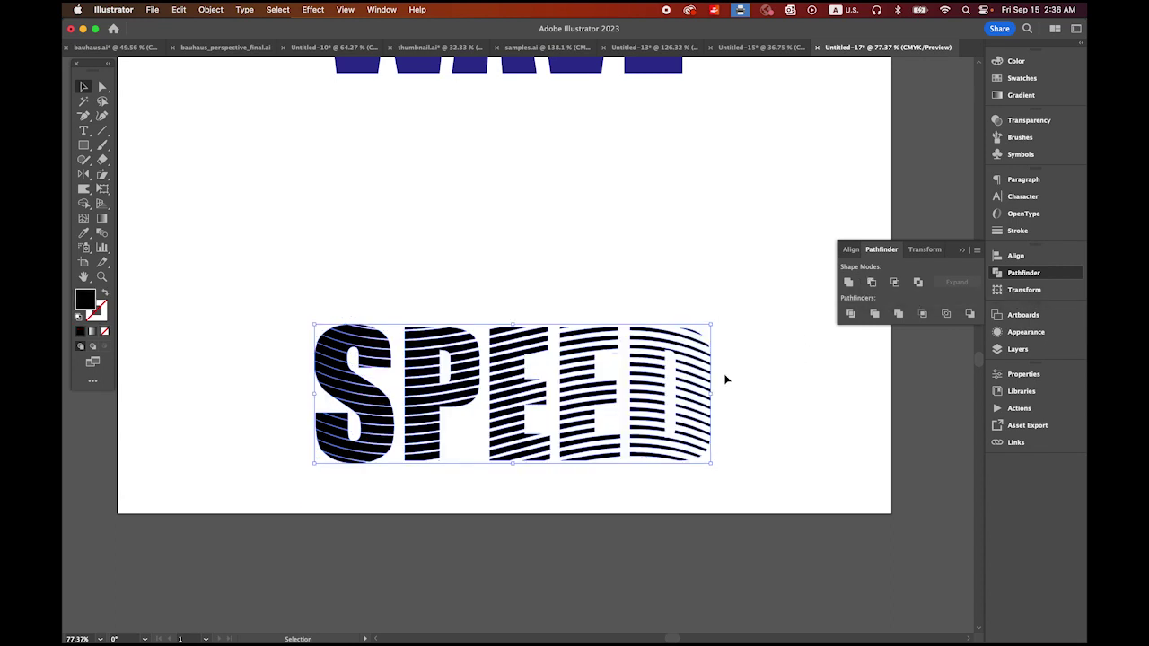
left_click(1006, 78)
left_click(873, 94)
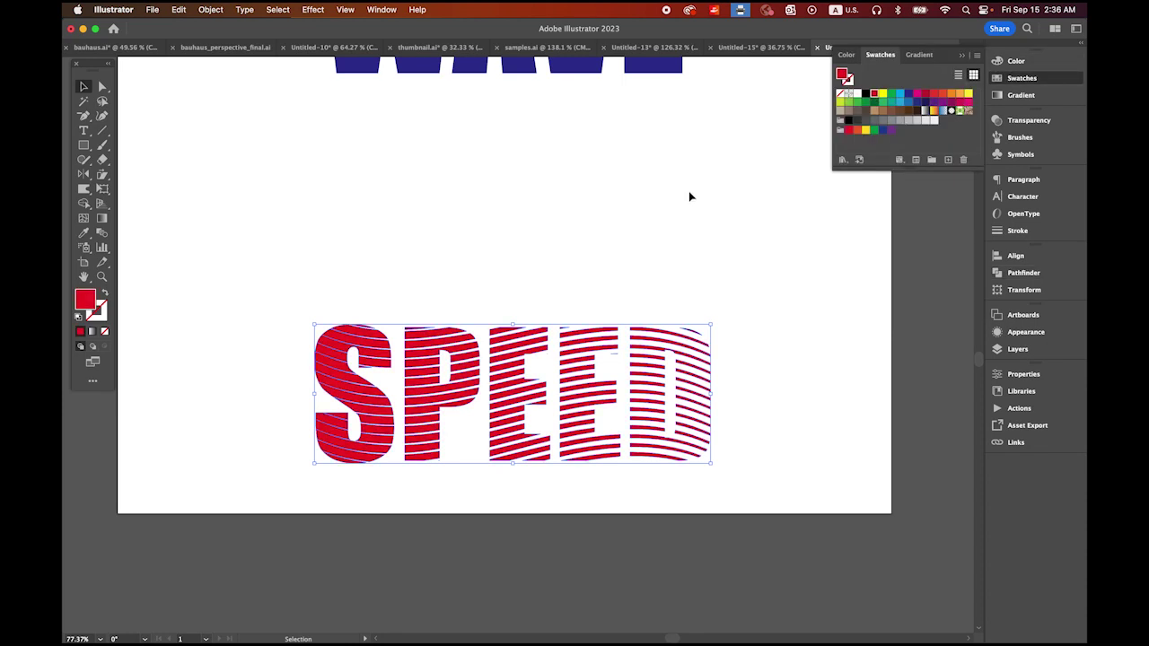
left_click(592, 240)
Move the striped SPEED up closer beneath WAVE and zoom out to see the artboard
scroll(700, 377, "down", 4)
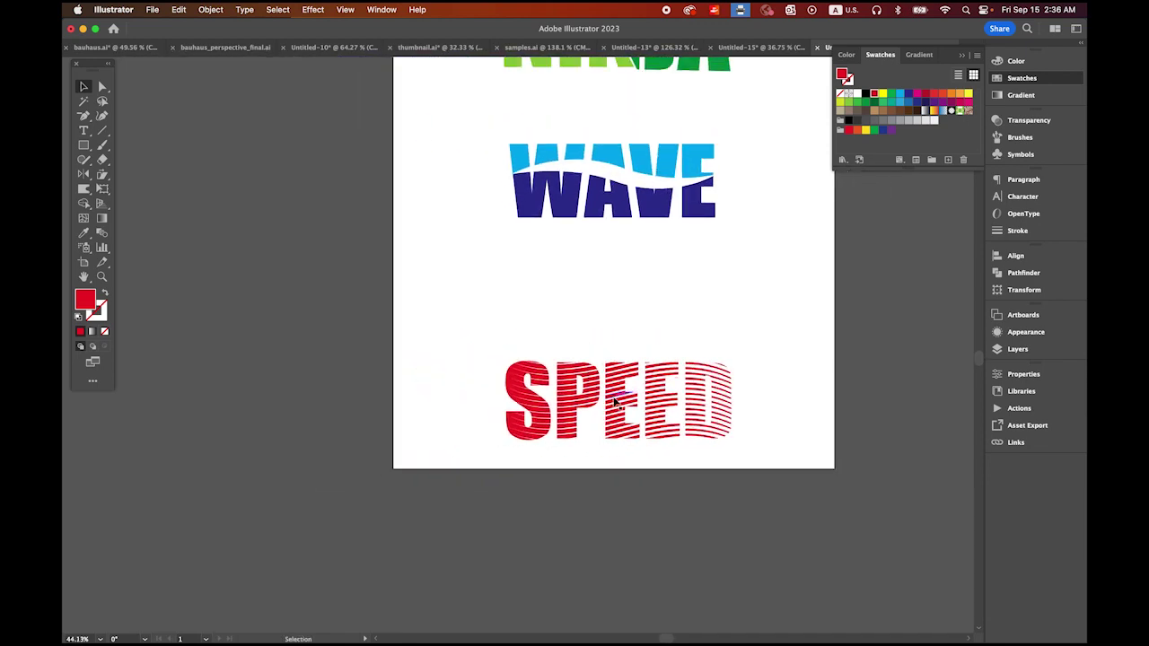
left_click_drag(611, 397, 602, 295)
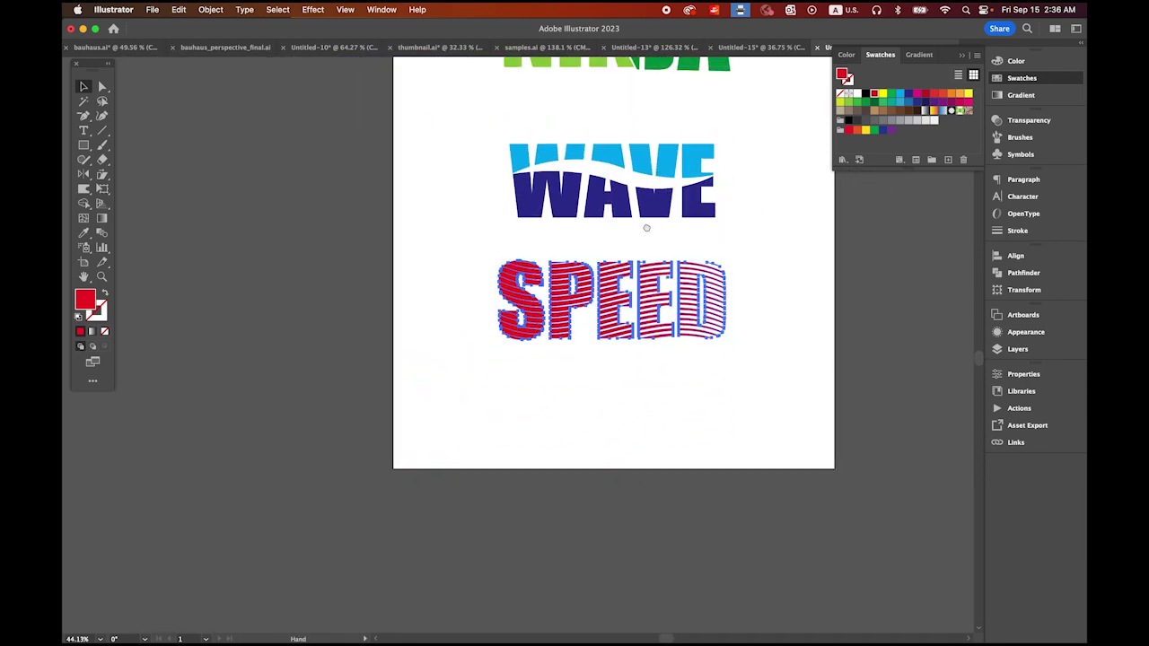
left_click_drag(641, 231, 533, 416)
scroll(649, 443, "down", 2)
scroll(633, 433, "down", 1)
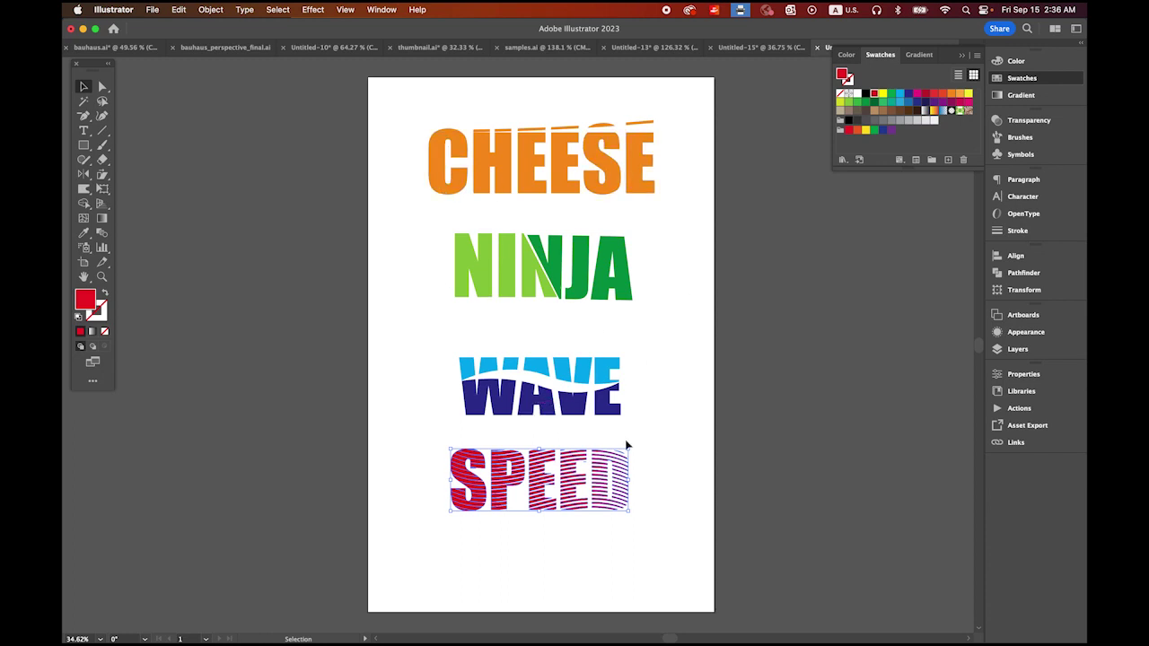
Nudge the red striped SPEED slightly down and right to centre it beneath WAVE
left_click(149, 120)
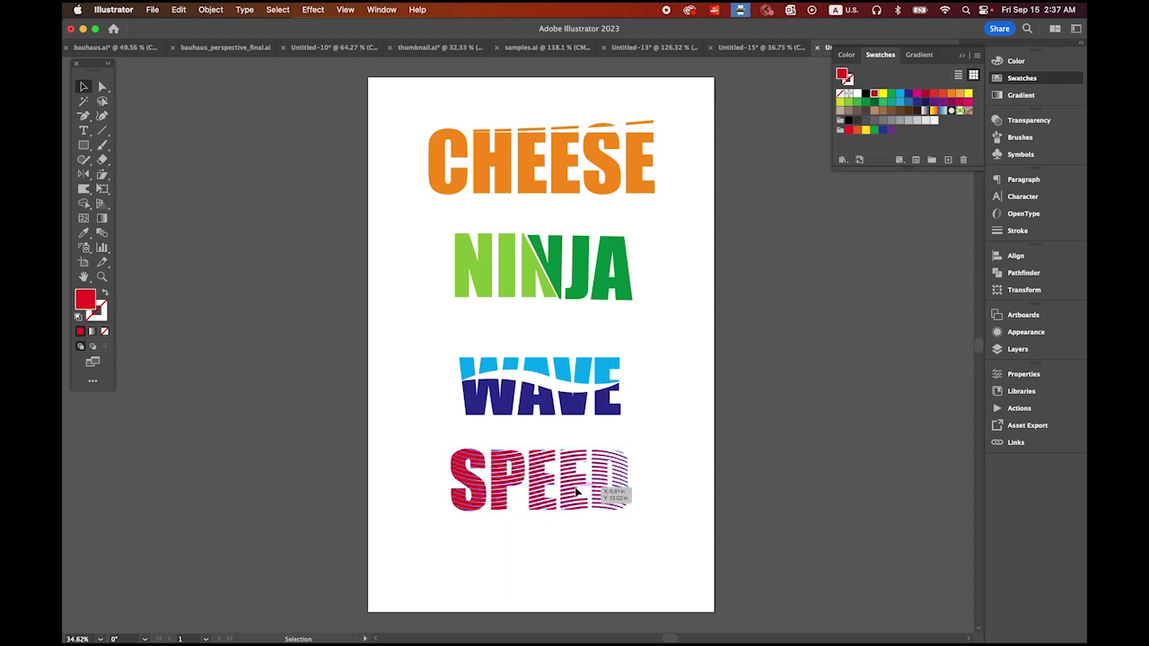
left_click_drag(577, 494, 581, 504)
left_click(706, 459)
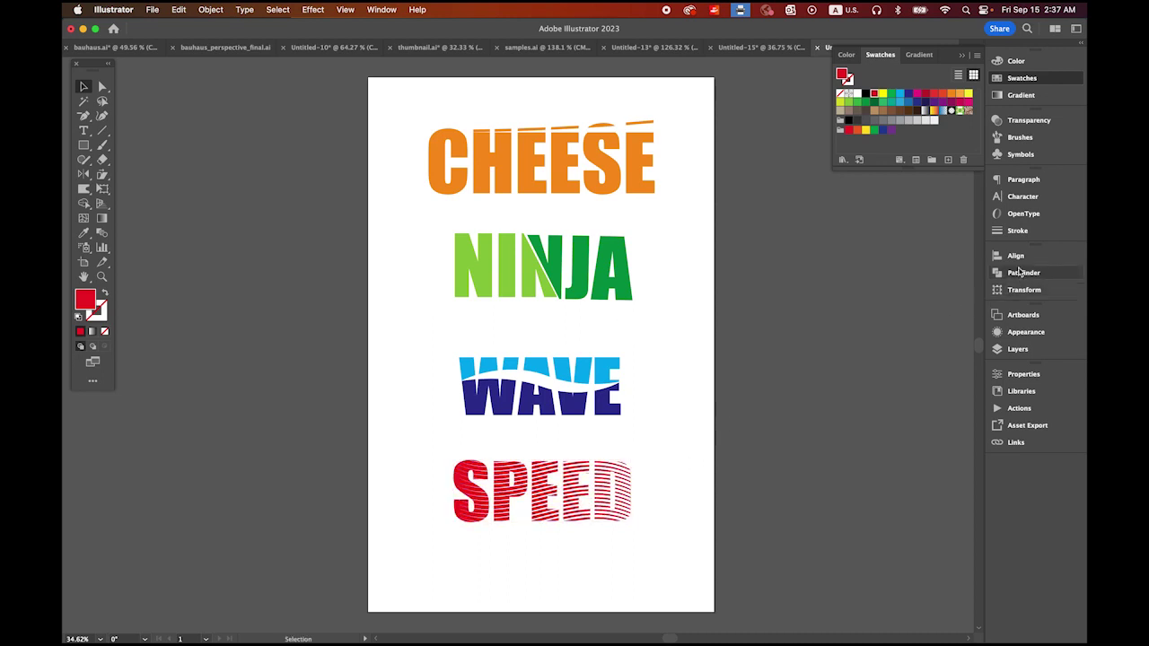
Add a new layer and place it below Layer 1
left_click(1017, 349)
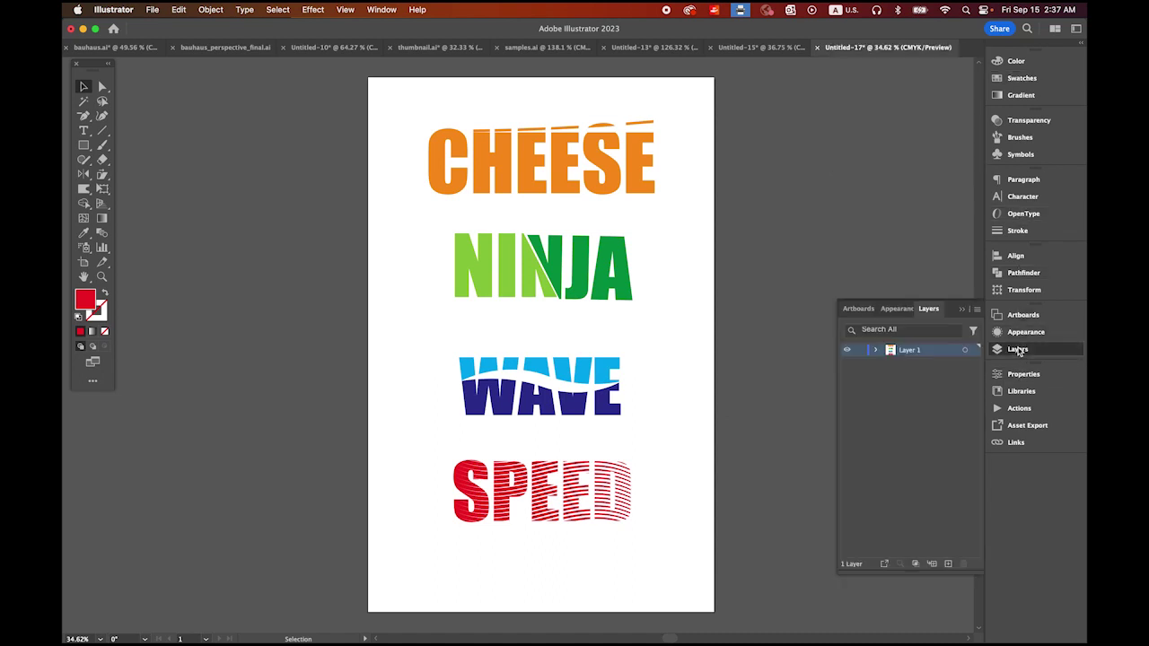
left_click(948, 565)
left_click_drag(917, 351, 916, 381)
Draw a black-filled rectangle covering the whole artboard on the new bottom layer
left_click(83, 145)
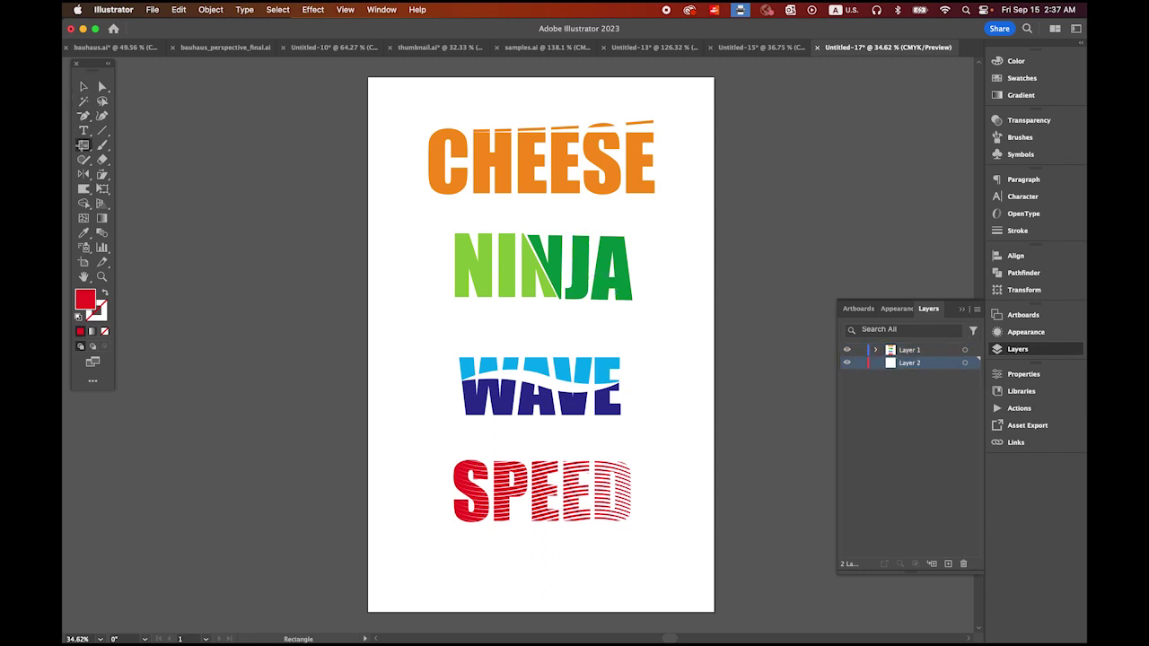
double_click(81, 304)
left_click_drag(579, 317, 545, 400)
left_click(849, 227)
left_click_drag(367, 77, 715, 612)
left_click(84, 87)
left_click(259, 131)
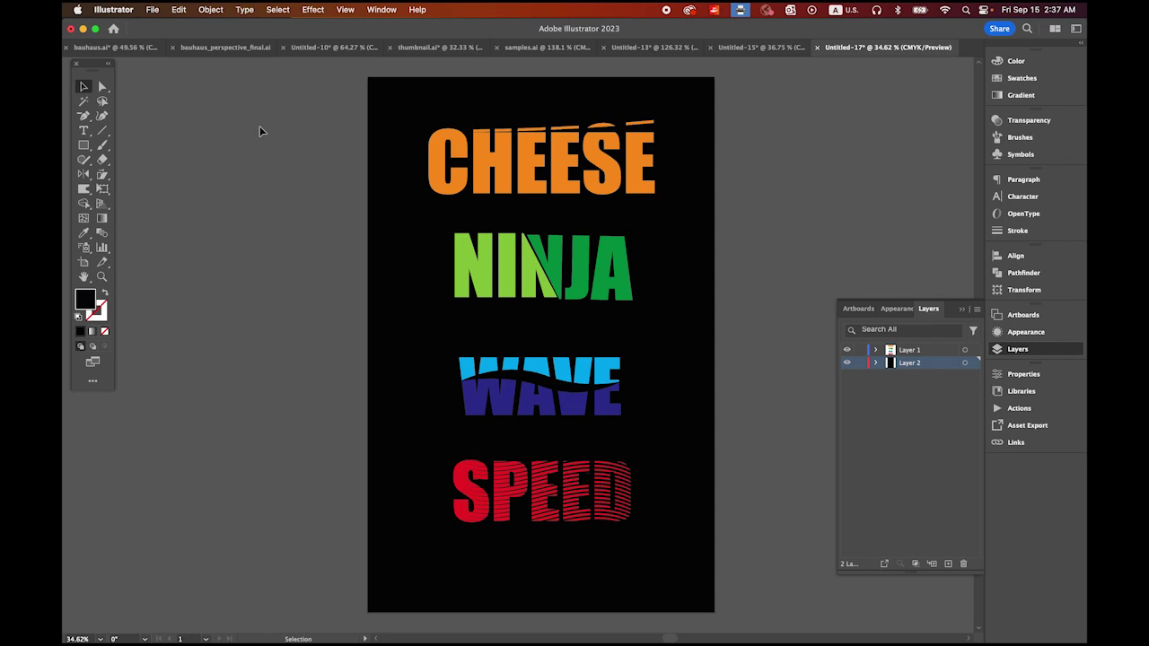